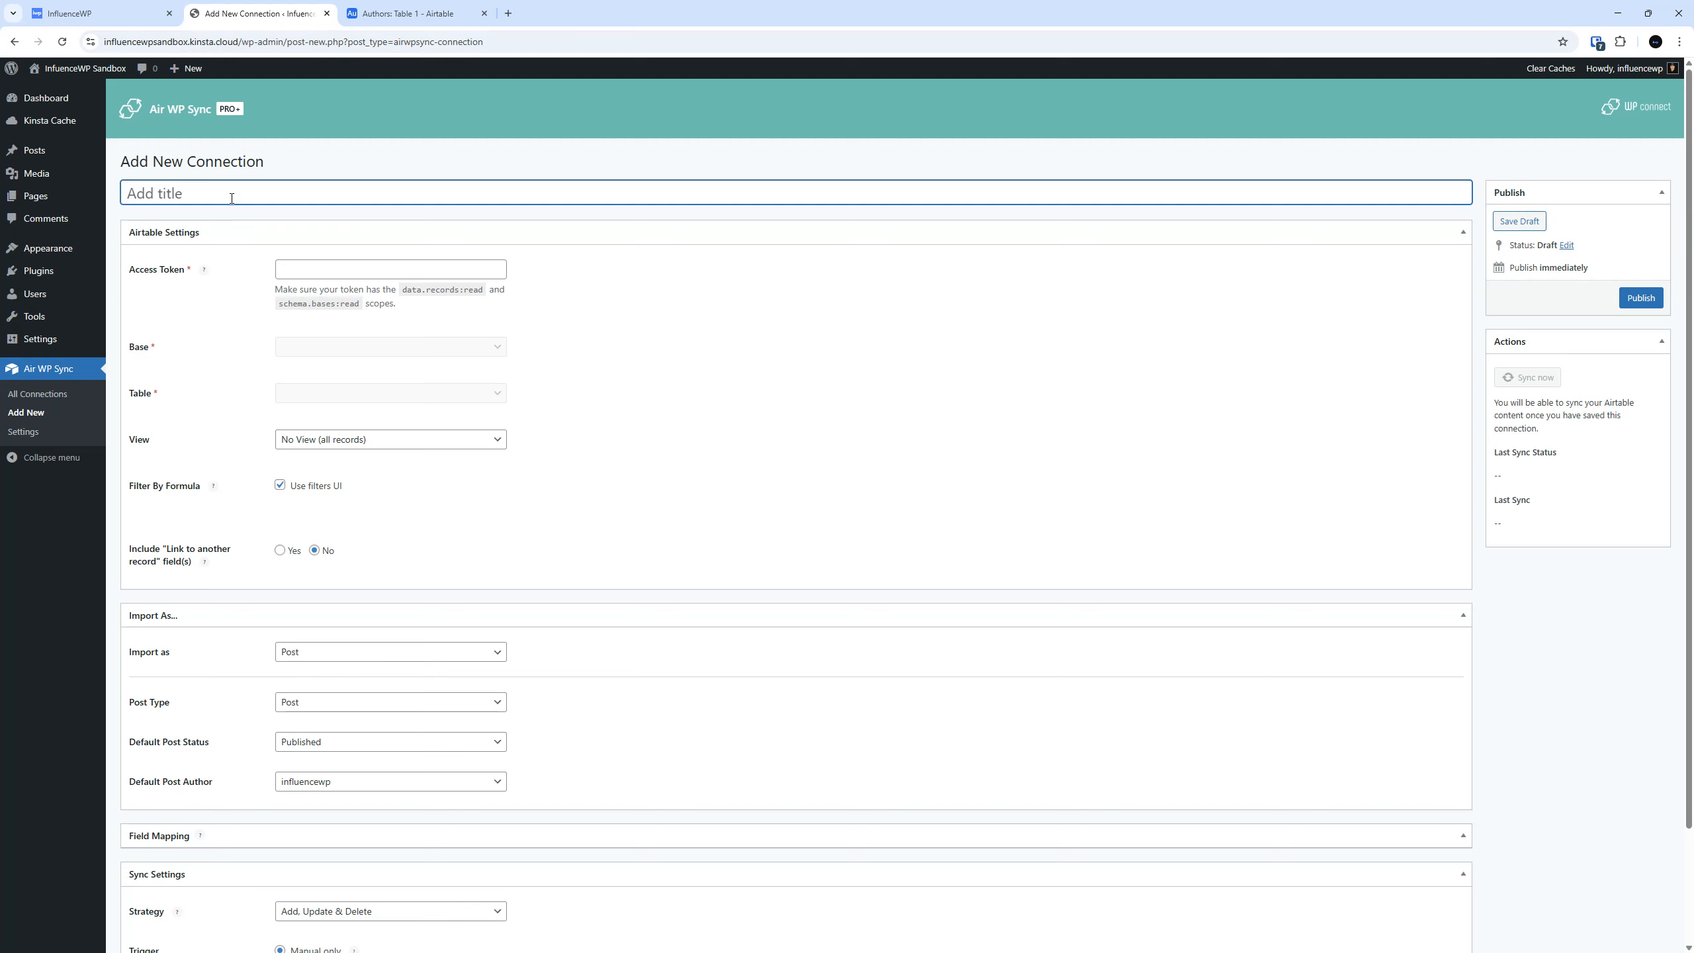
Title the new connection "IWP Authors".
type("IWP Authors")
left_click(615, 287)
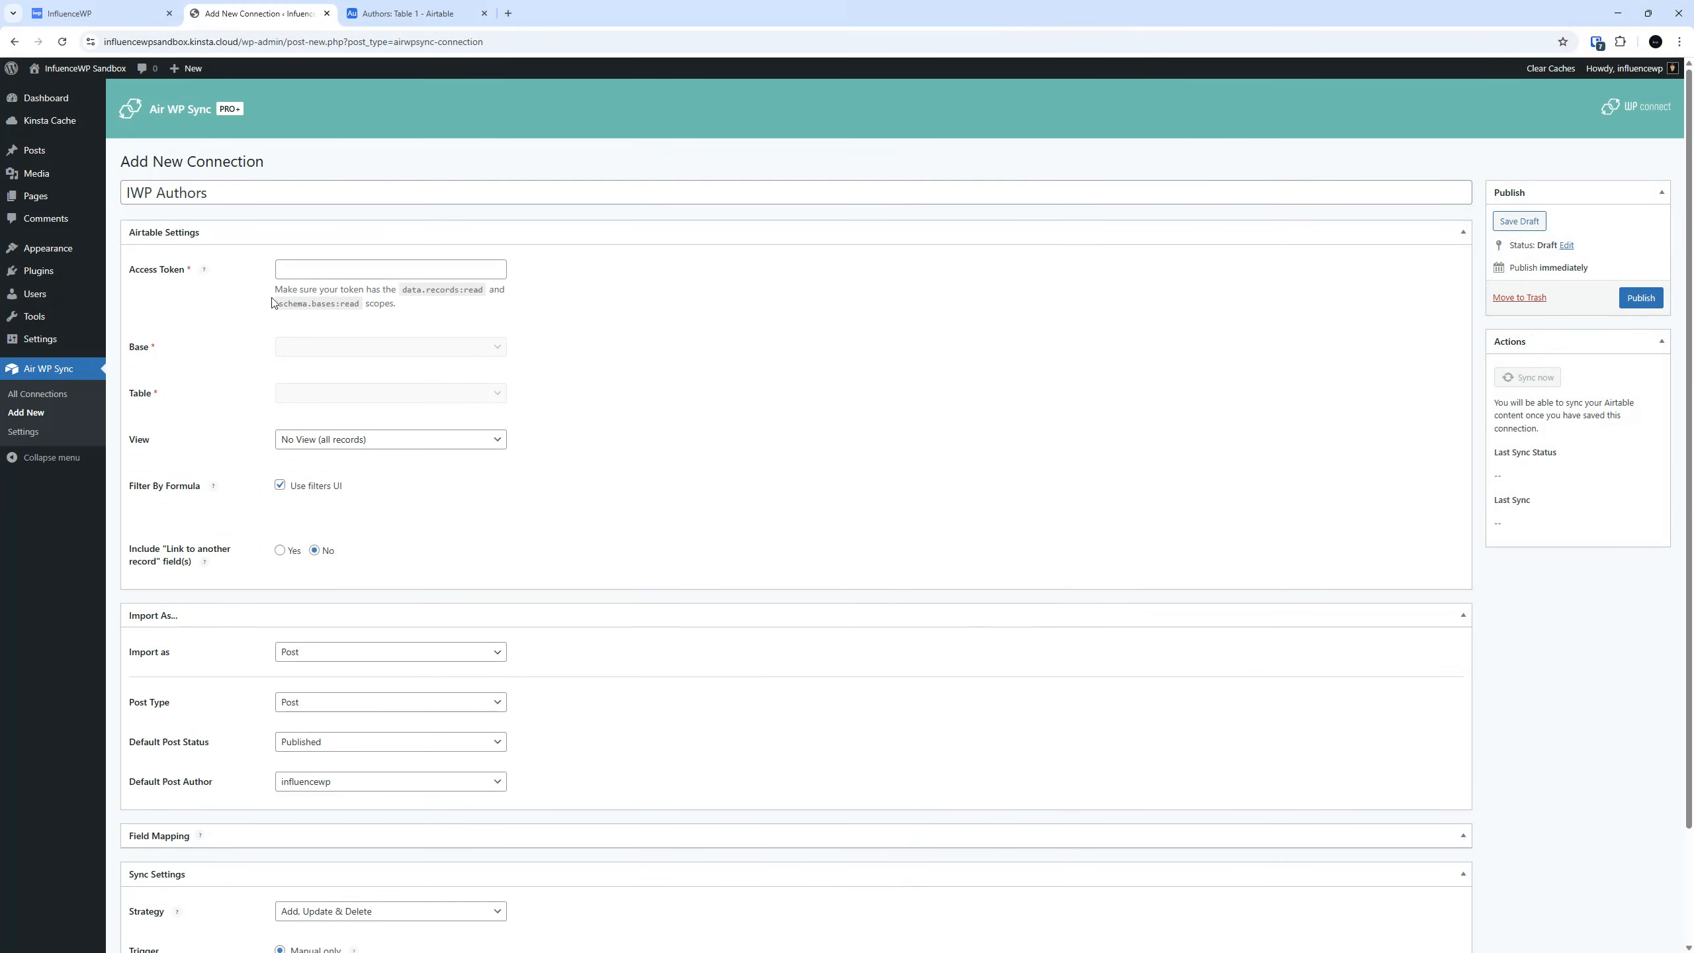
Open Airtable's personal access token page in a separate tab from the Access Token help link.
mouse_move(207, 273)
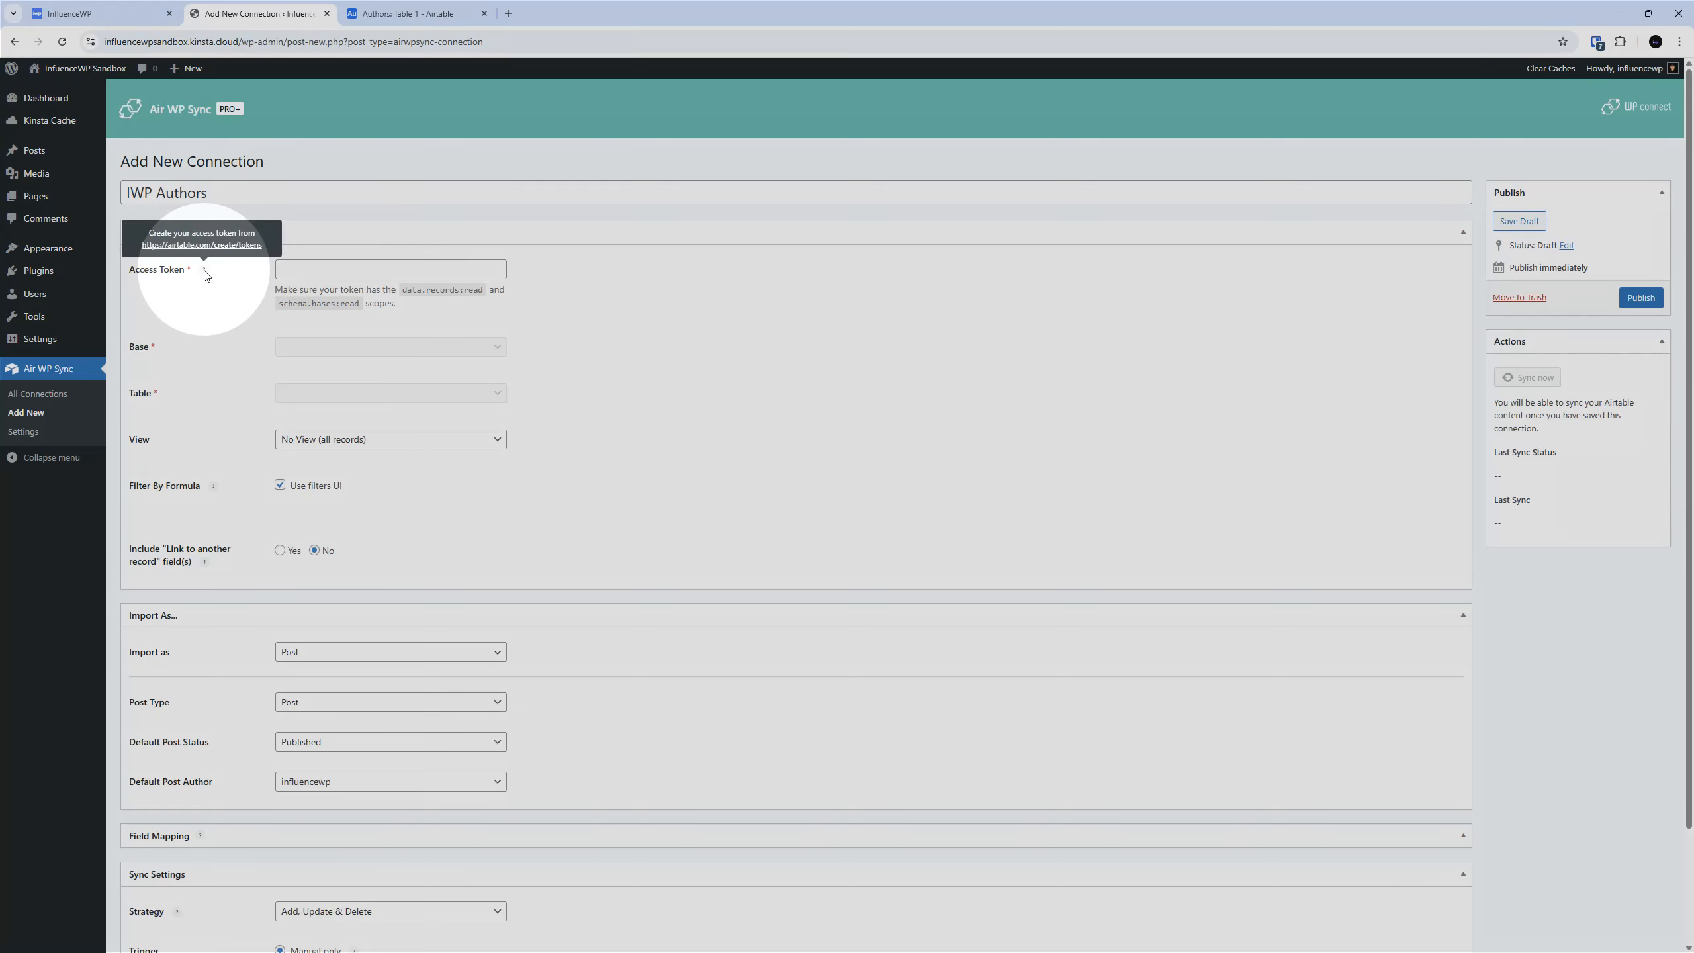
right_click(231, 245)
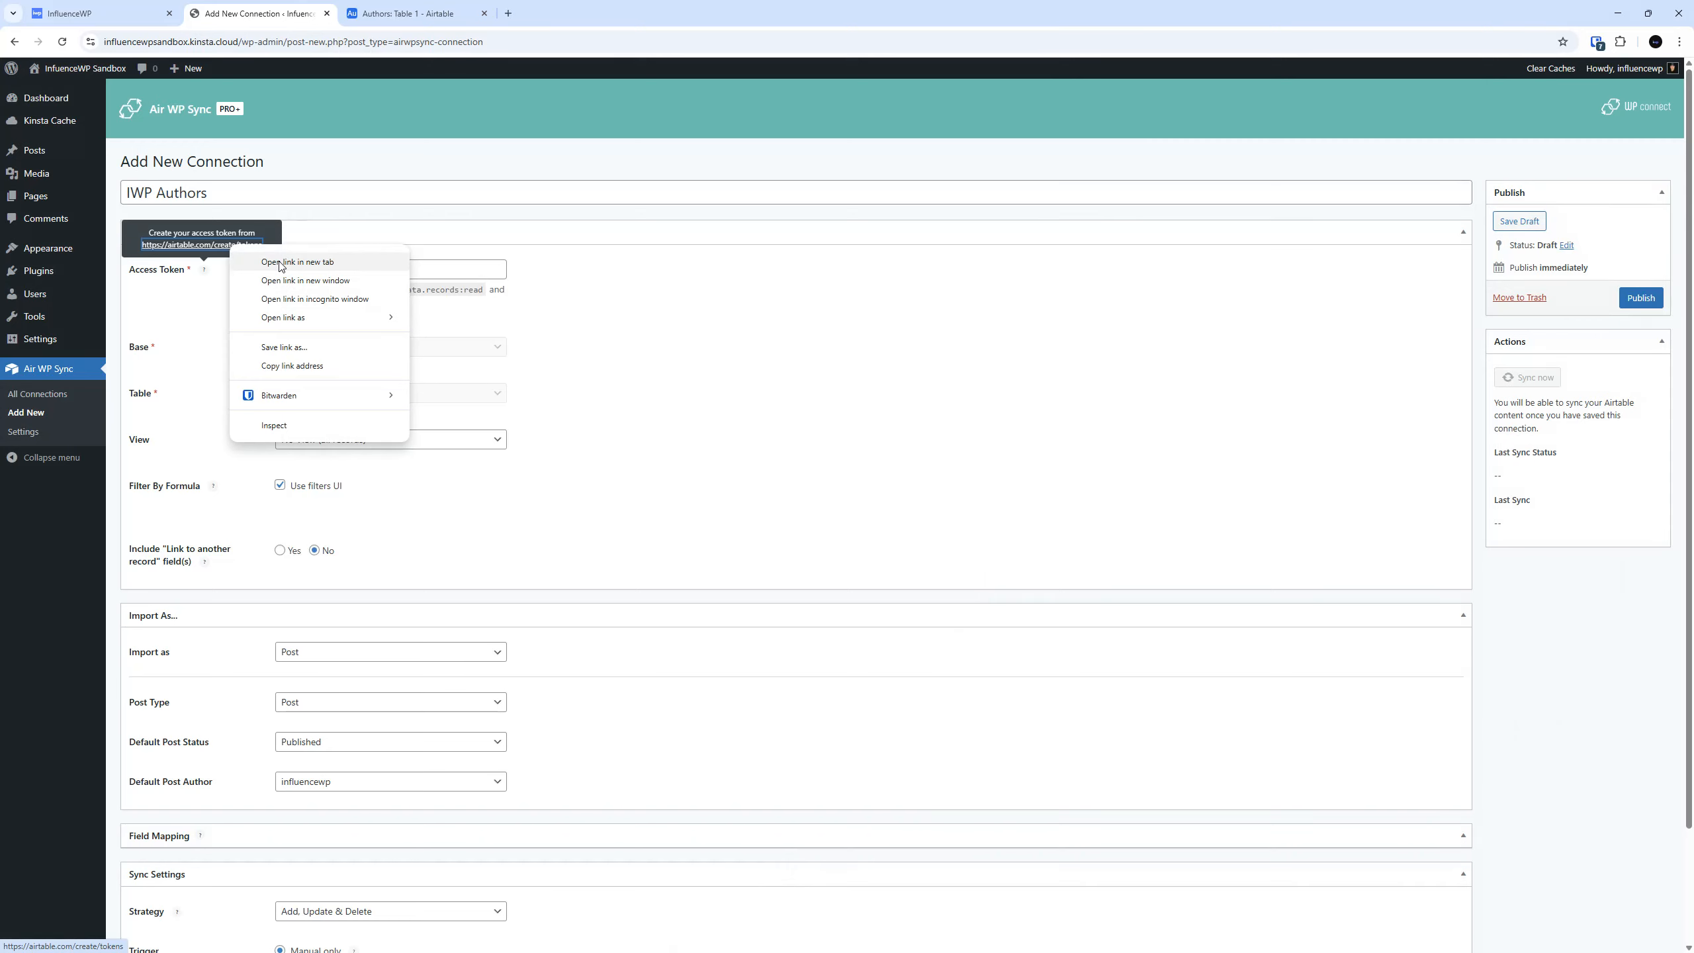
left_click(279, 261)
left_click(421, 8)
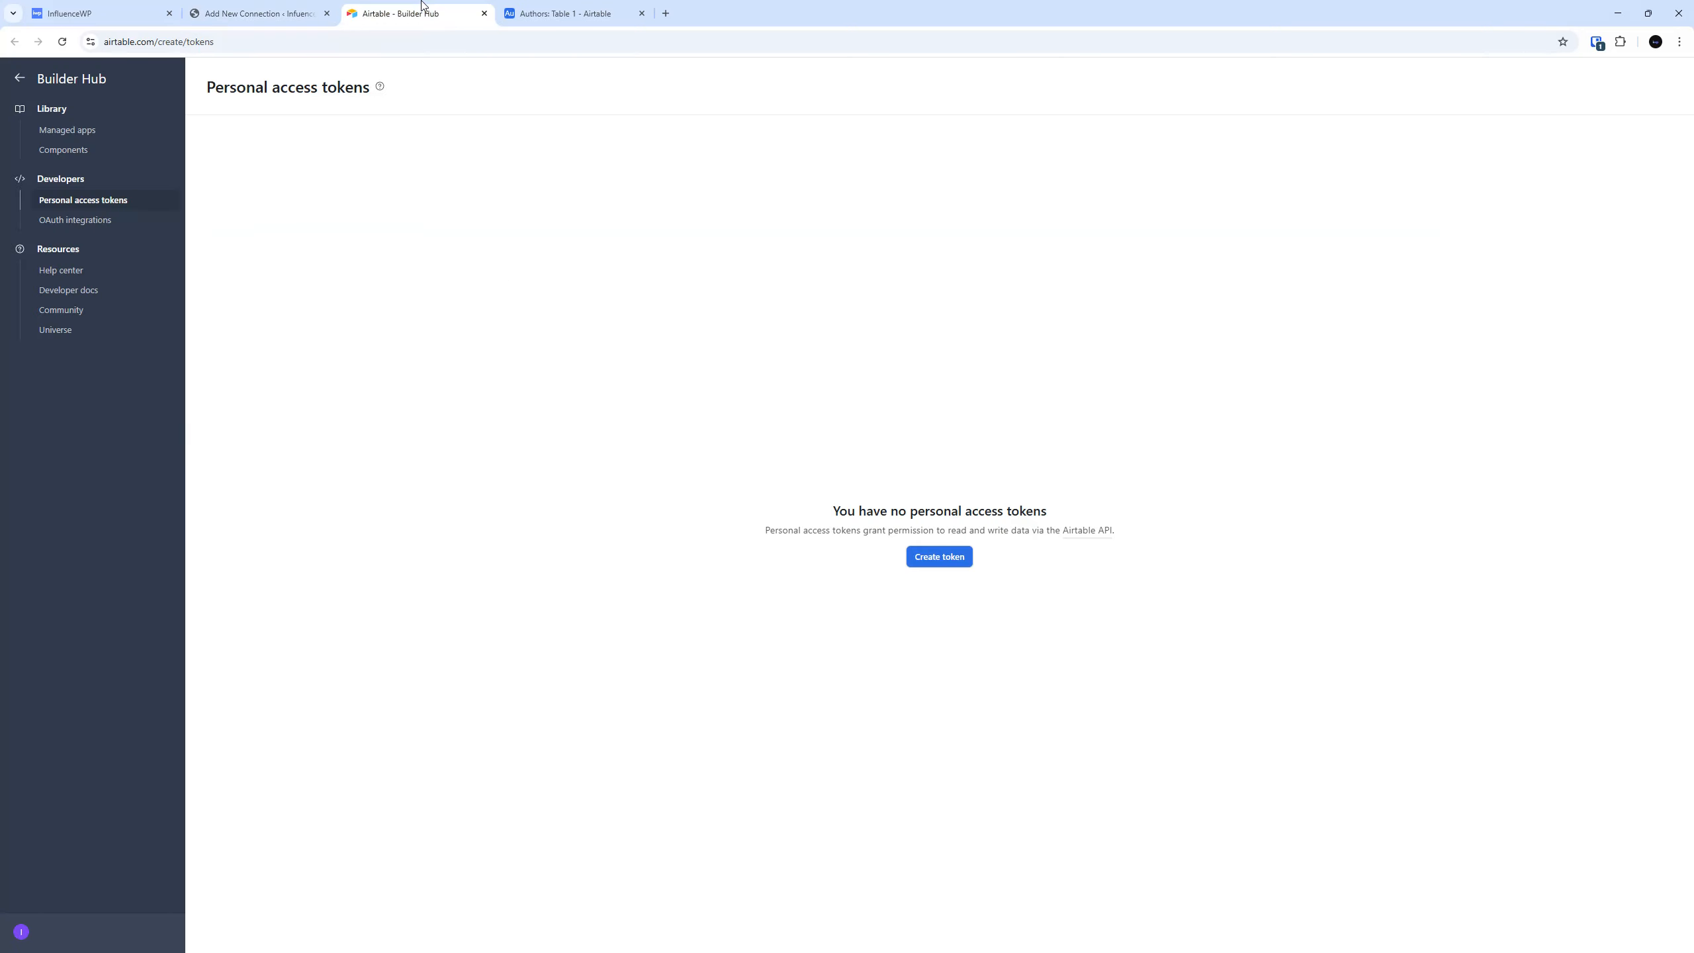
left_click(253, 6)
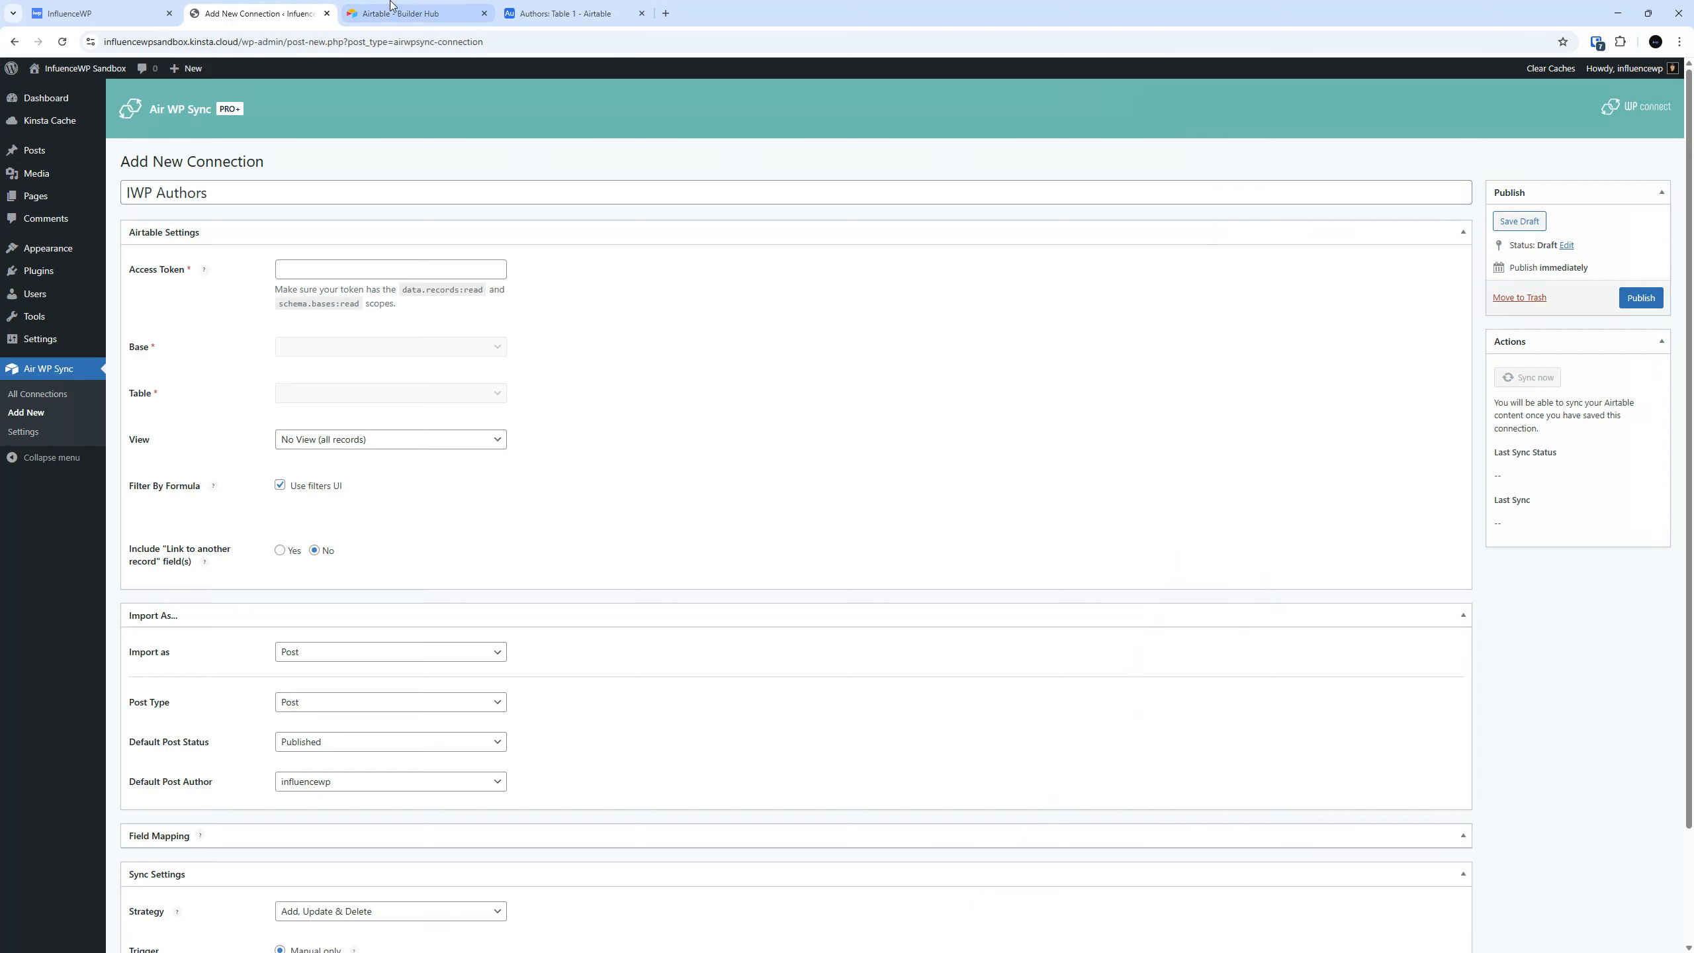
left_click(404, 8)
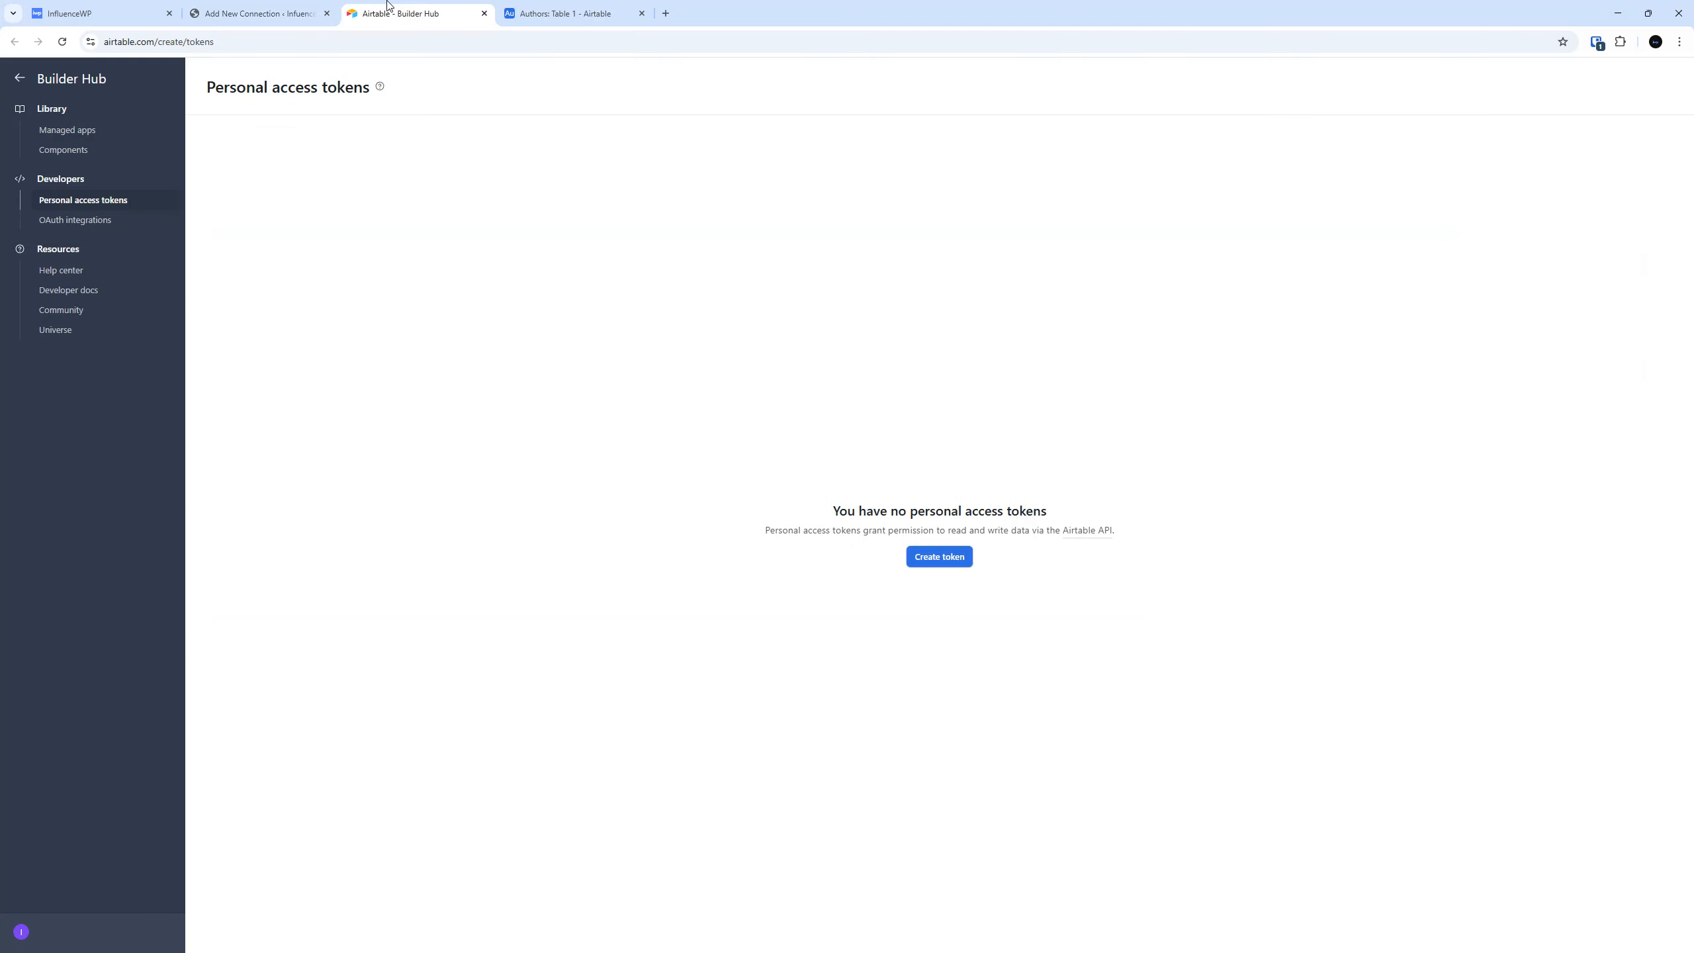
Start a new personal access token named "IWP Authors" with the scopes data.records:read and schema.bases:read.
left_click(947, 558)
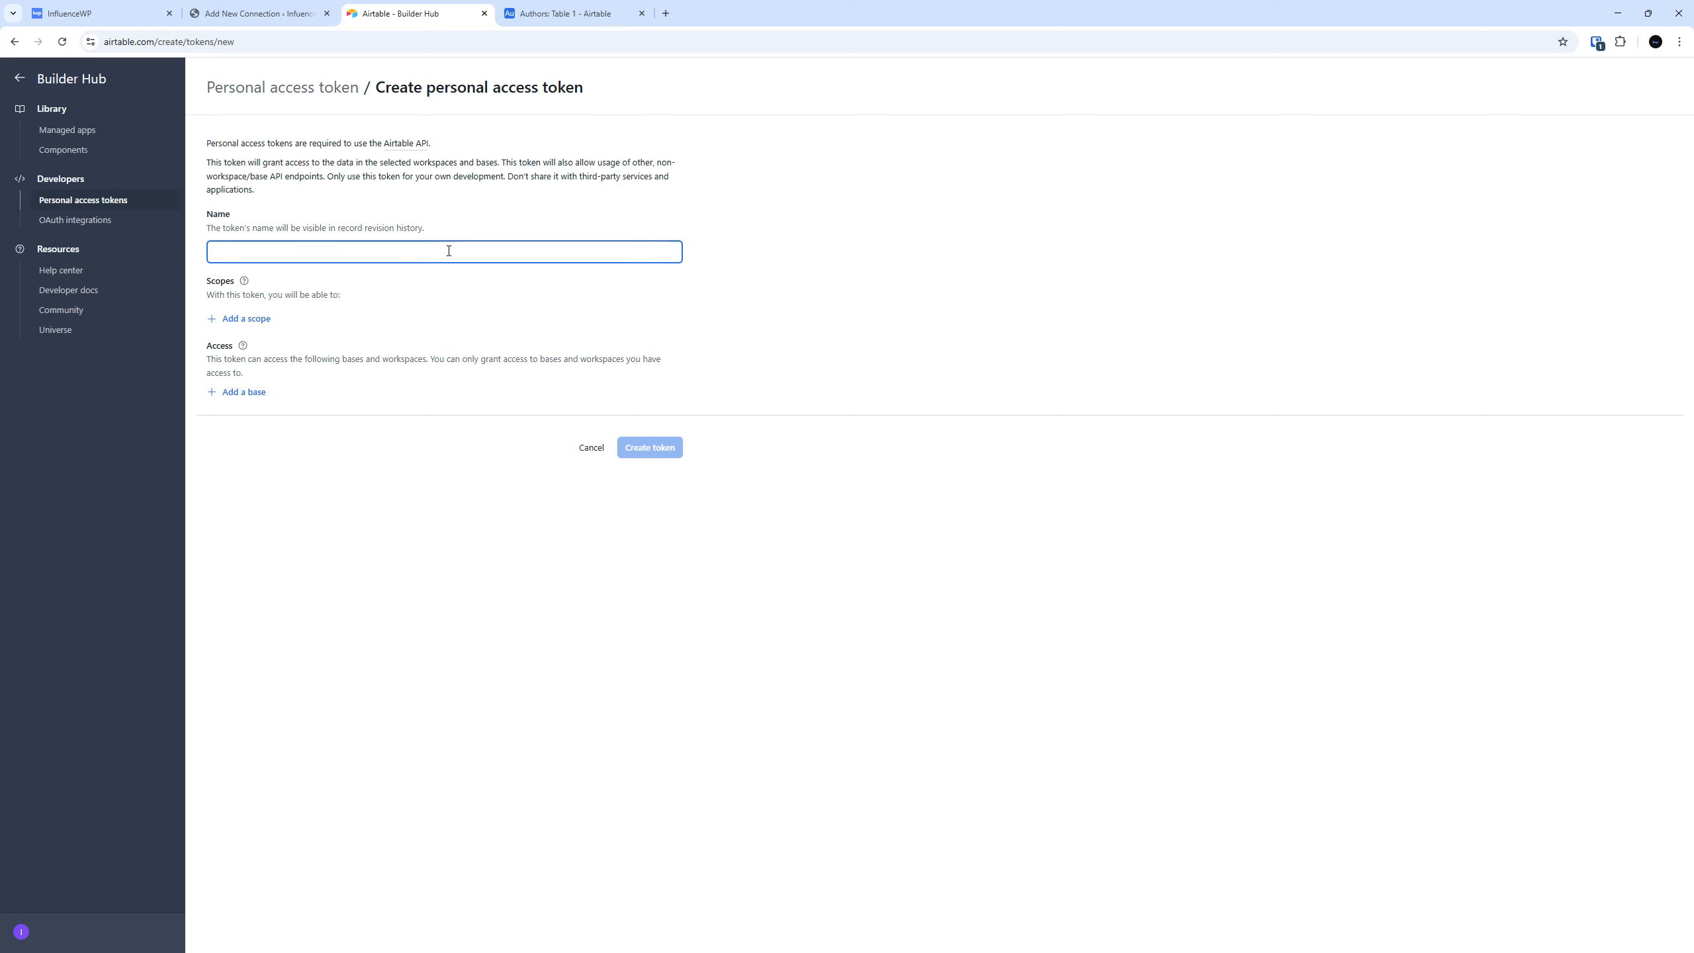
type("IWP Authors")
left_click(266, 320)
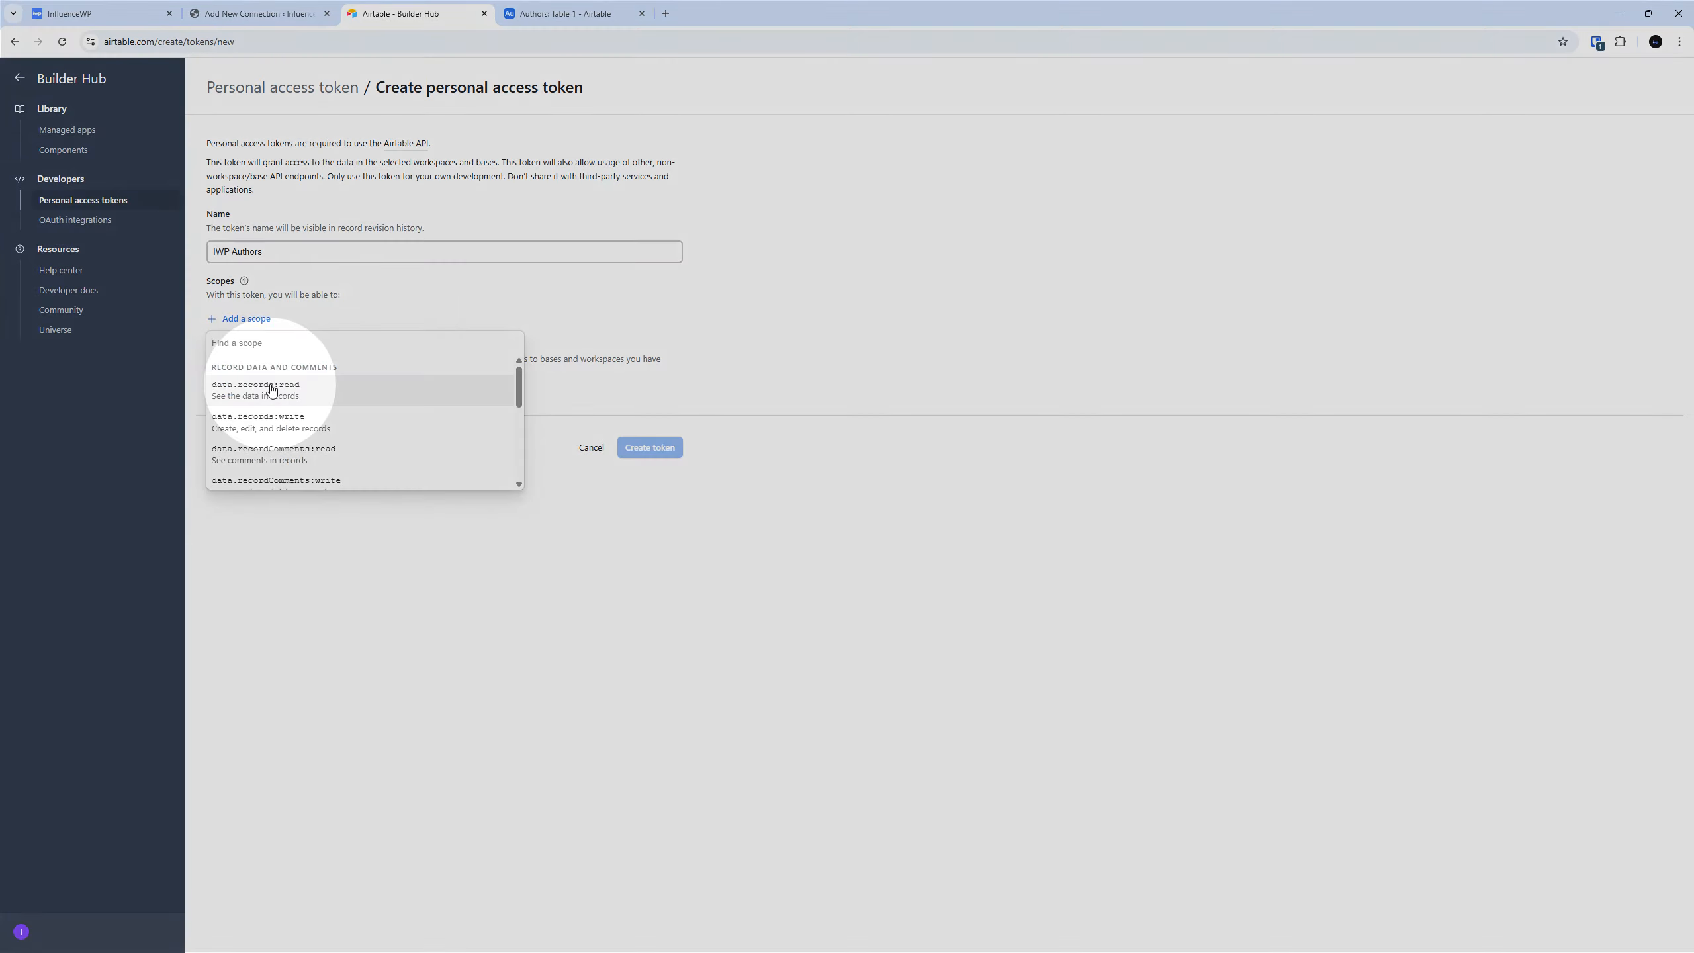
left_click(271, 390)
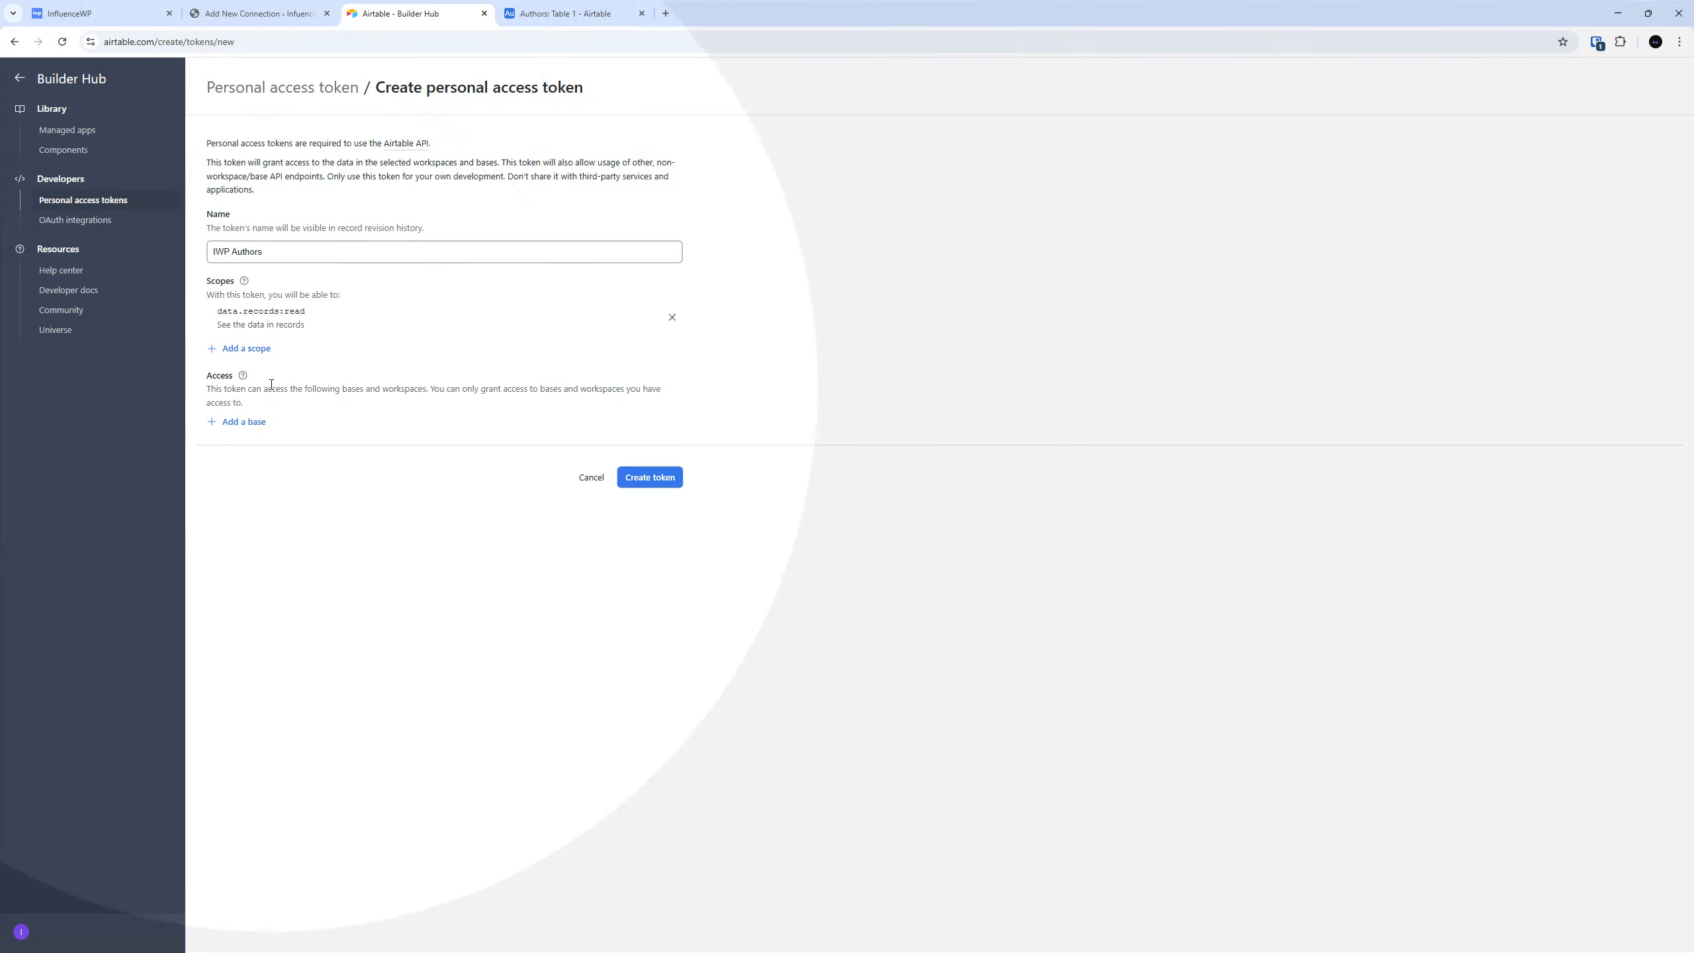
left_click(257, 348)
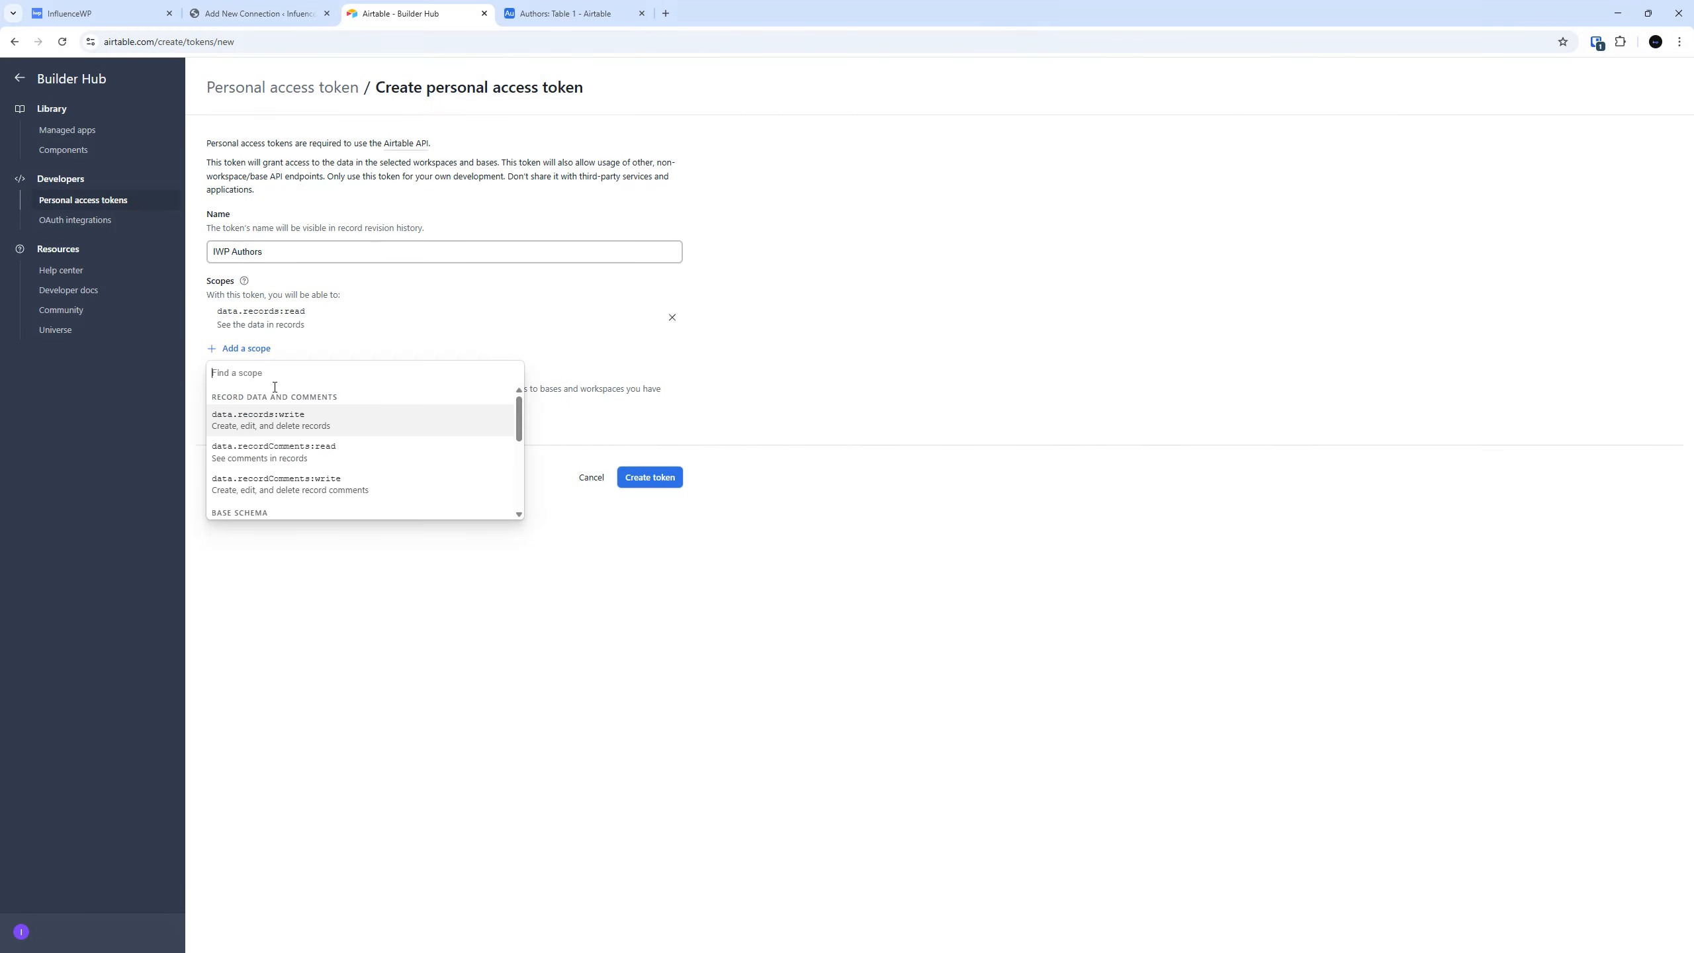
scroll(293, 434, "down", 4)
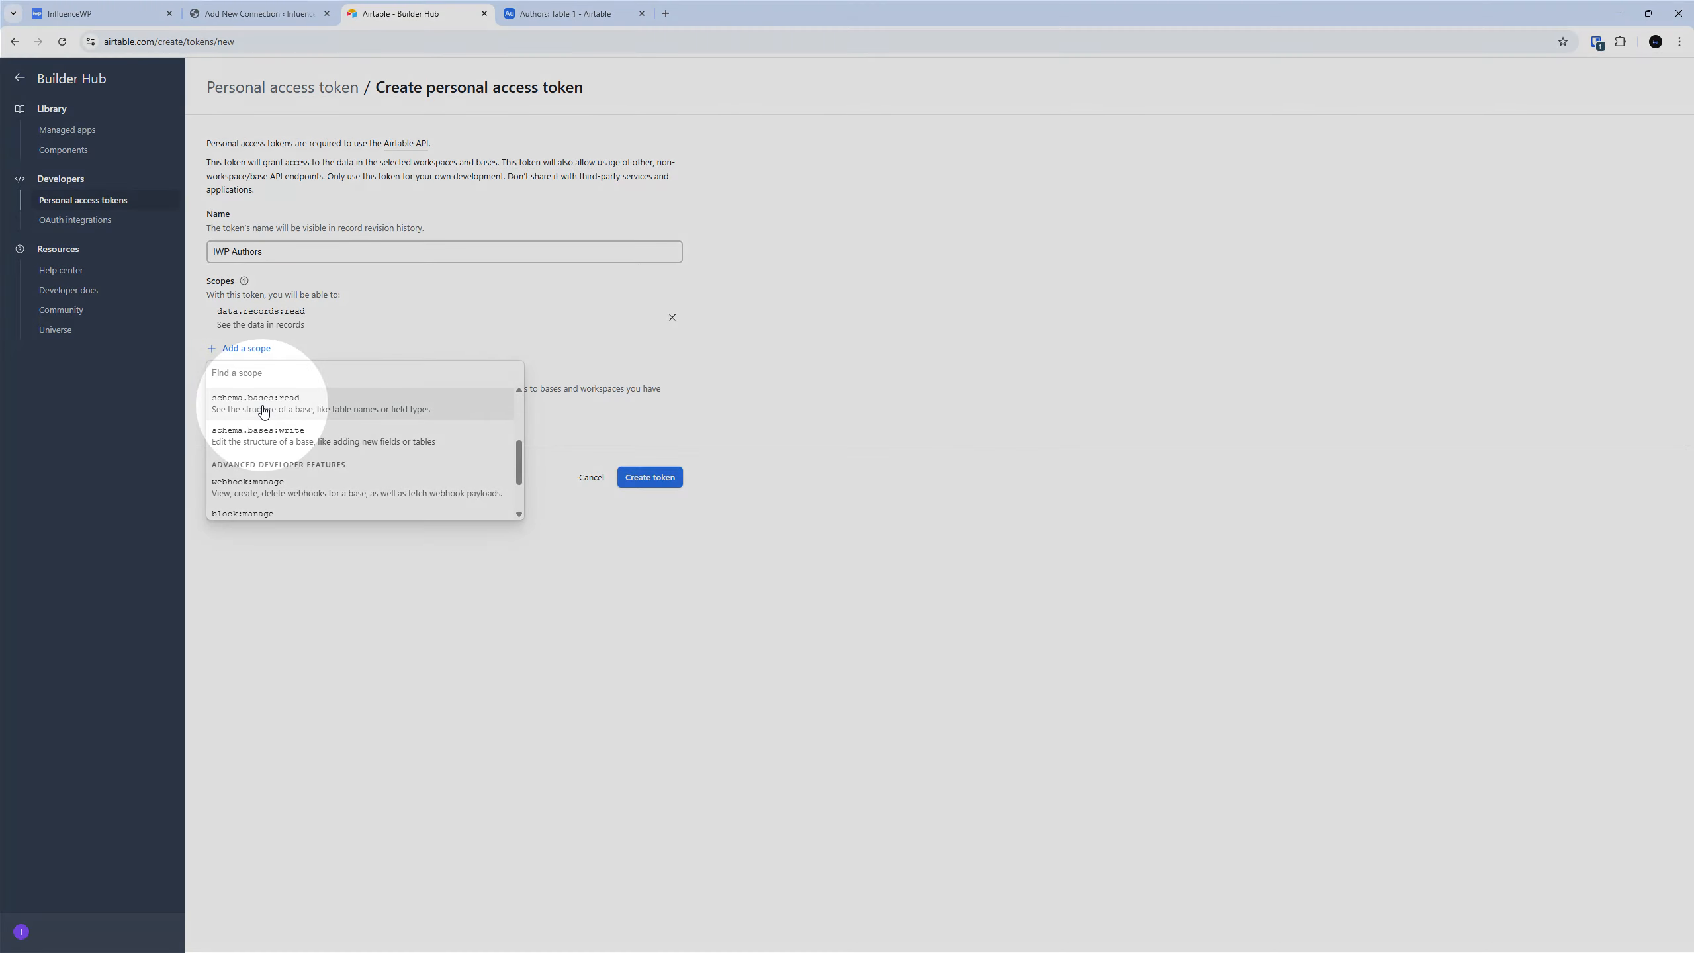
left_click(263, 409)
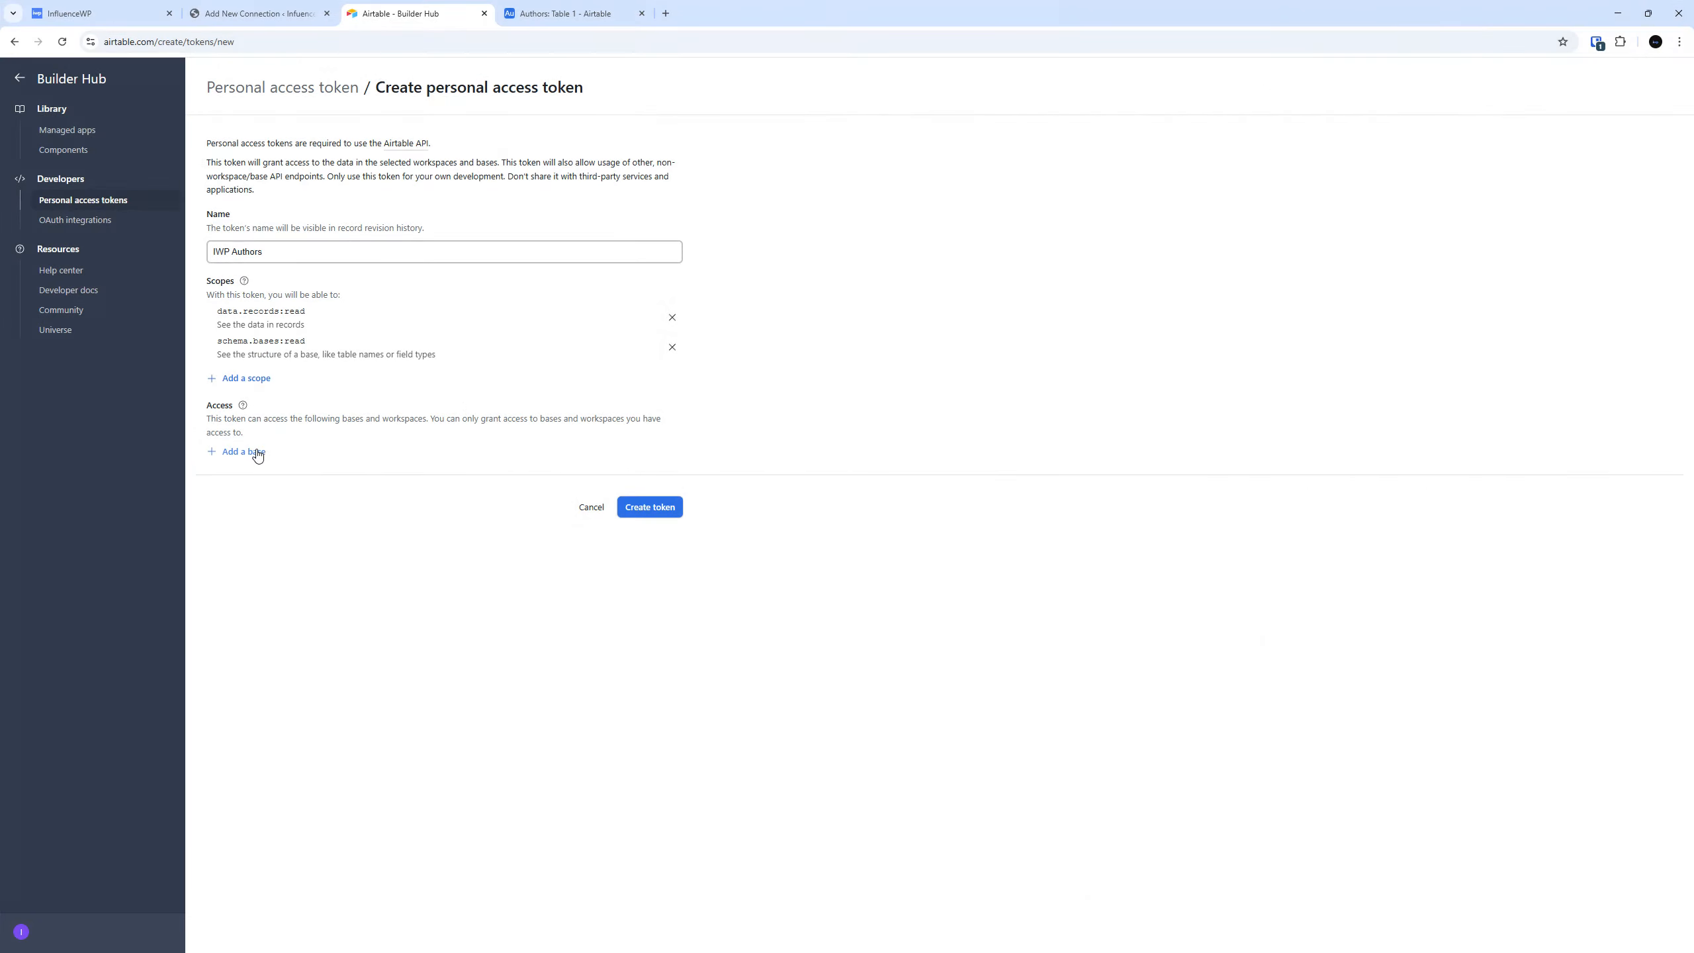
Grant the token access to the Authors base and create the token.
left_click(258, 453)
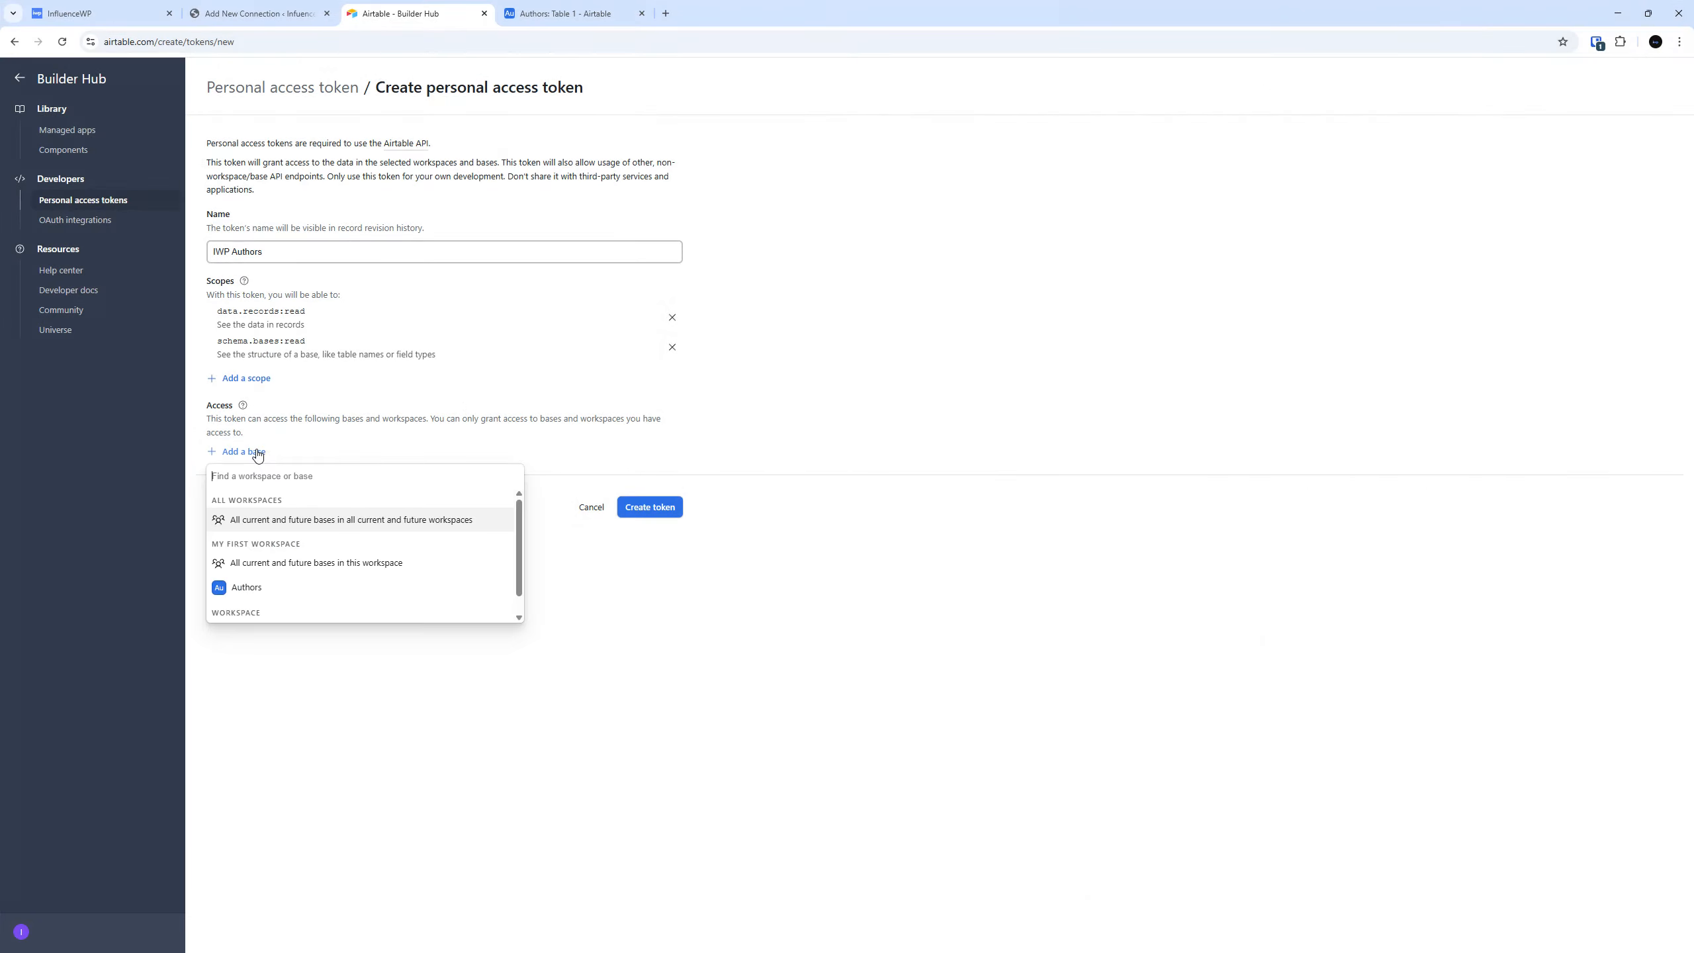
scroll(252, 586, "down", 1)
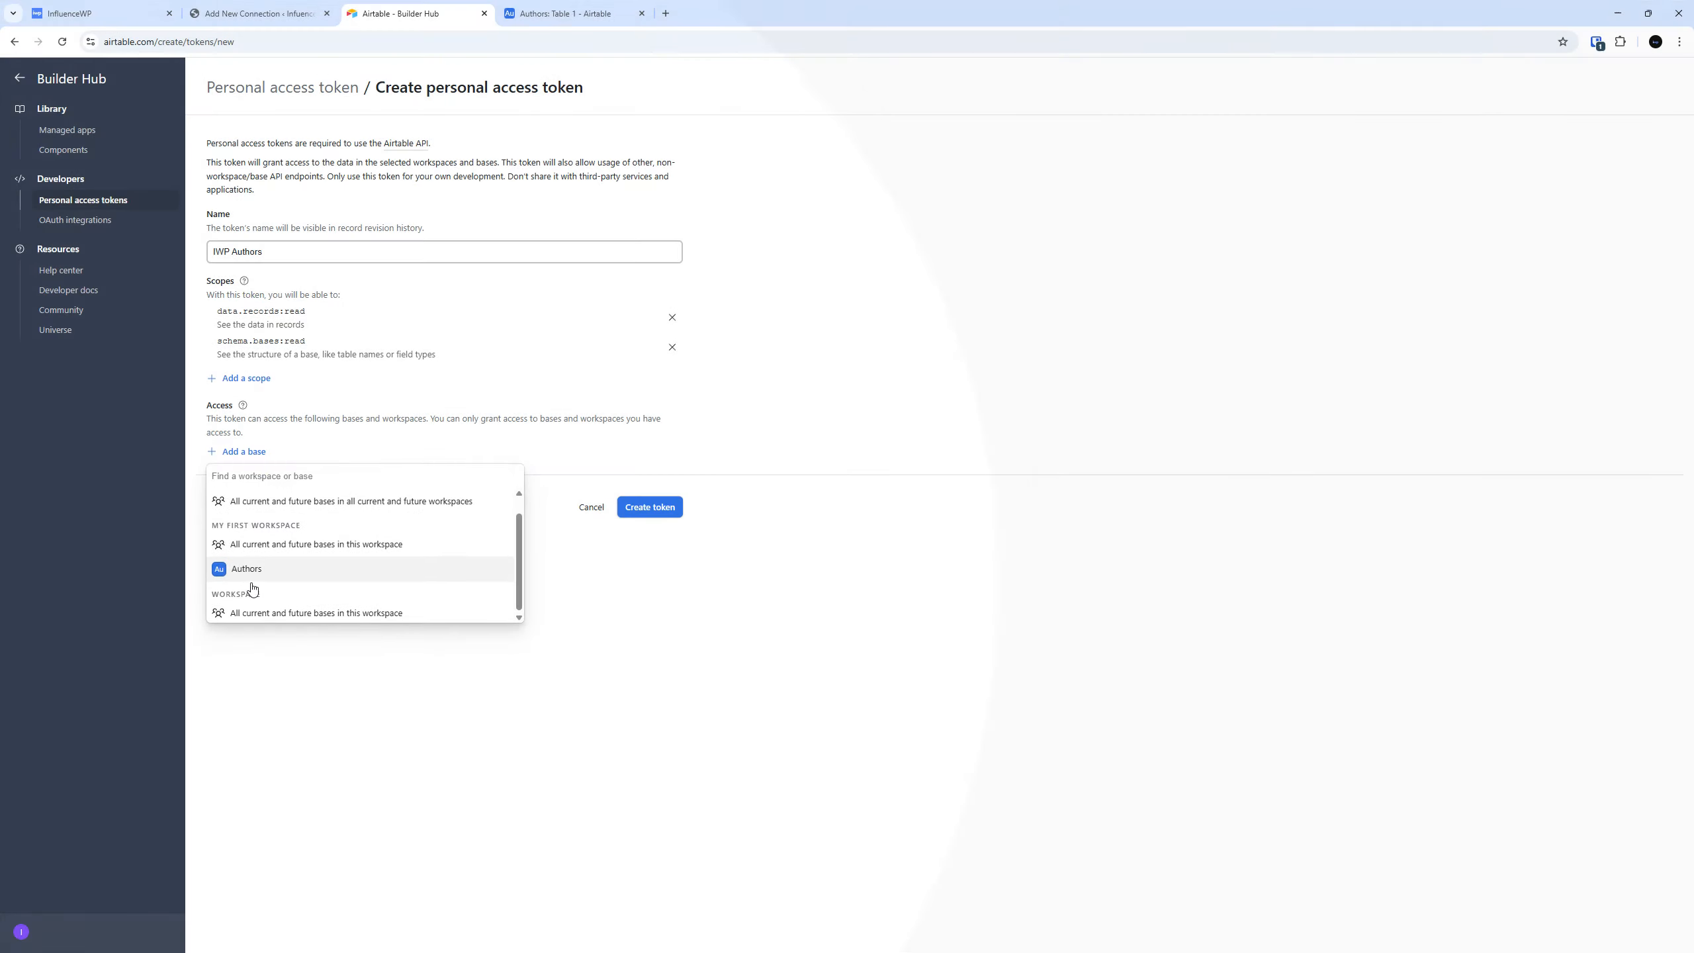
left_click(251, 573)
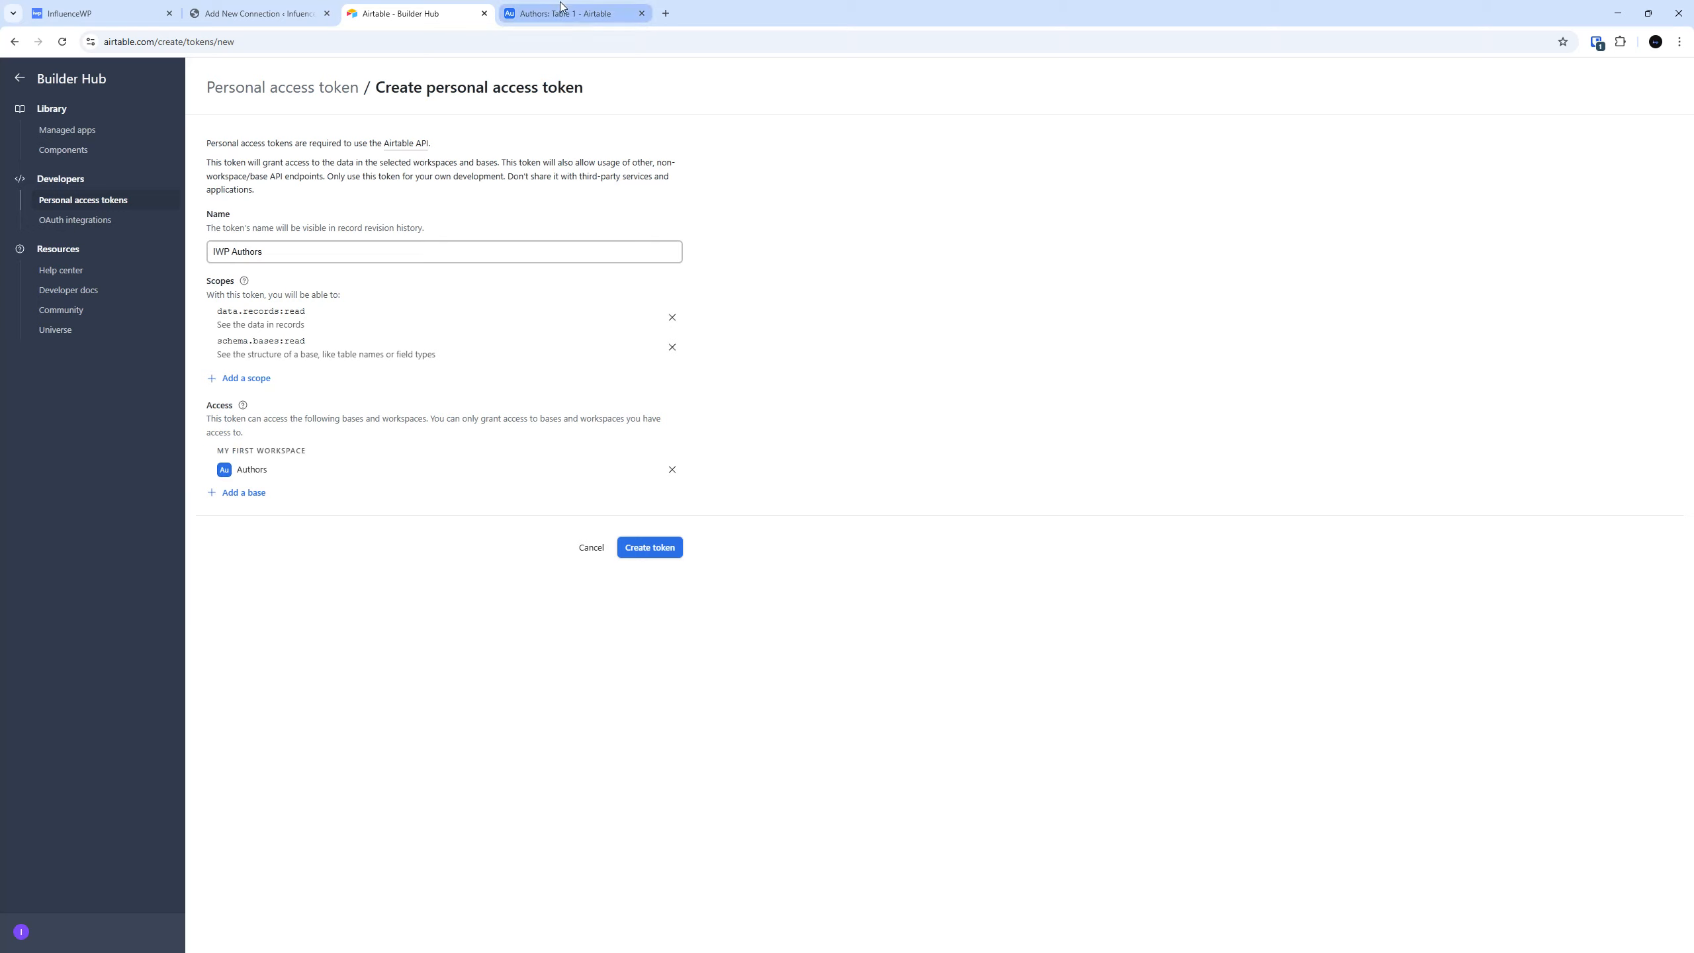
left_click(654, 548)
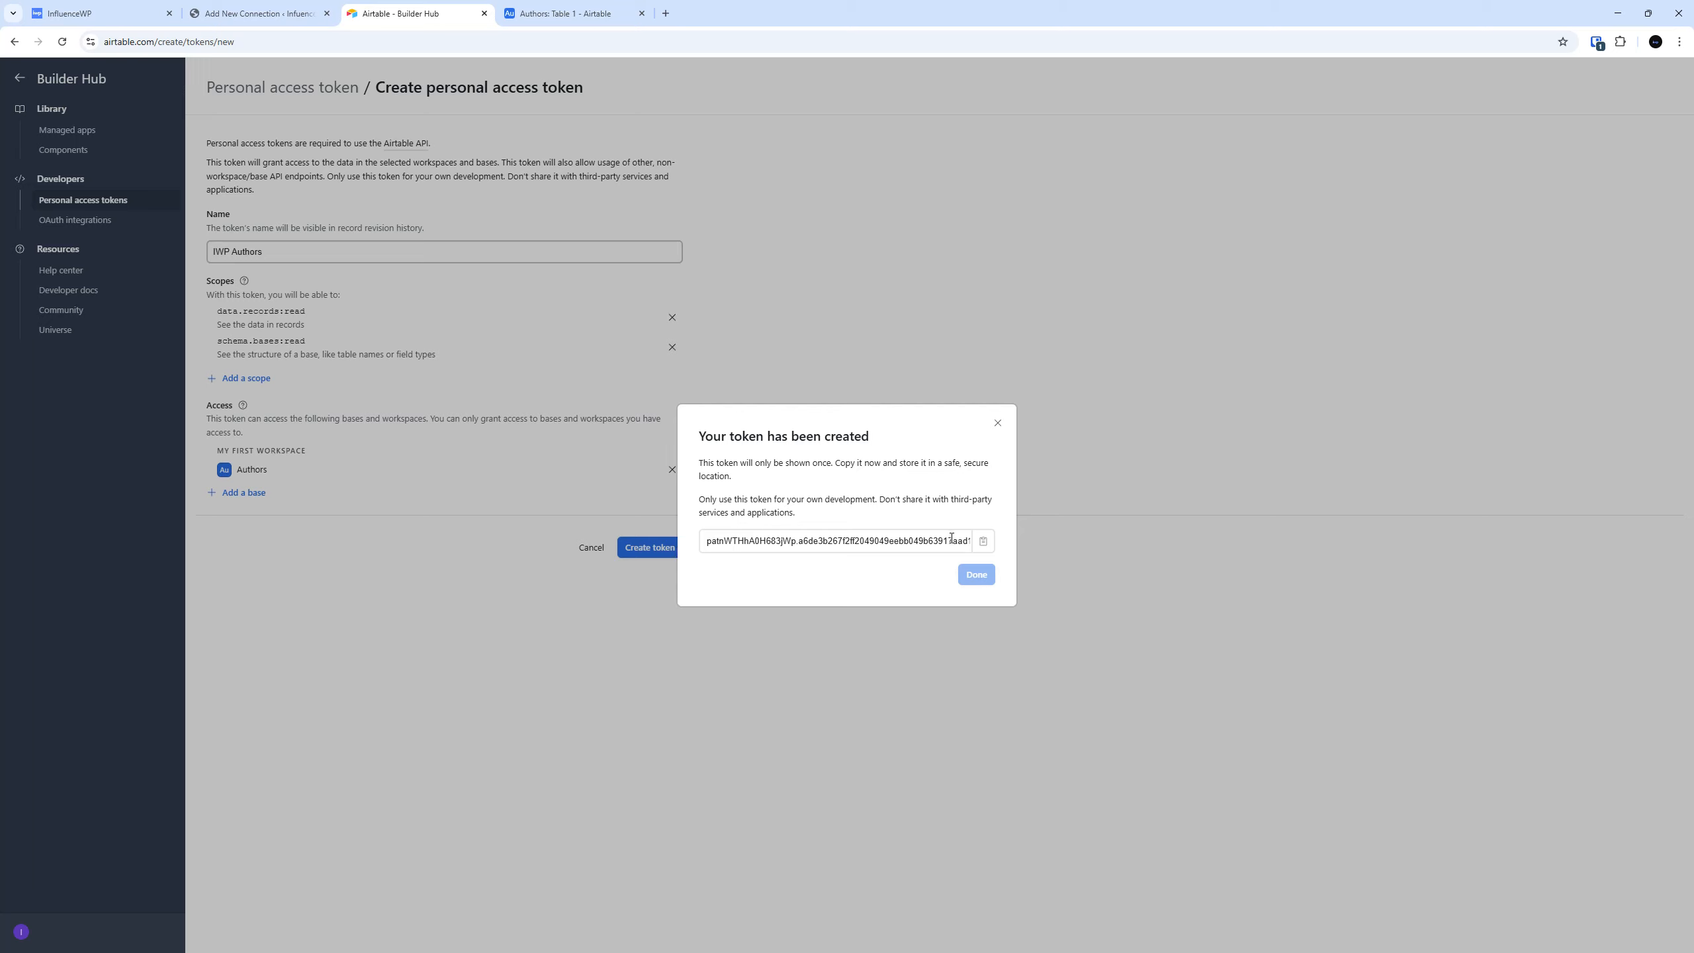
Copy the generated token, close its dialog and paste it as the Access Token of the WordPress connection.
left_click(984, 541)
left_click(976, 574)
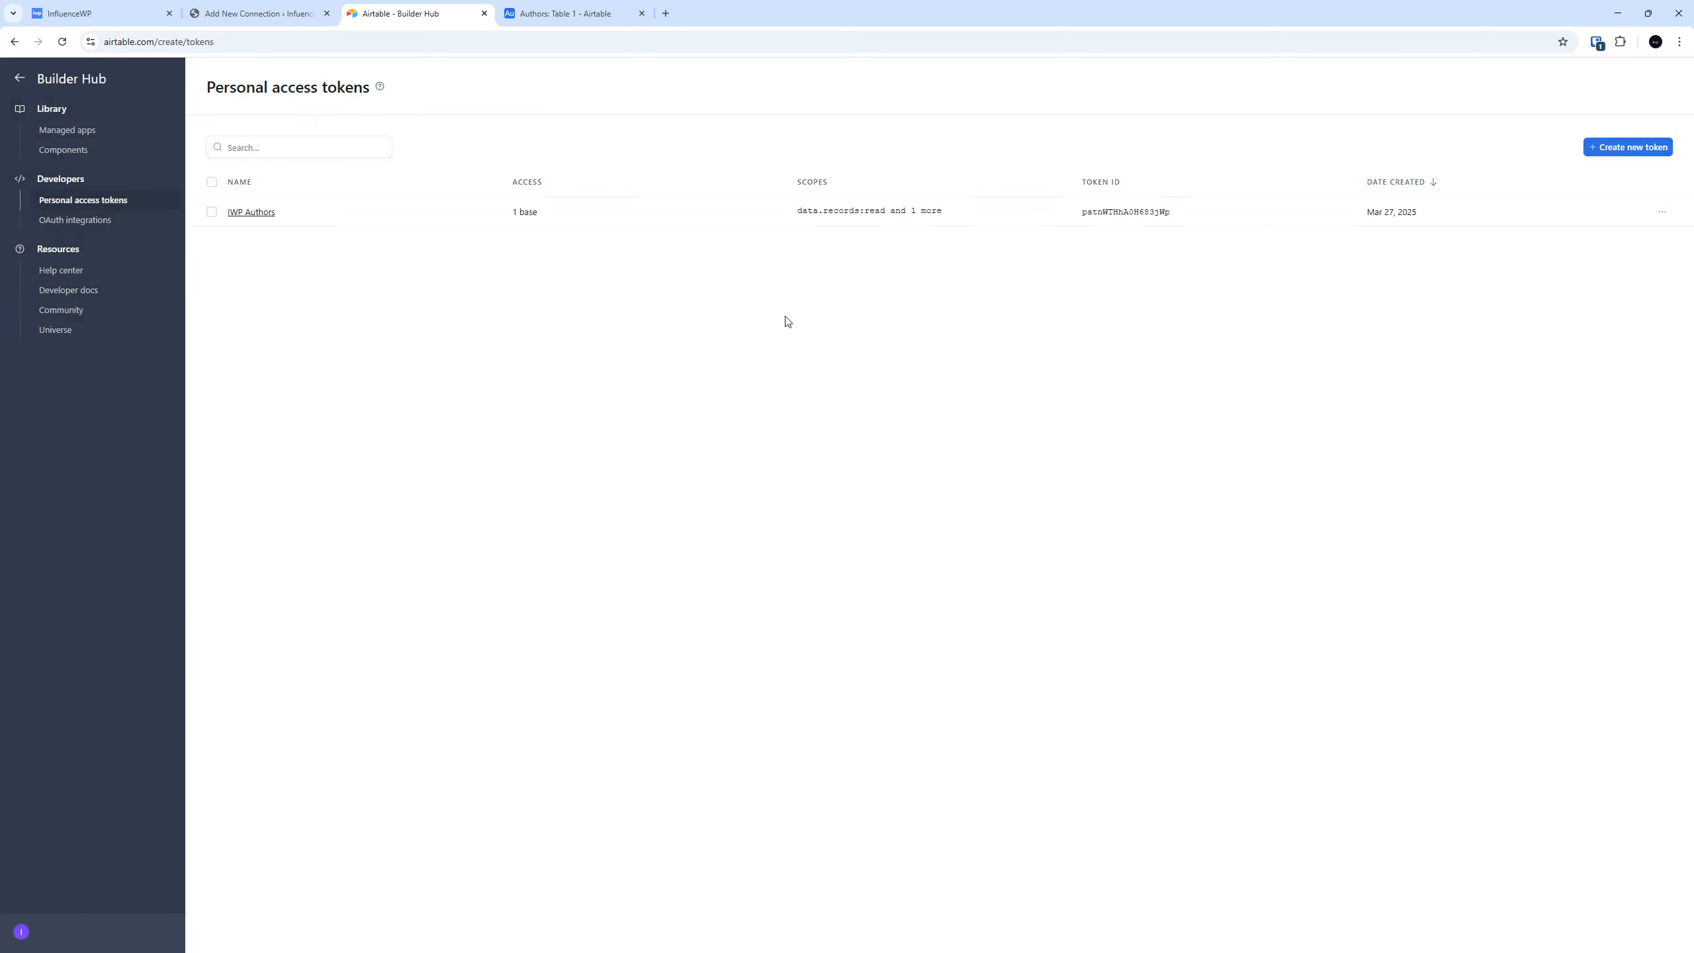
left_click(260, 13)
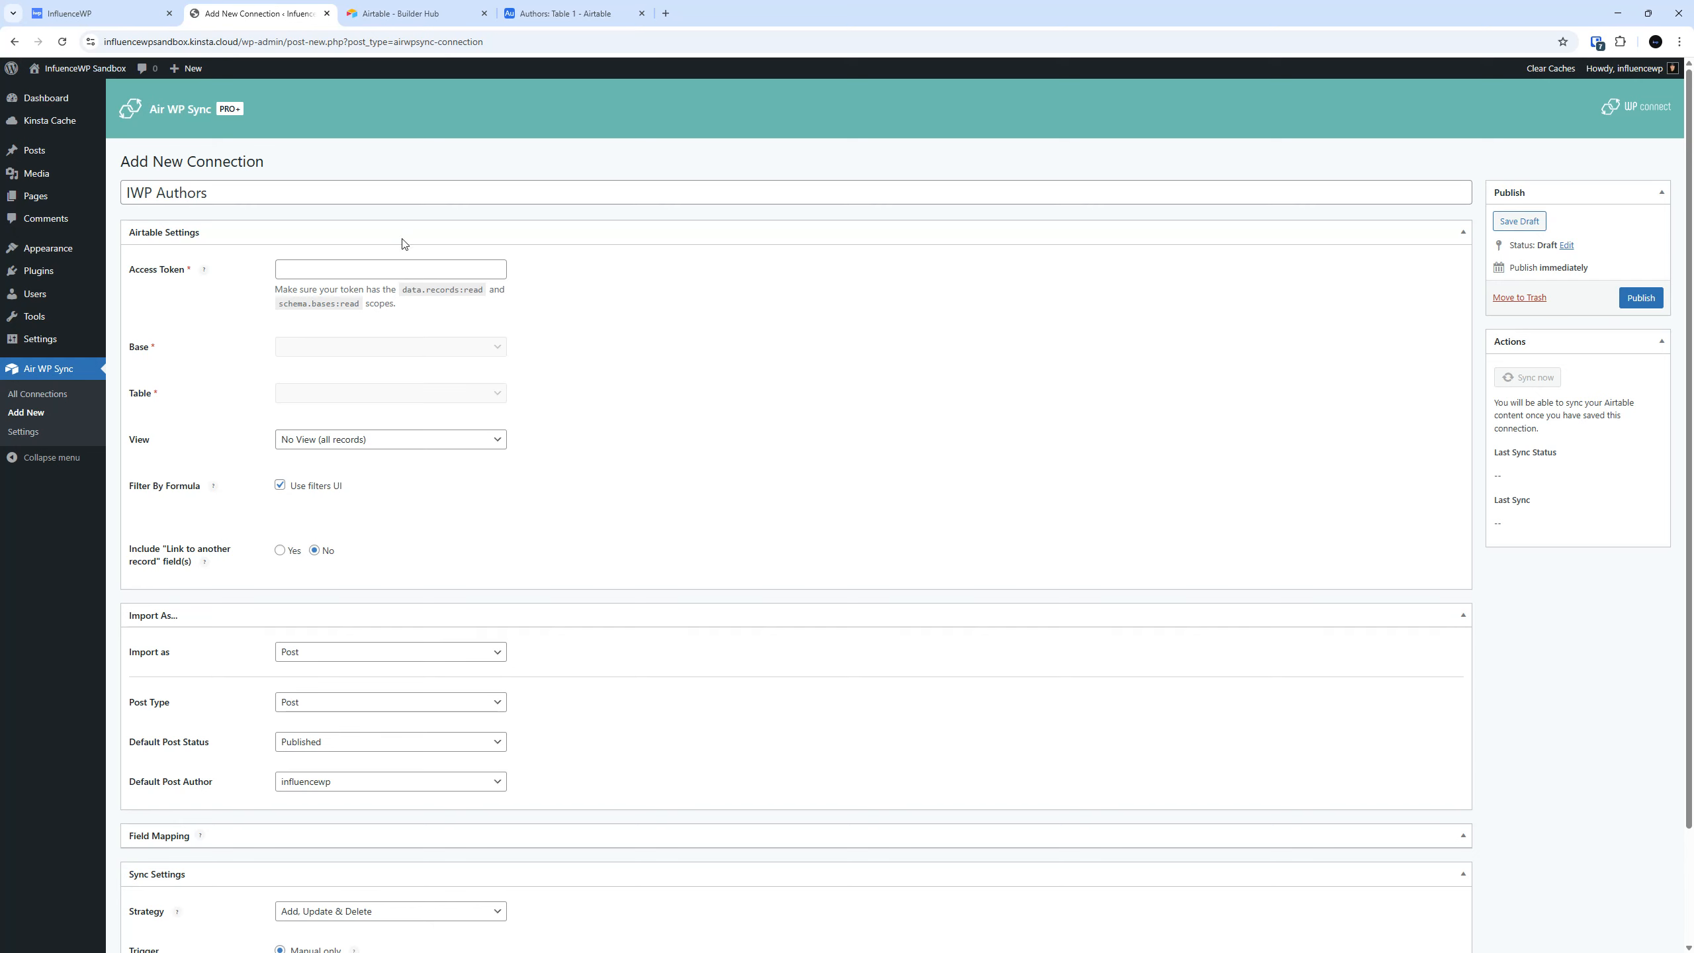
left_click(399, 267)
key("ctrl+v")
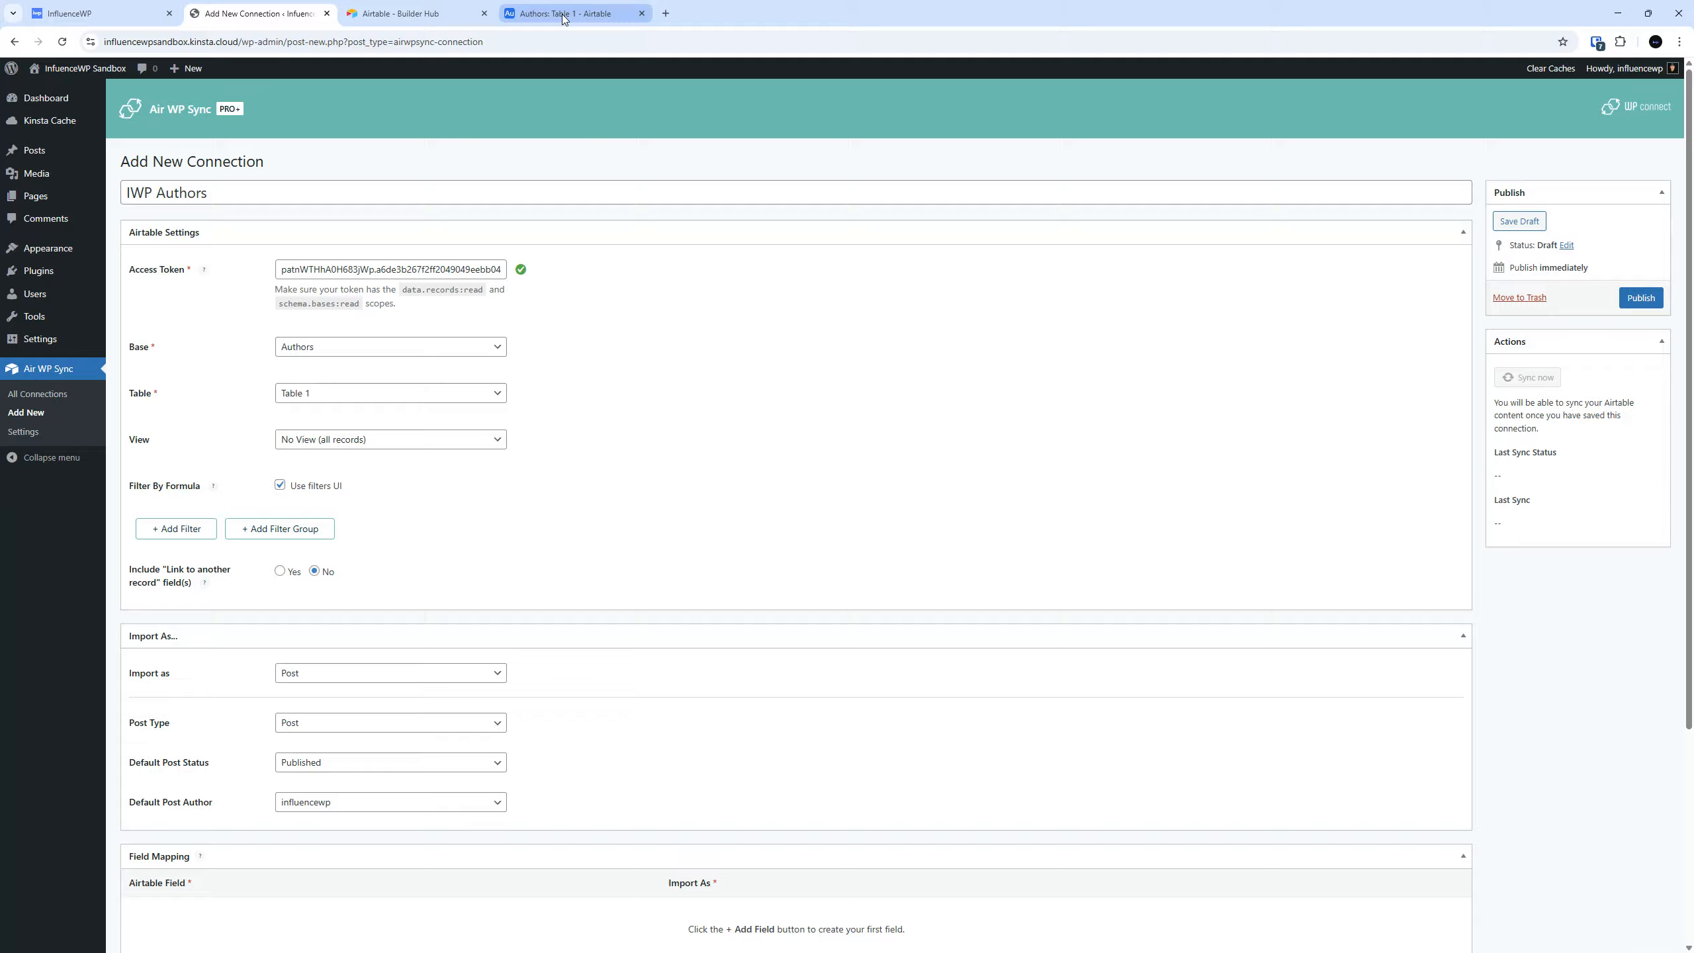
Check the table name in the Airtable Authors base and the View options available in the WordPress connection.
left_click(584, 13)
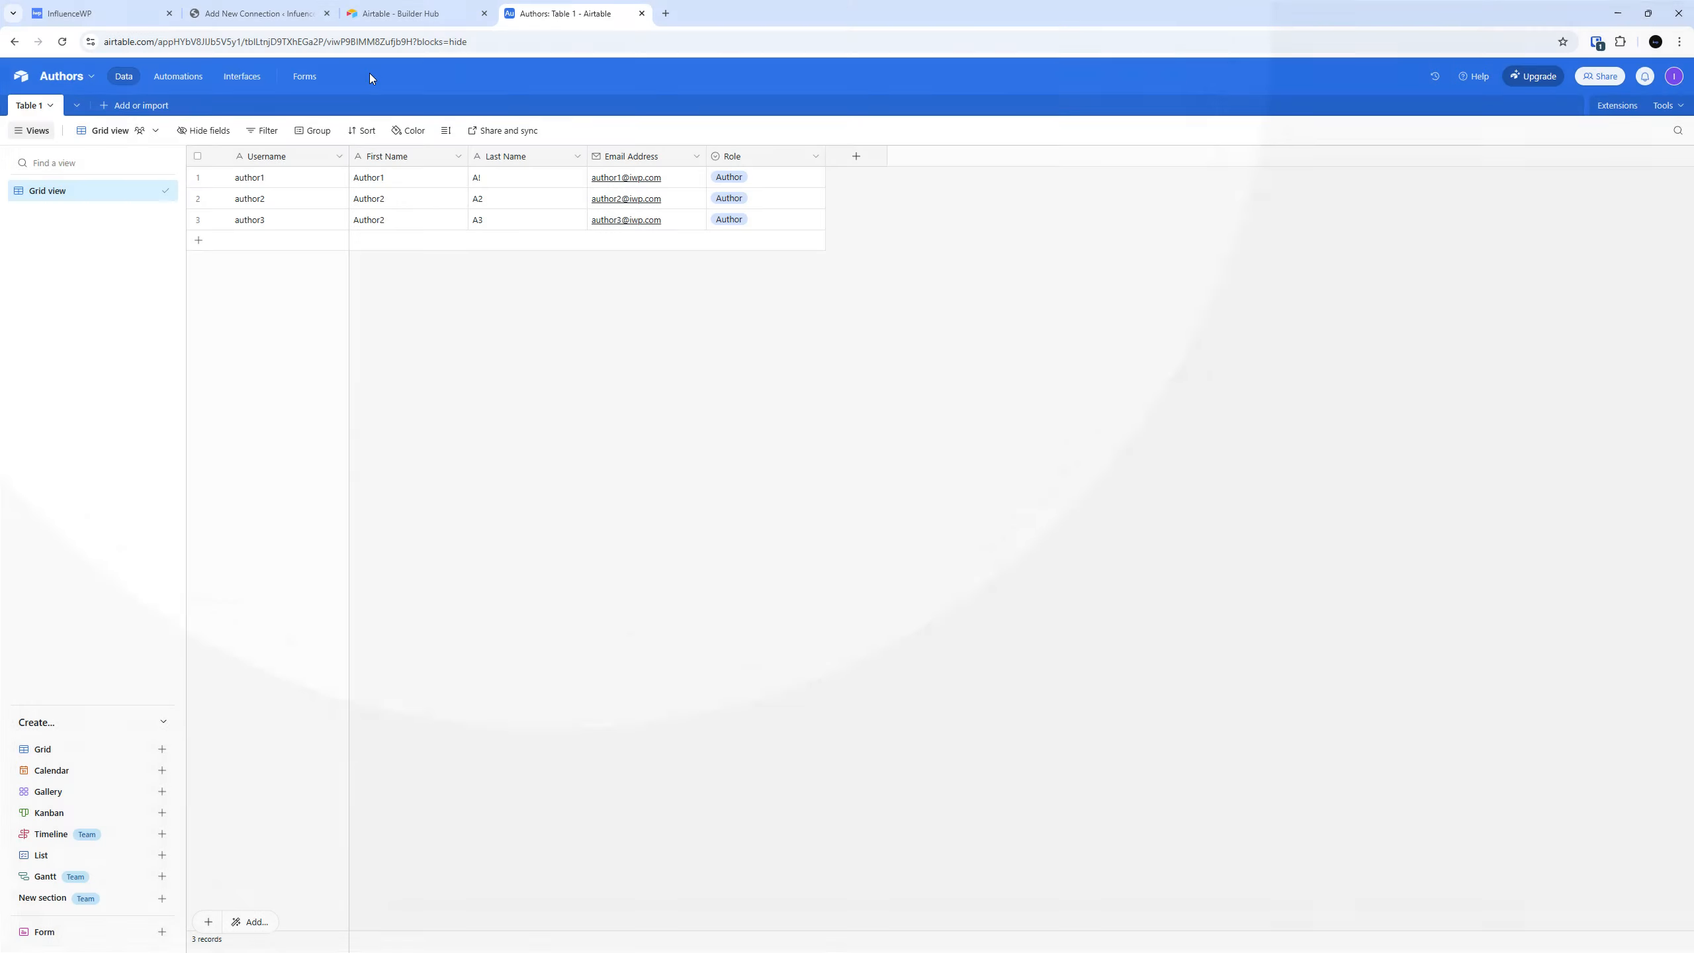
left_click(261, 14)
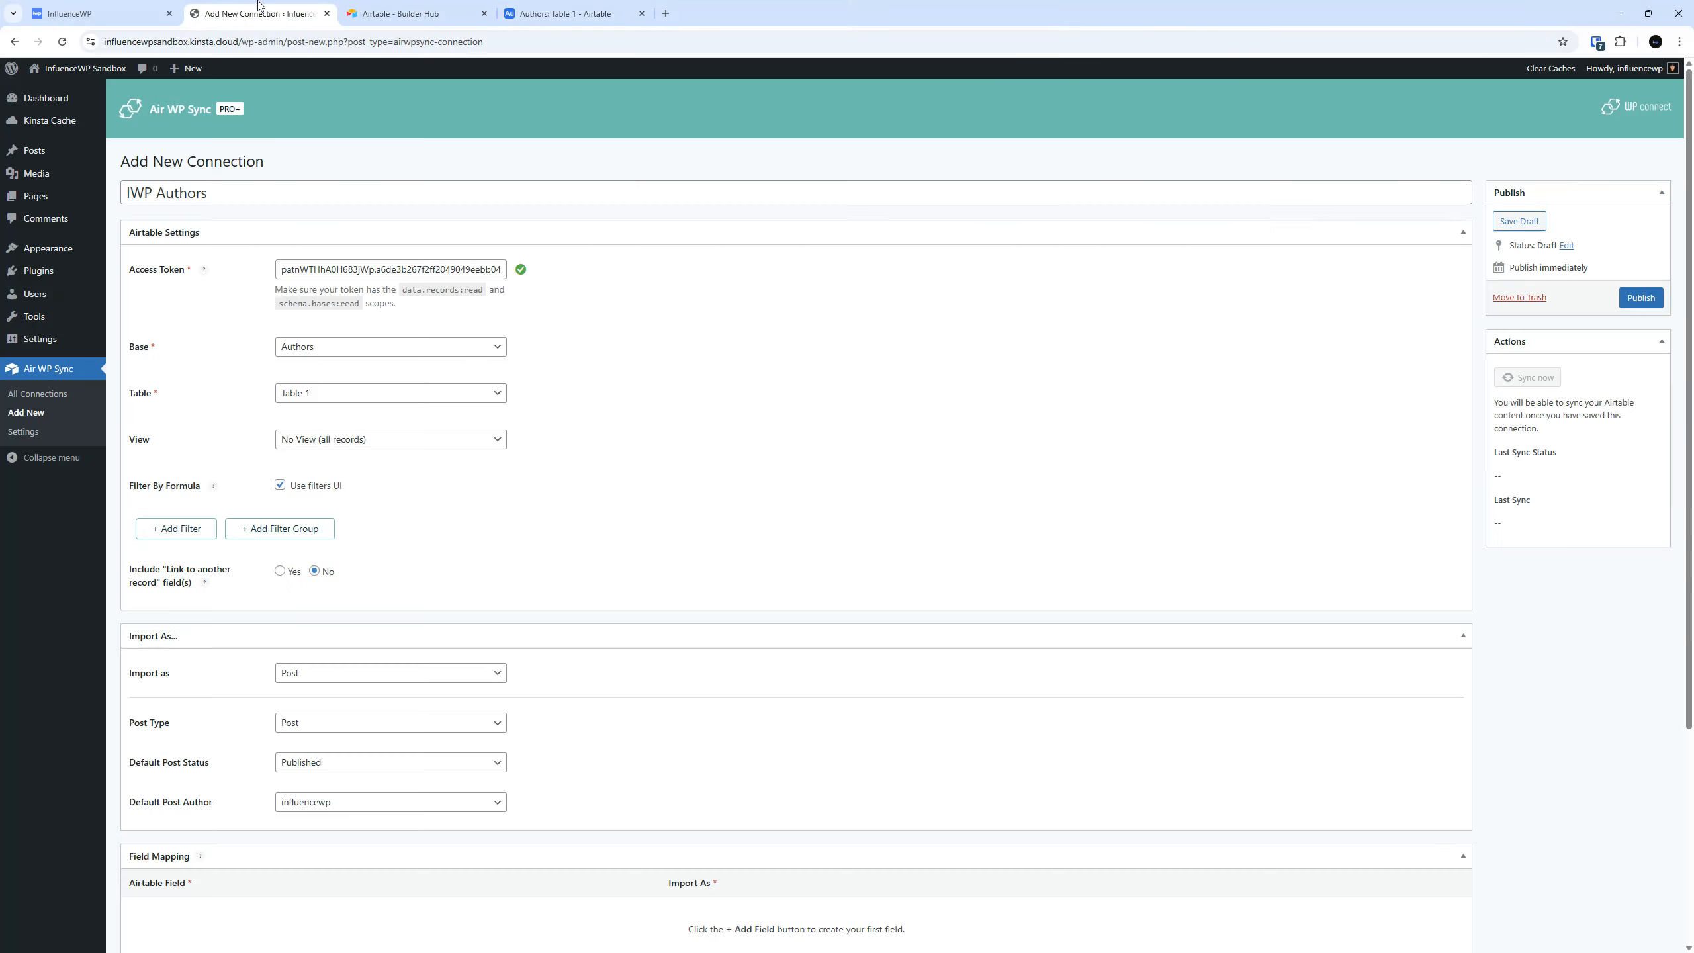
scroll(481, 468, "down", 1)
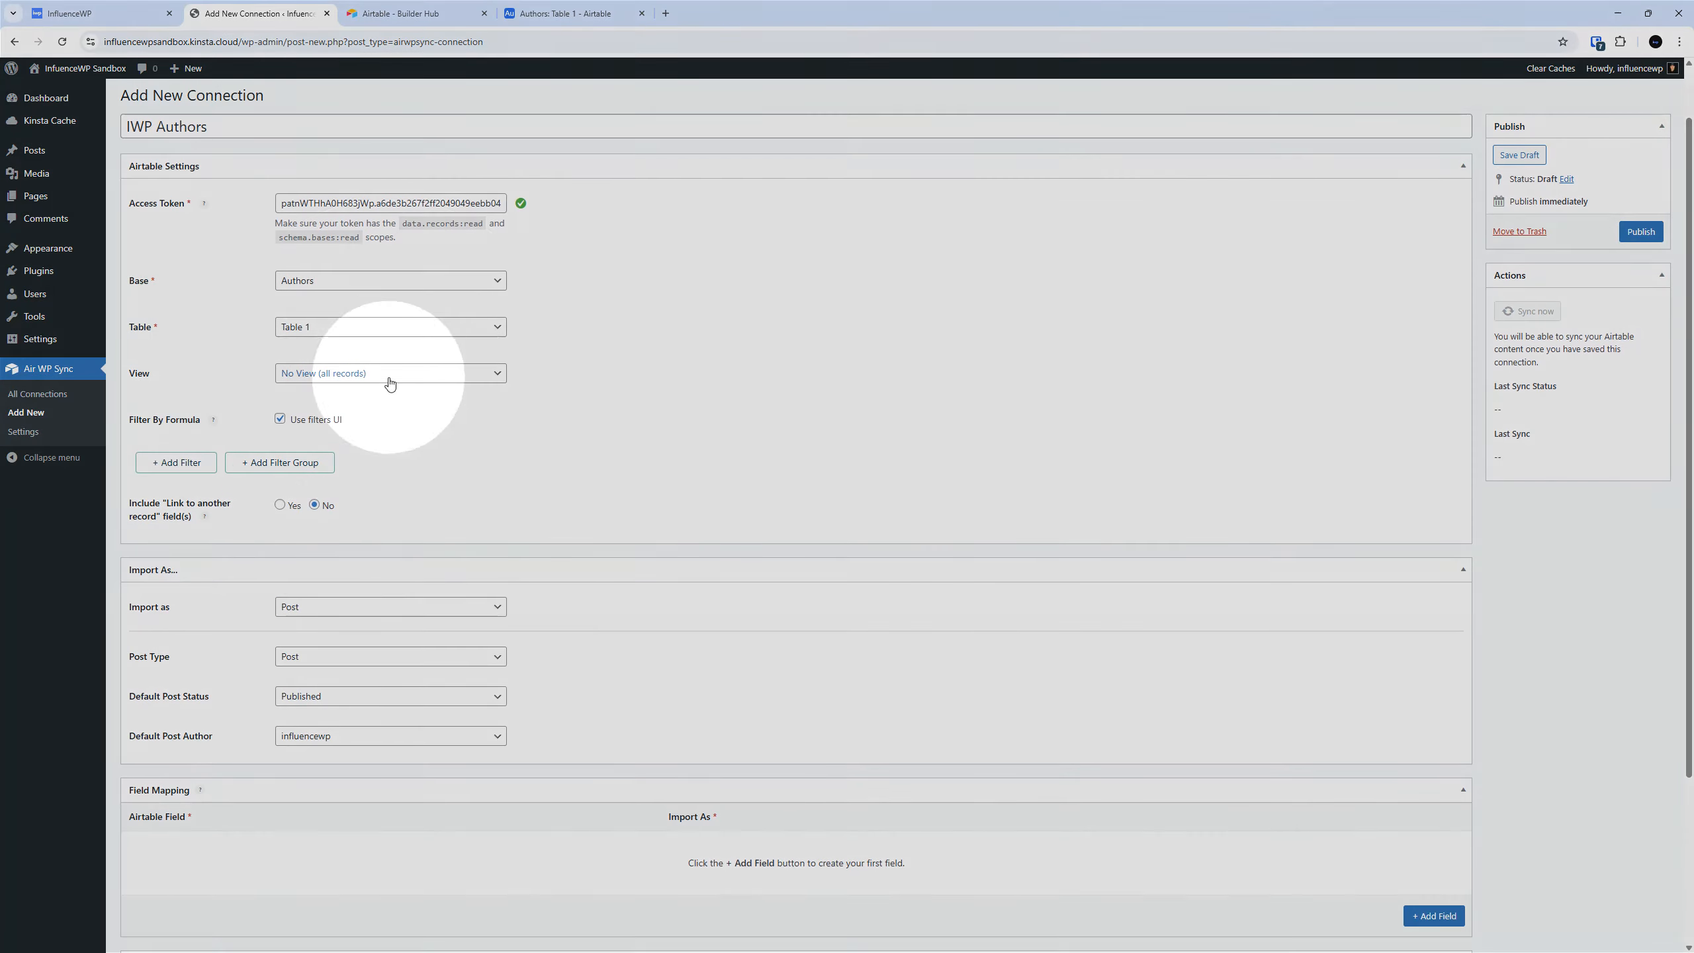
left_click(390, 378)
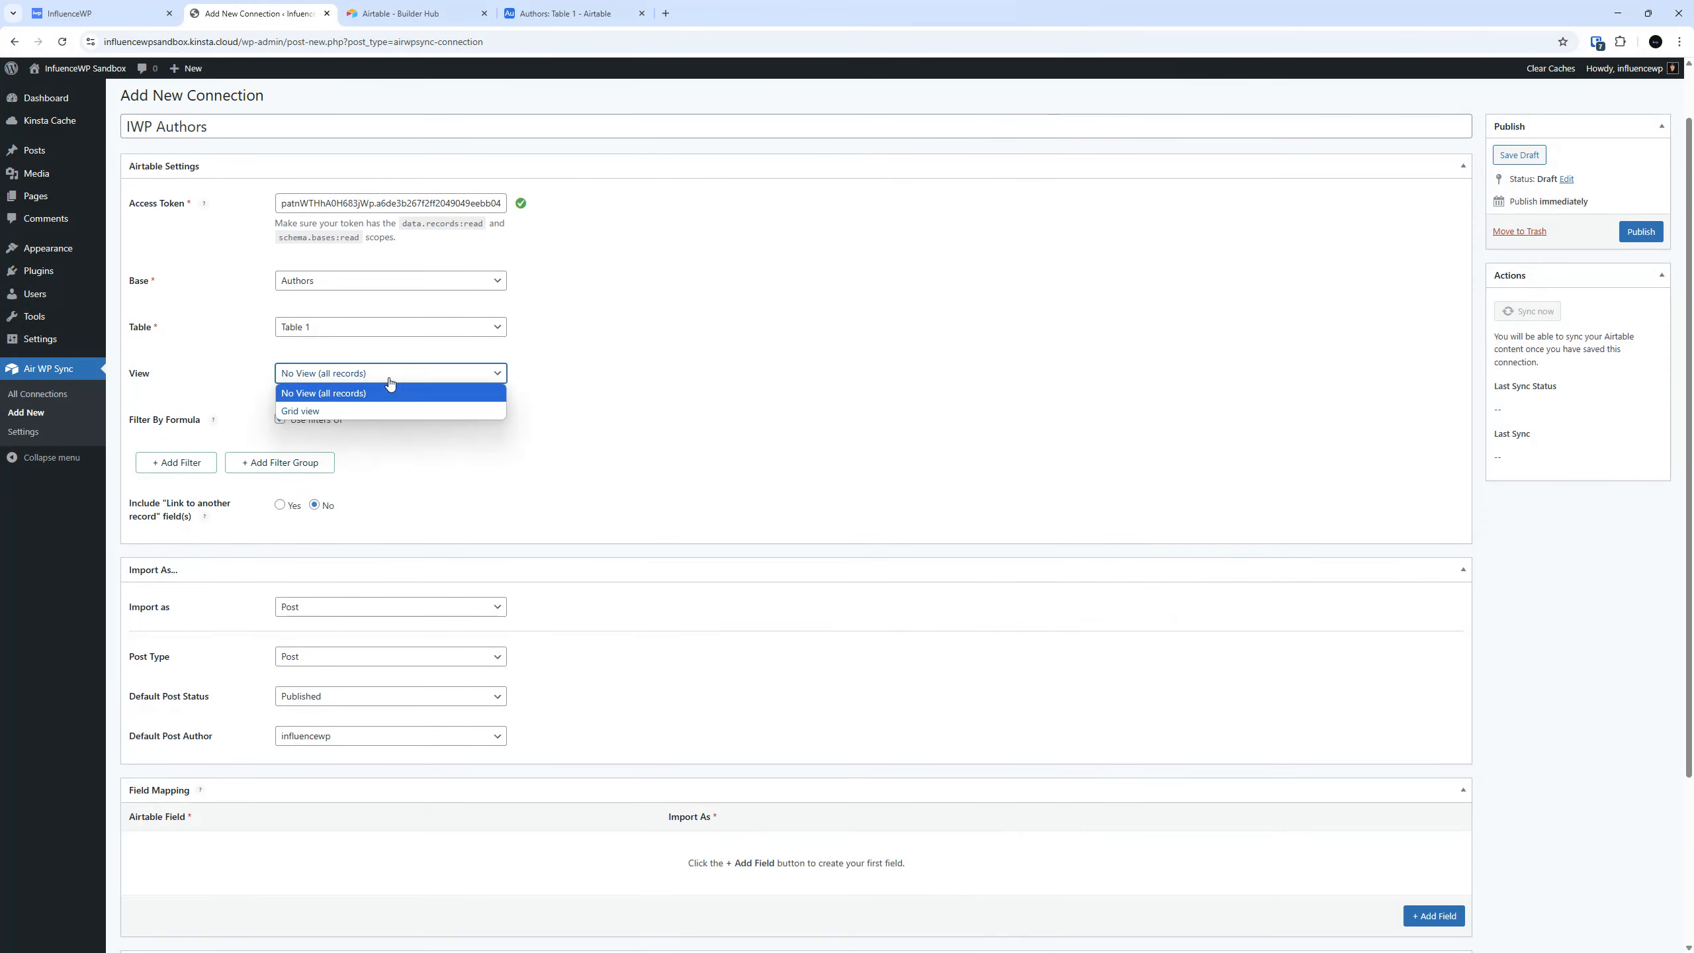
left_click(389, 382)
scroll(687, 450, "down", 2)
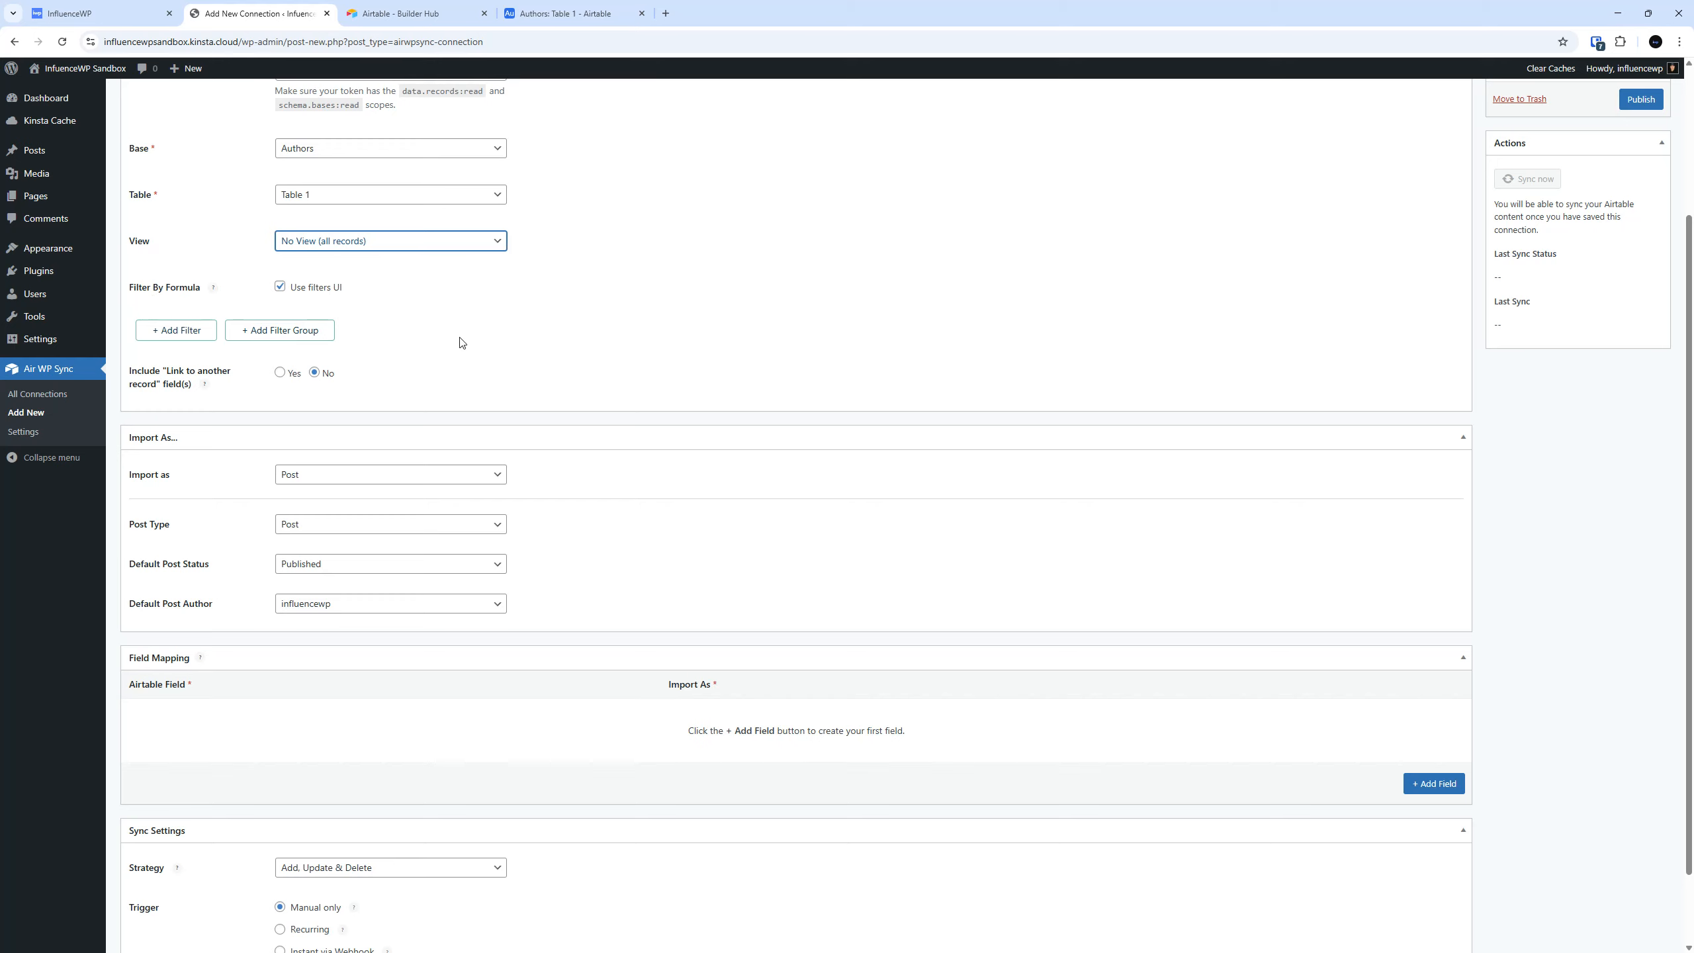
Set the connection to import records as User with Author as the default role.
scroll(461, 344, "down", 2)
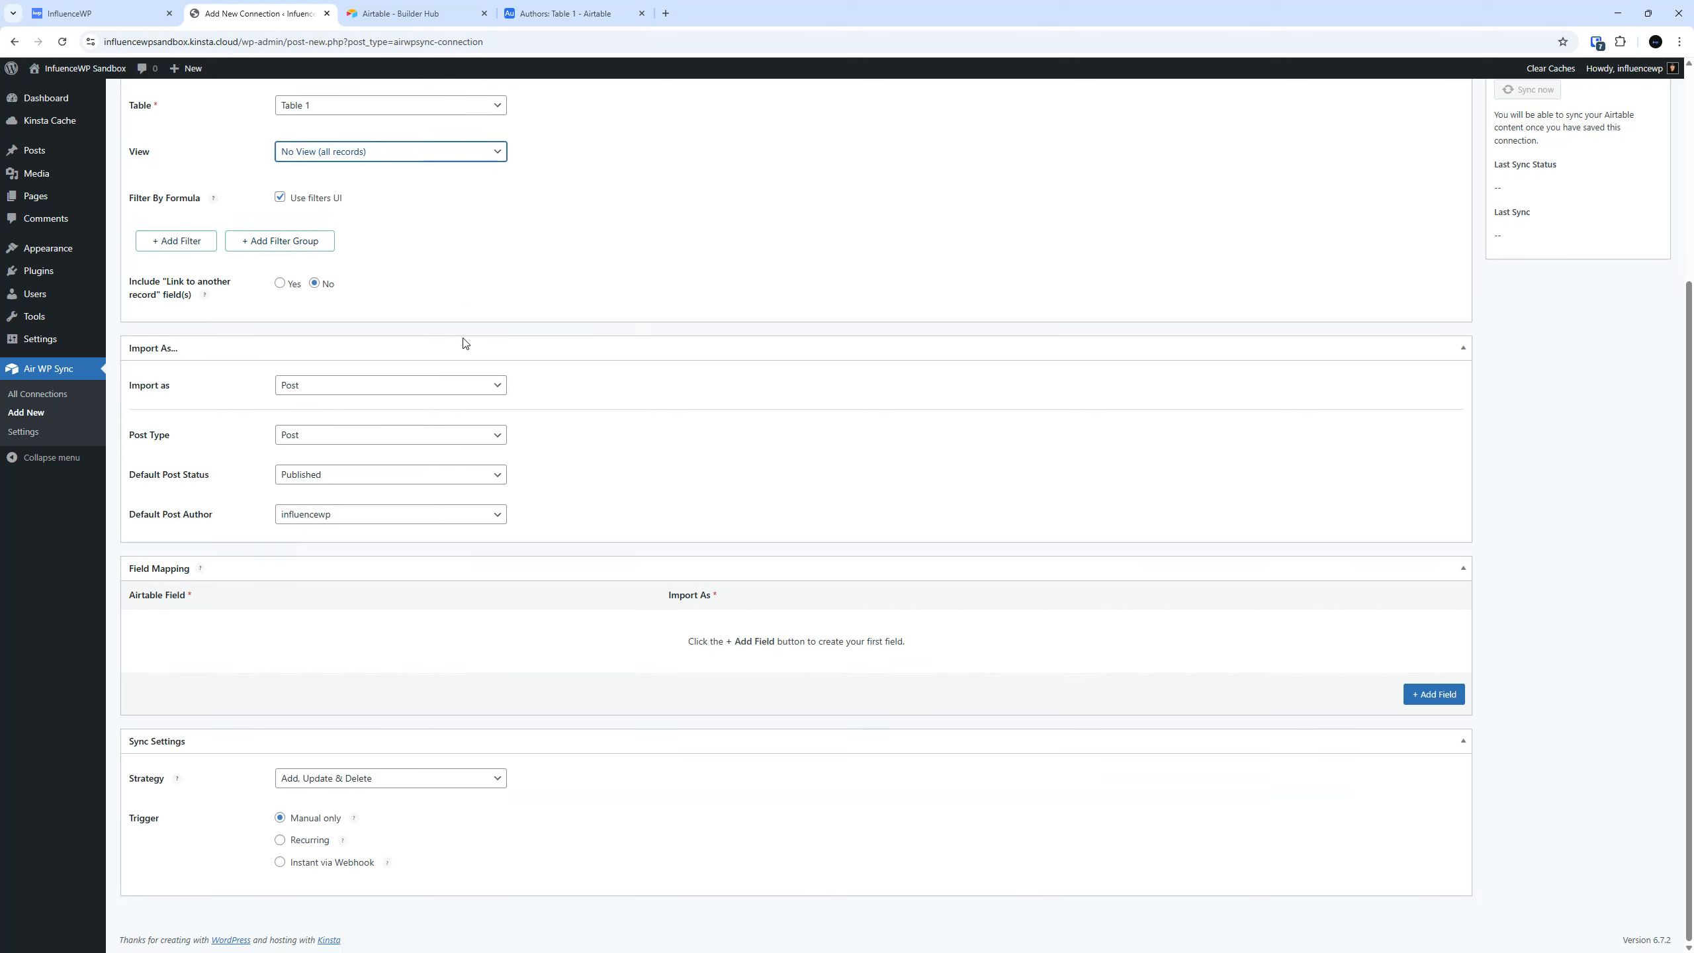
left_click(328, 387)
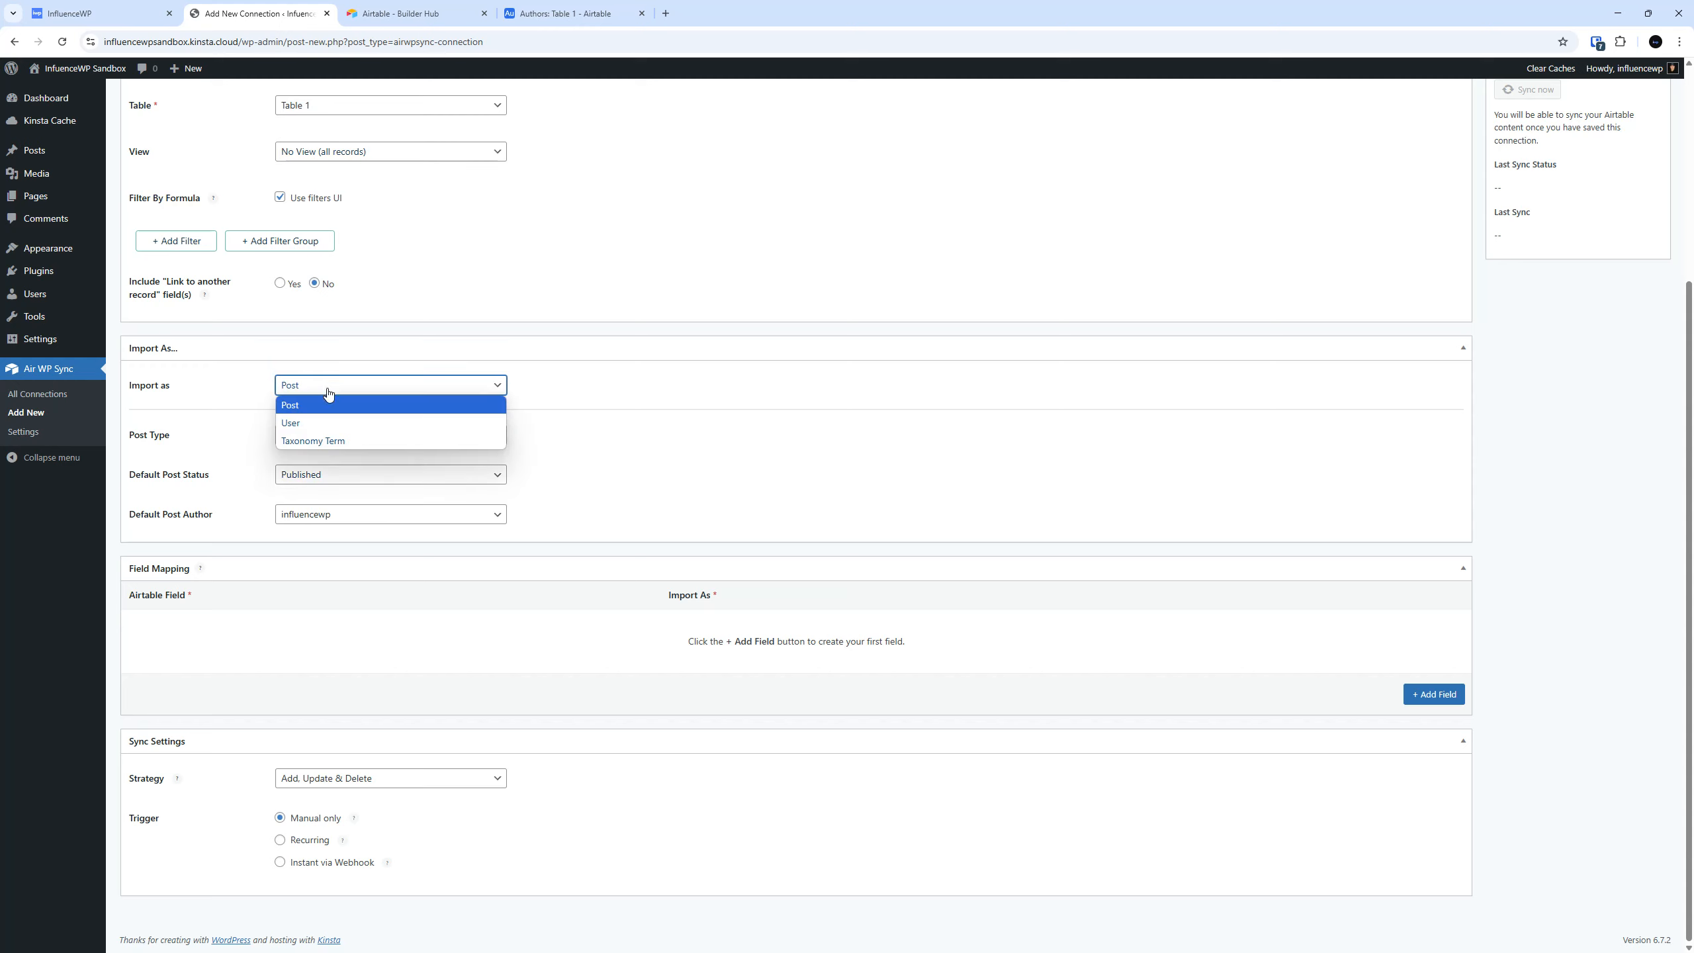
left_click(324, 419)
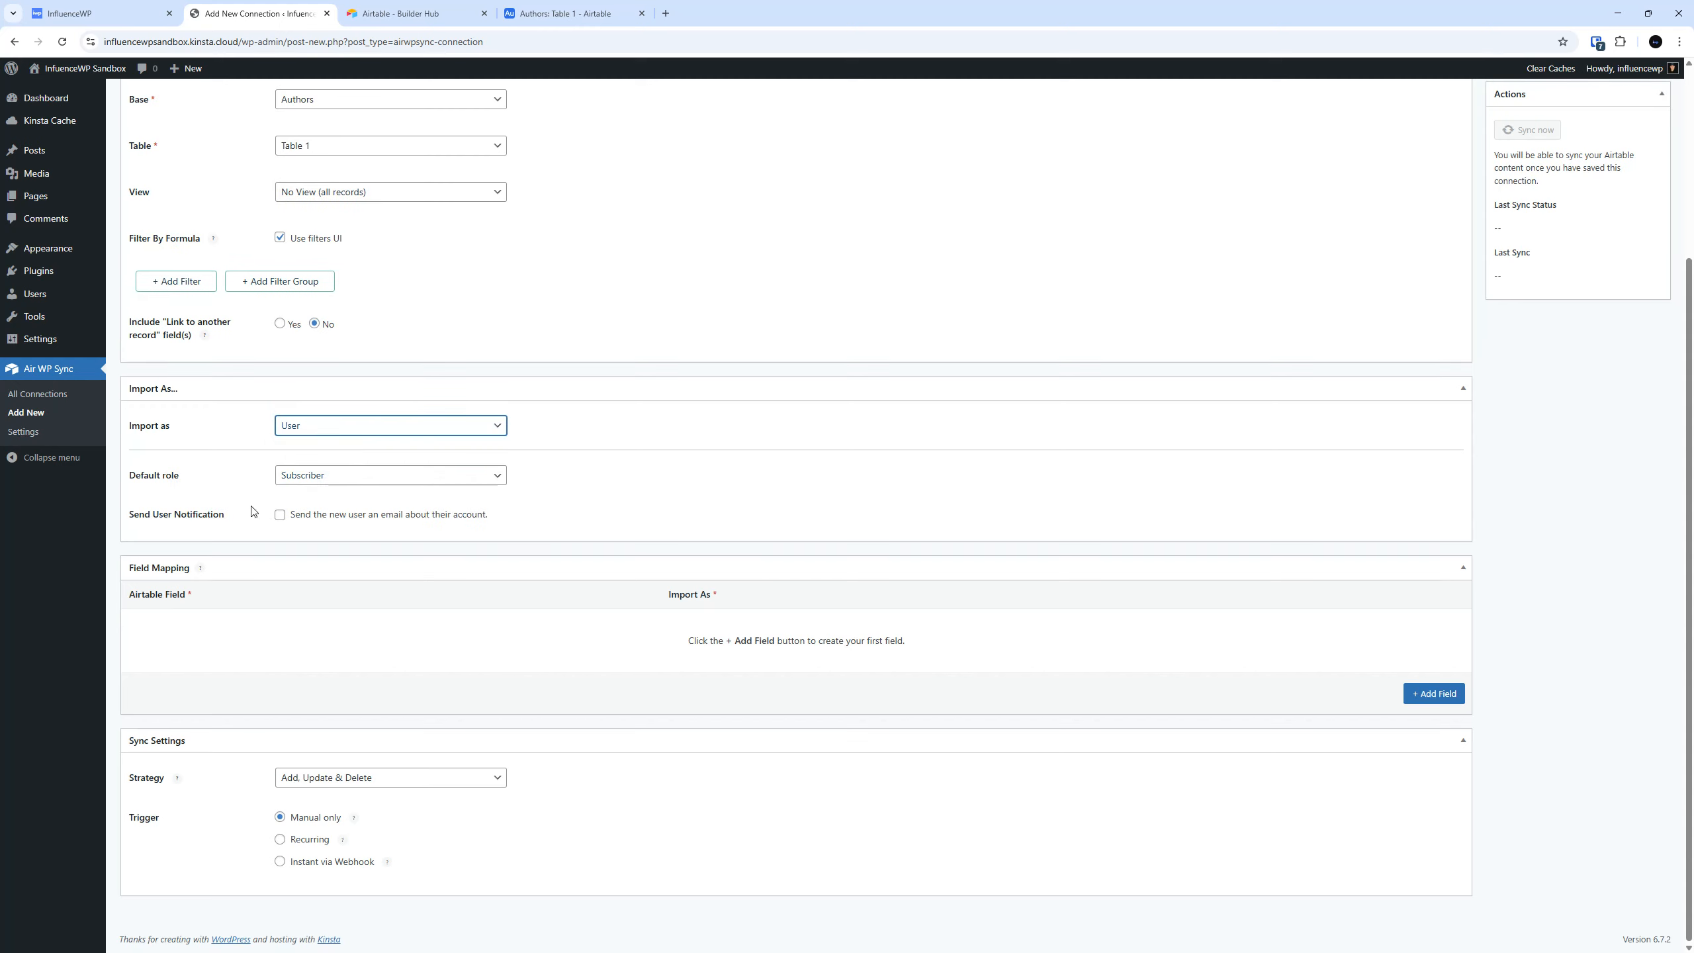
left_click(324, 476)
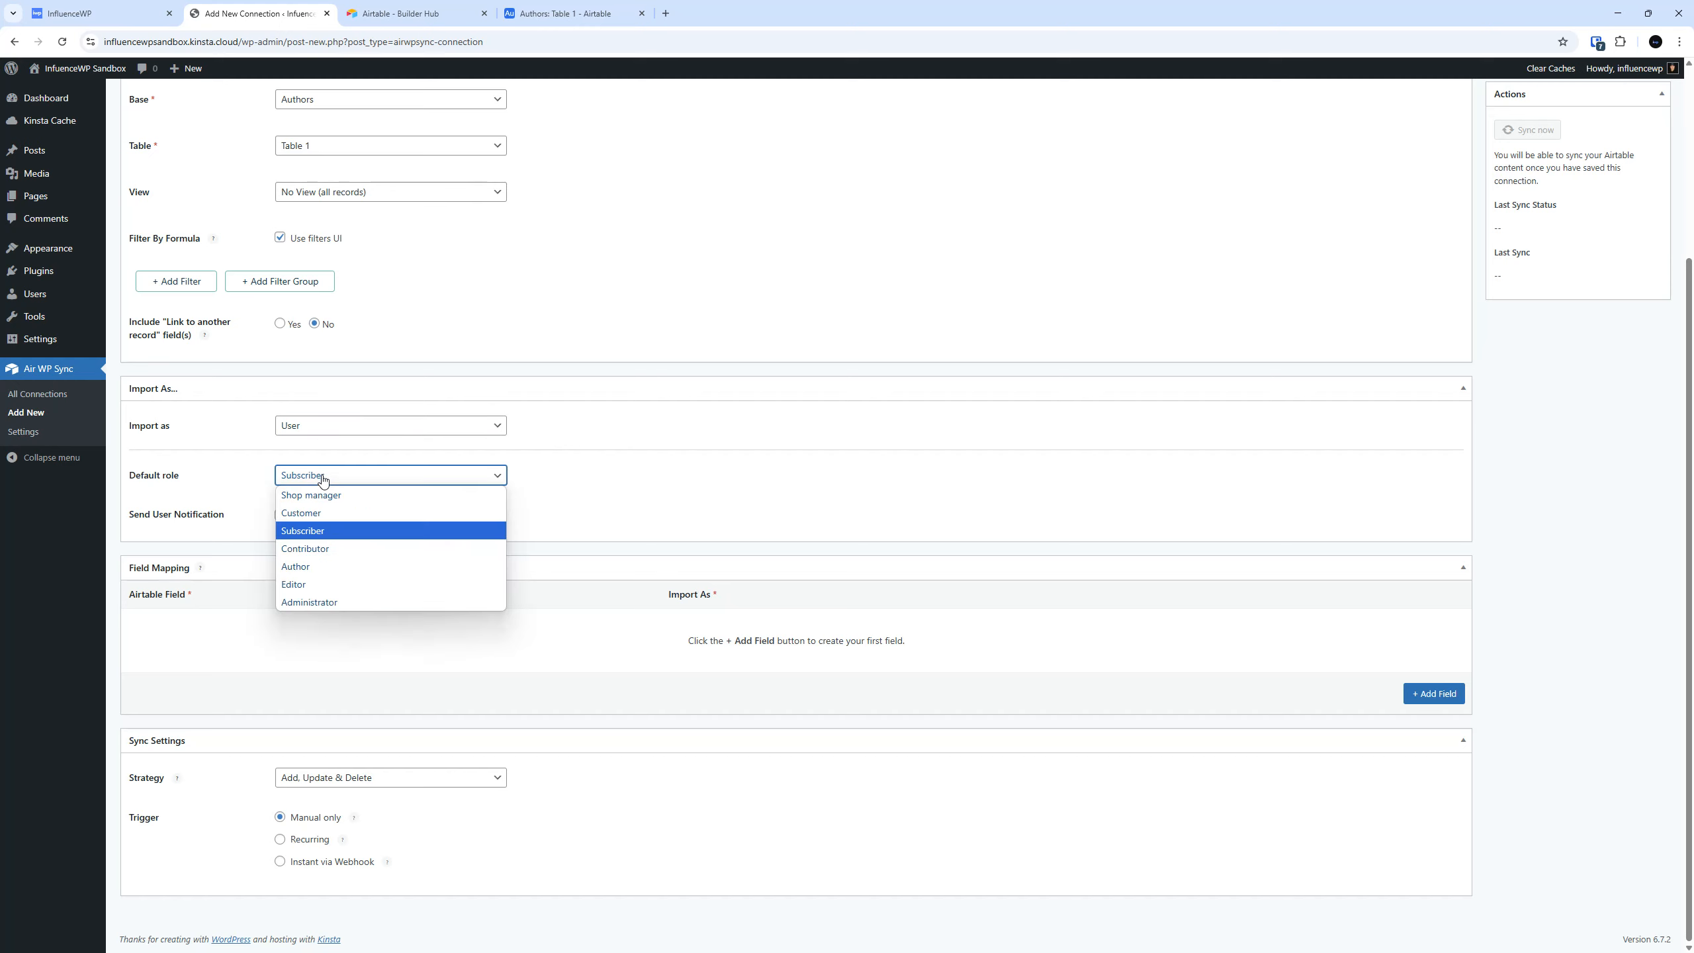
left_click(329, 567)
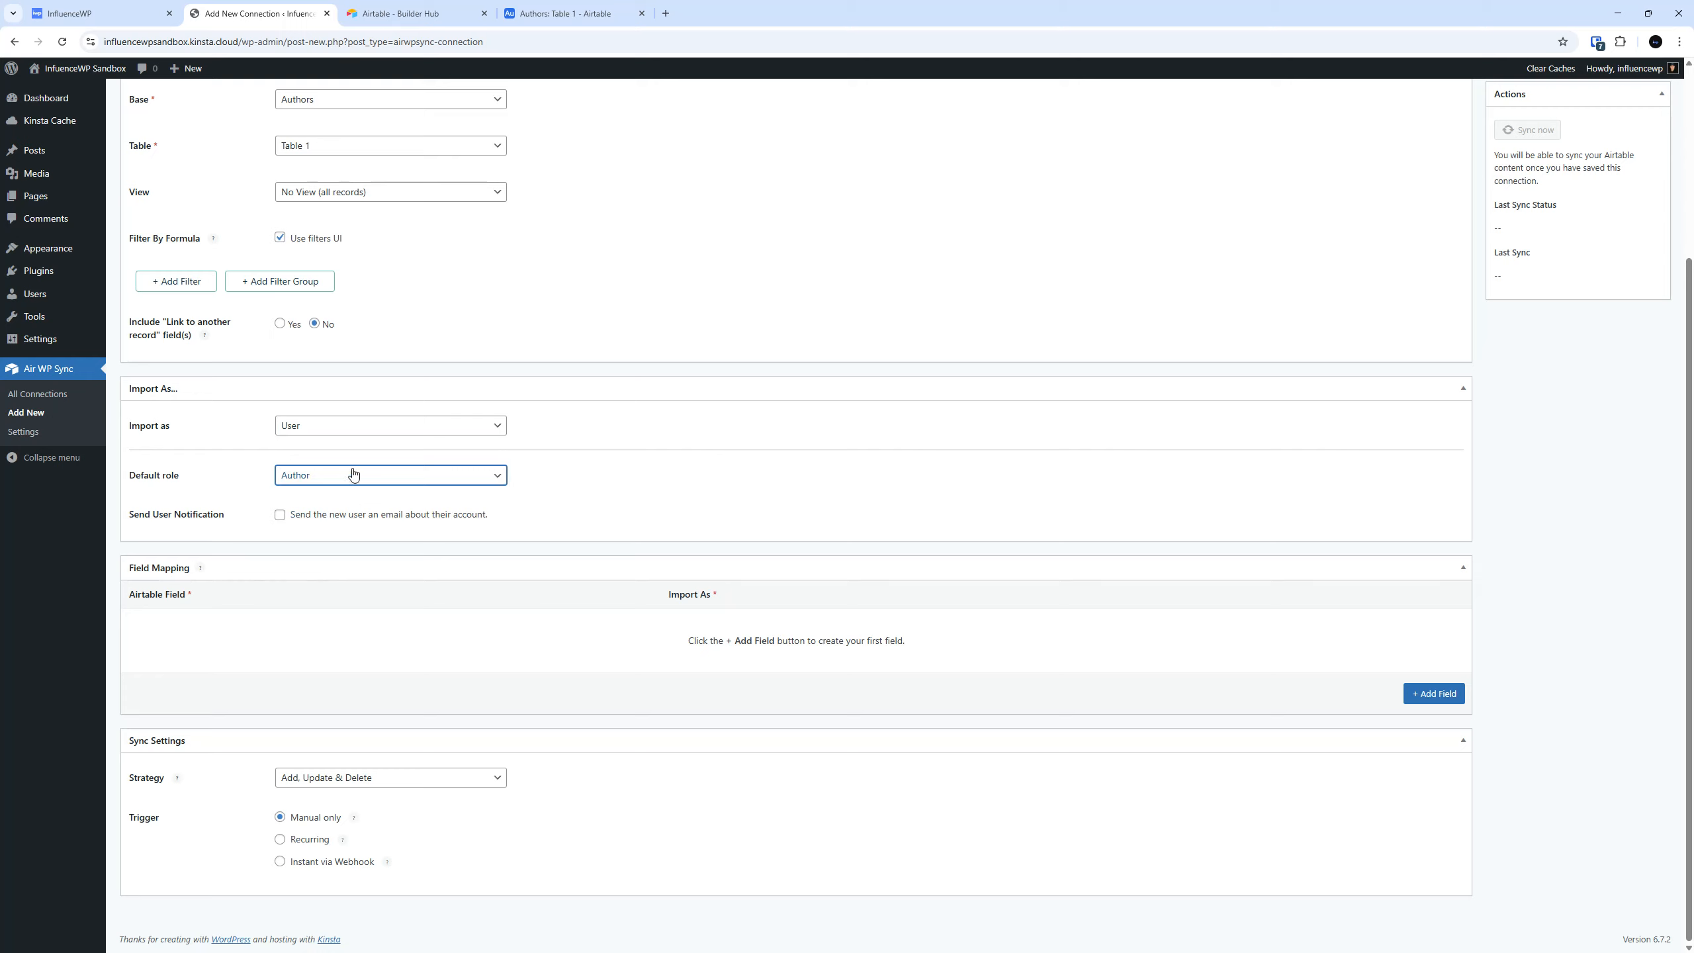
Compare the Role column in the Airtable Authors table with the connection's Default role options.
left_click(567, 14)
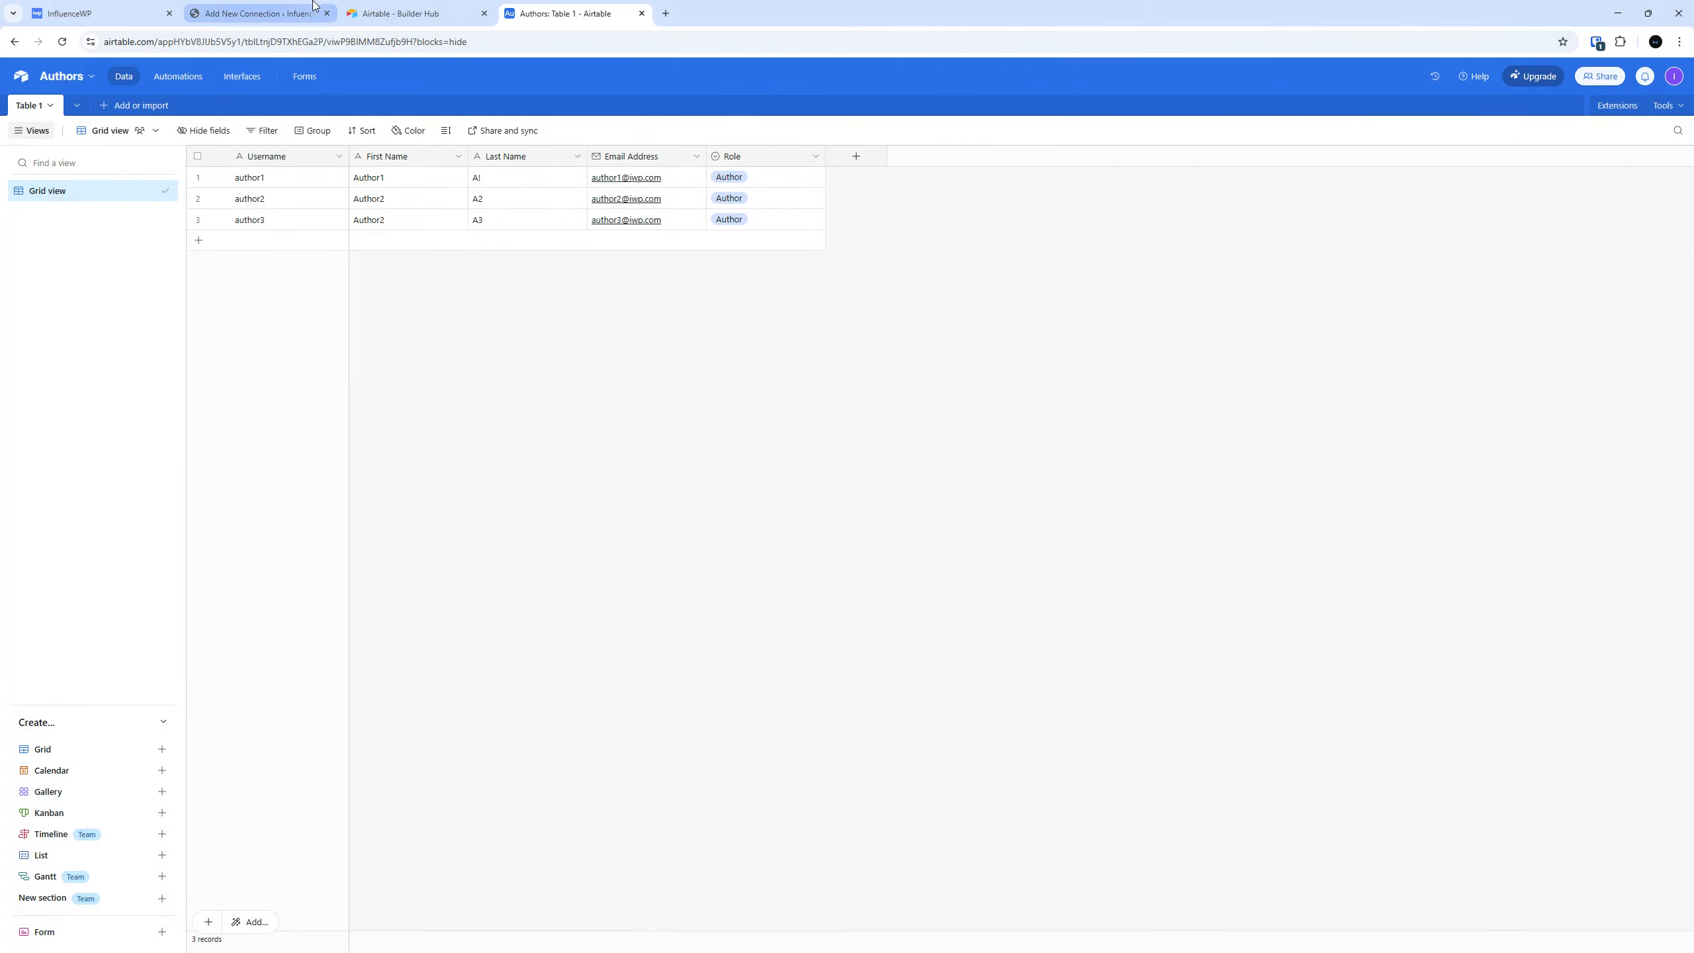
left_click(260, 14)
left_click(415, 483)
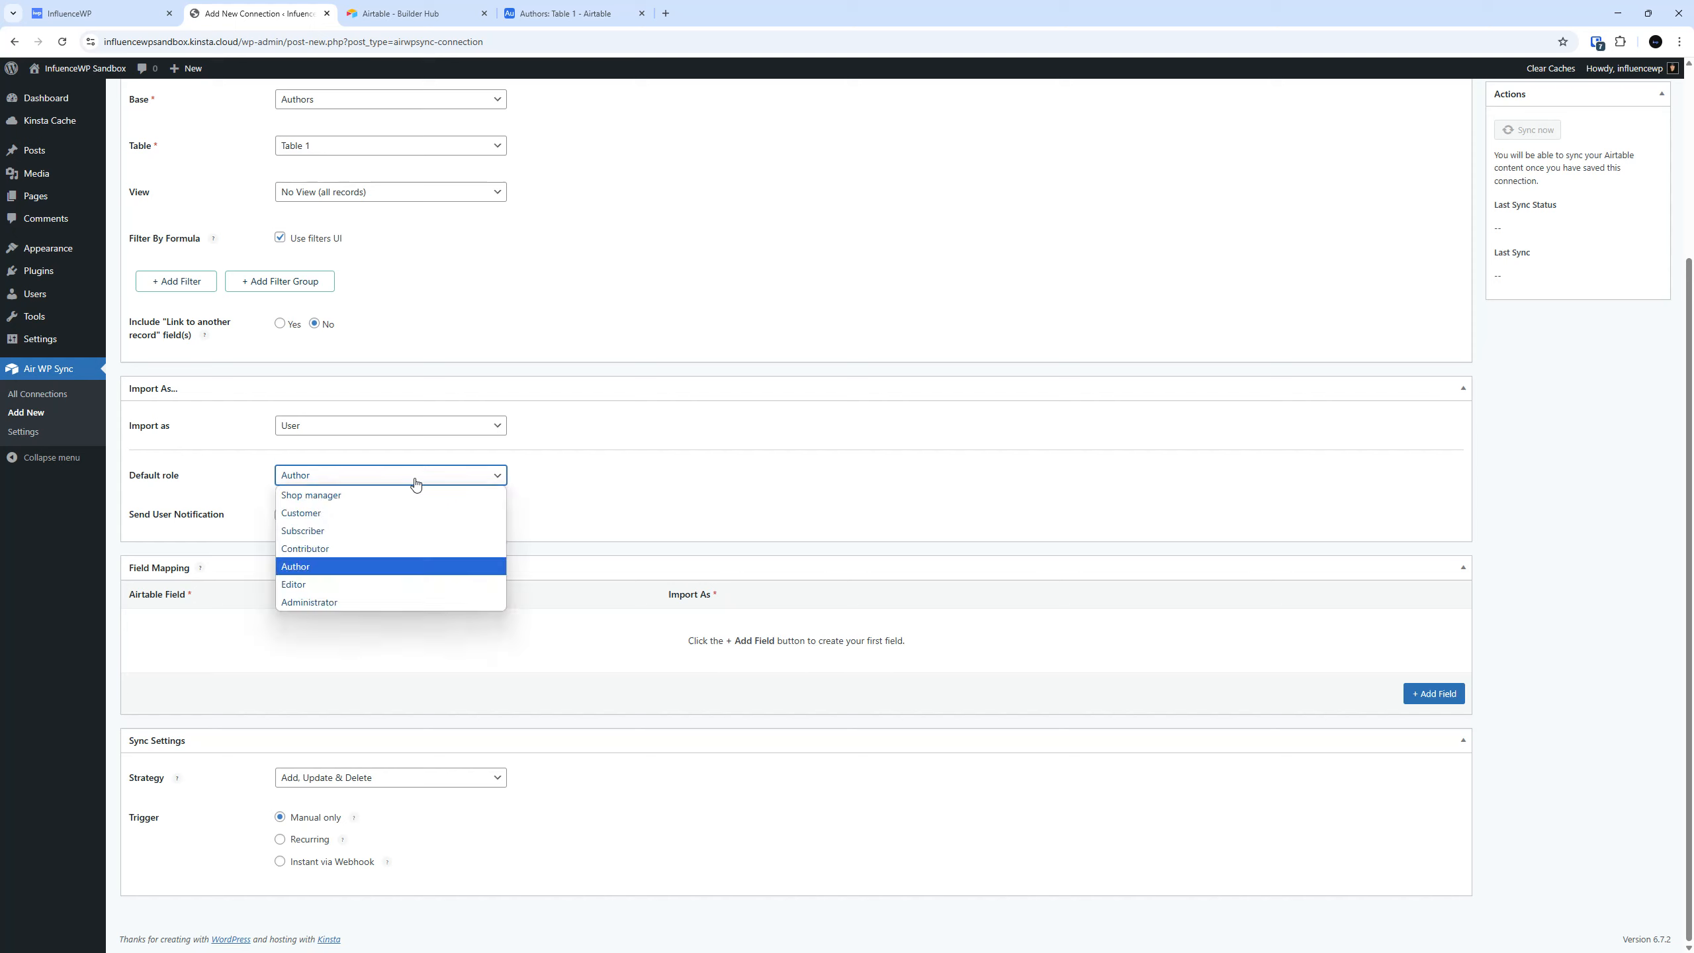
left_click(416, 483)
left_click(416, 484)
left_click(415, 483)
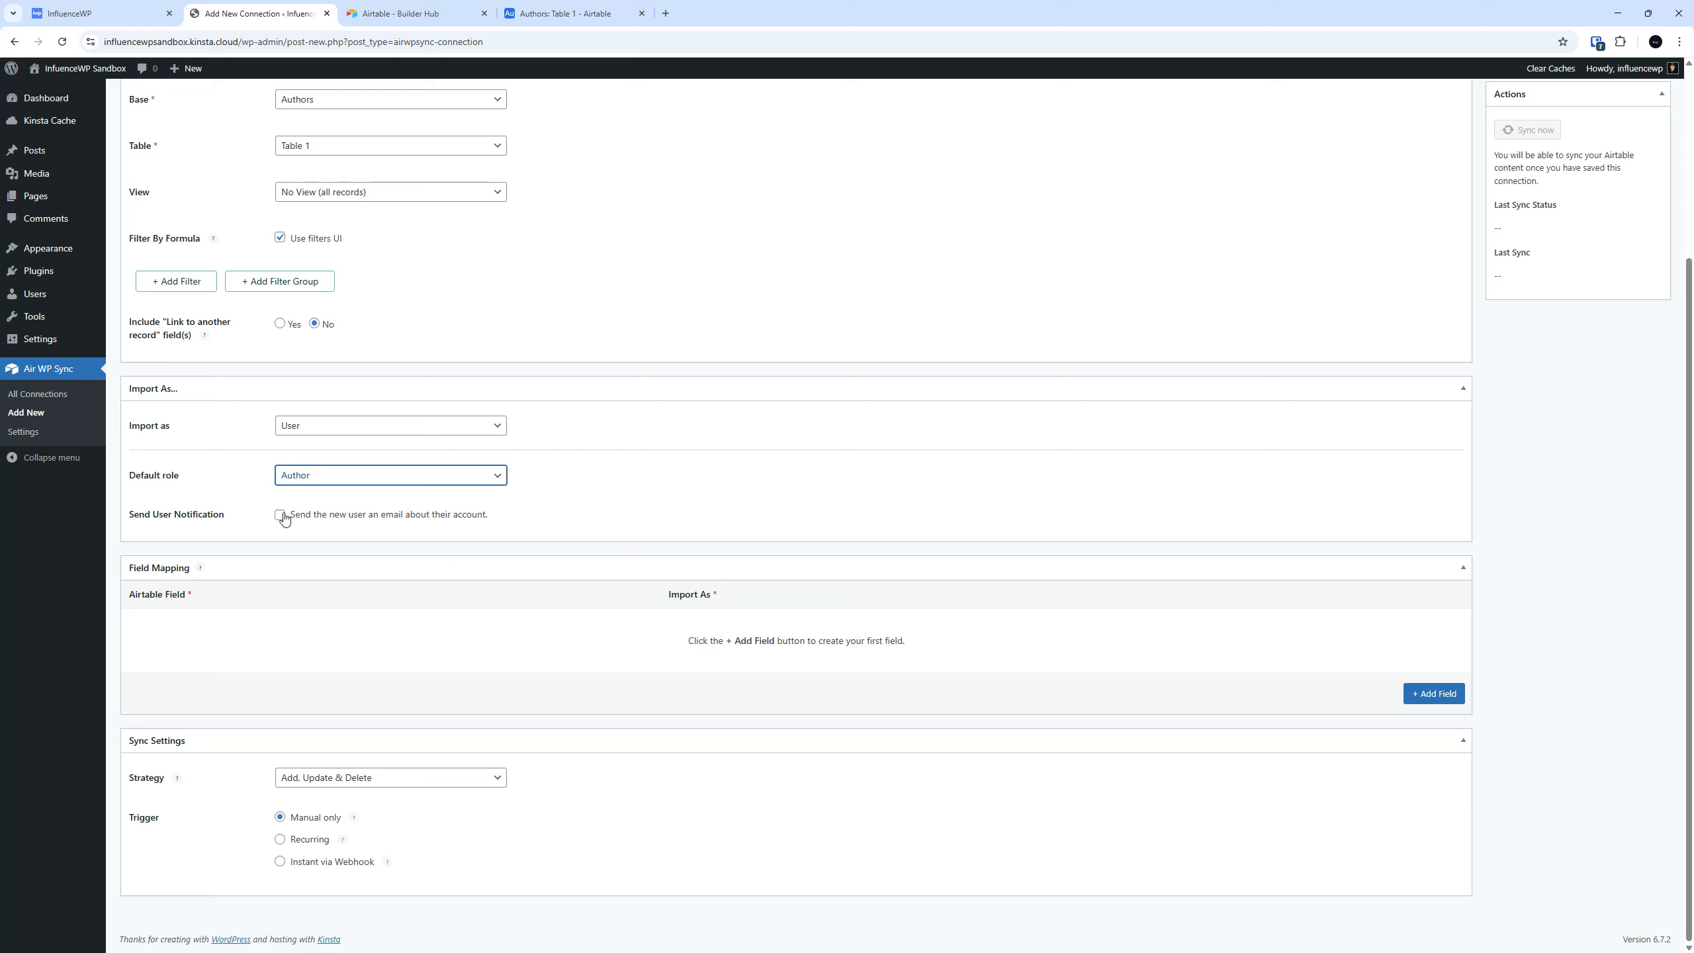
Check the email addresses in the Airtable Authors table and enable the connection's account email for new users.
left_click(574, 14)
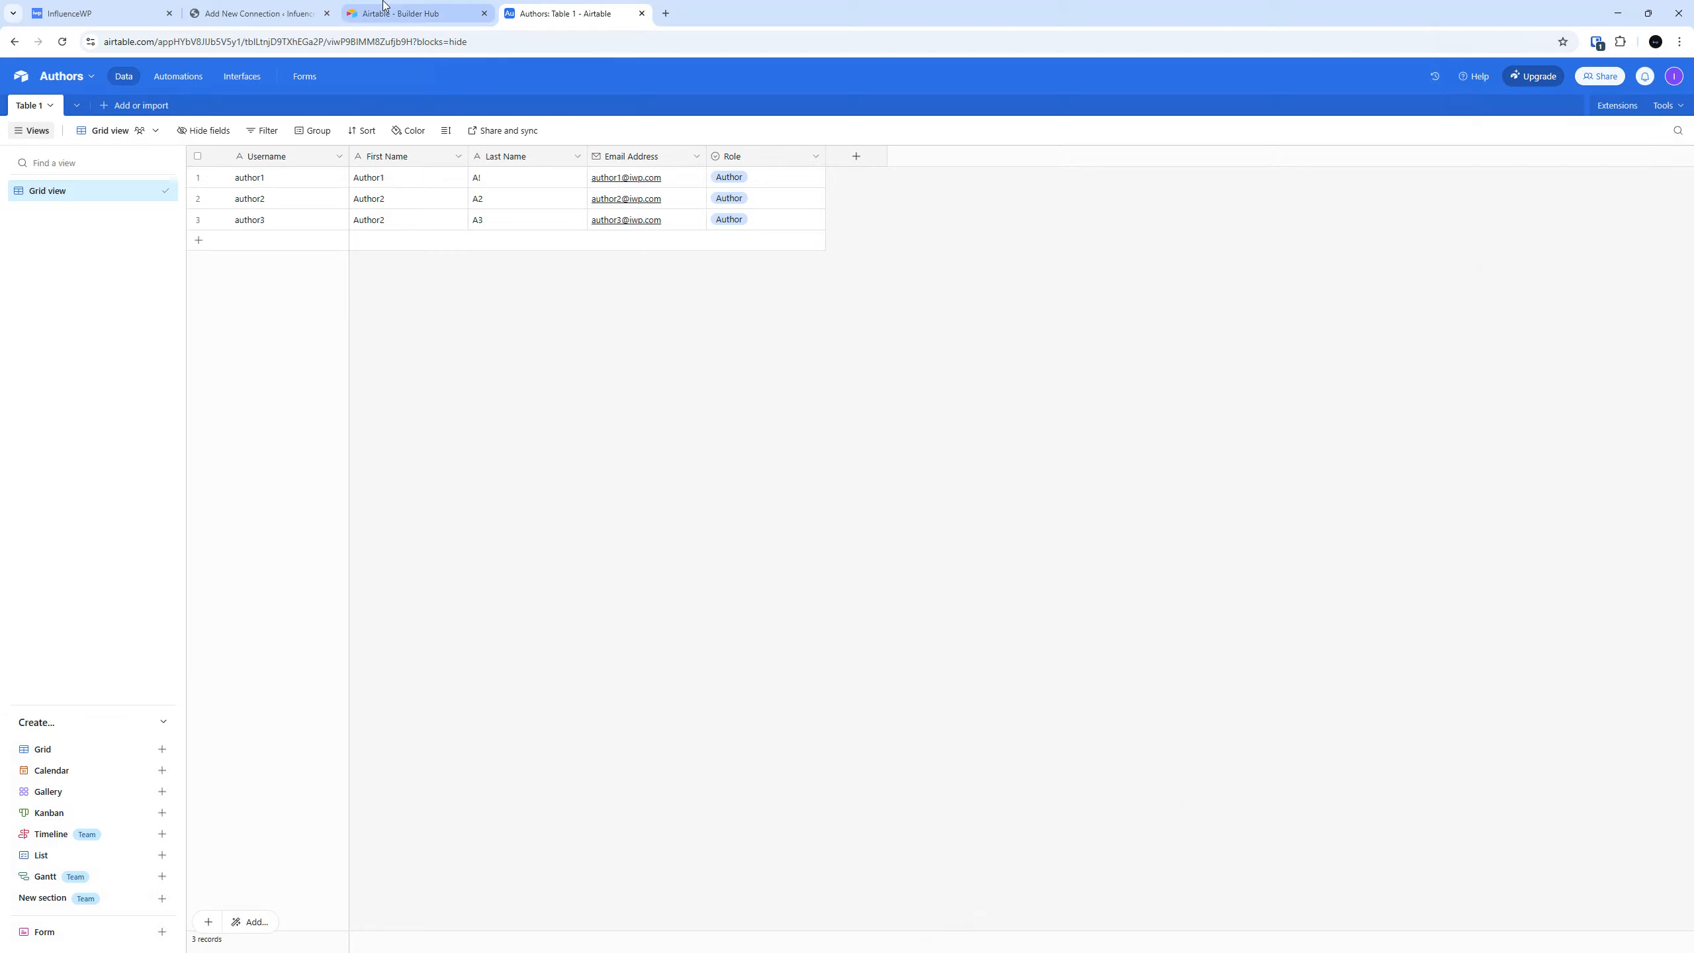
left_click(260, 13)
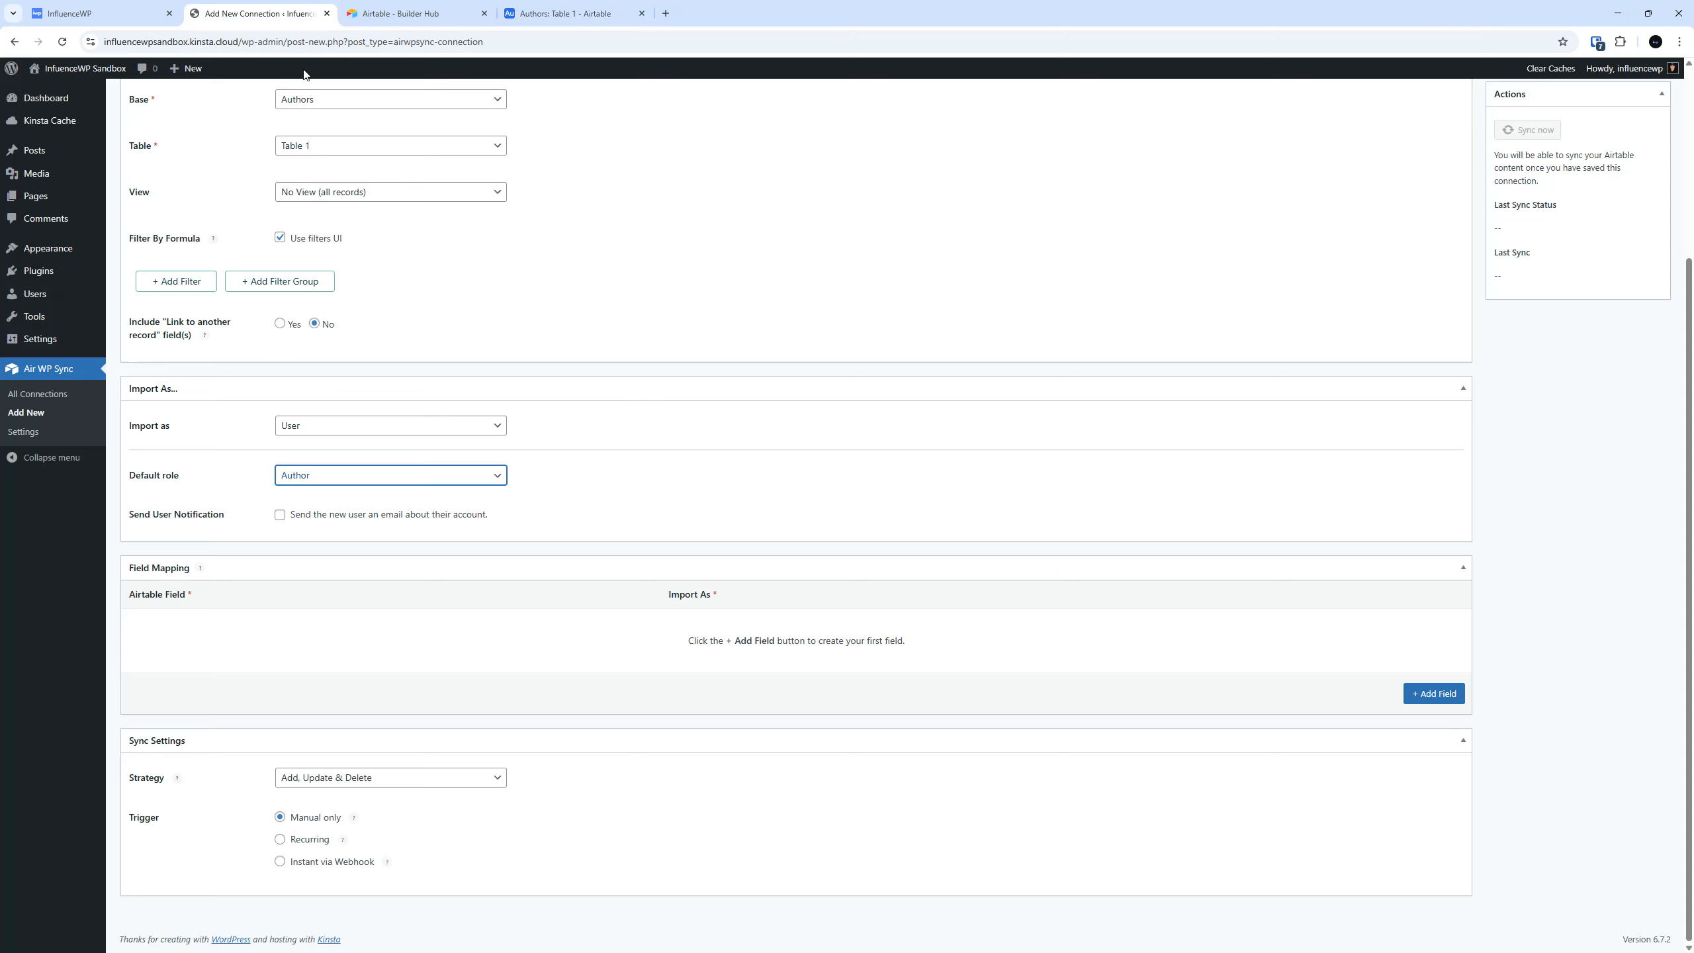
left_click(281, 515)
left_click(413, 13)
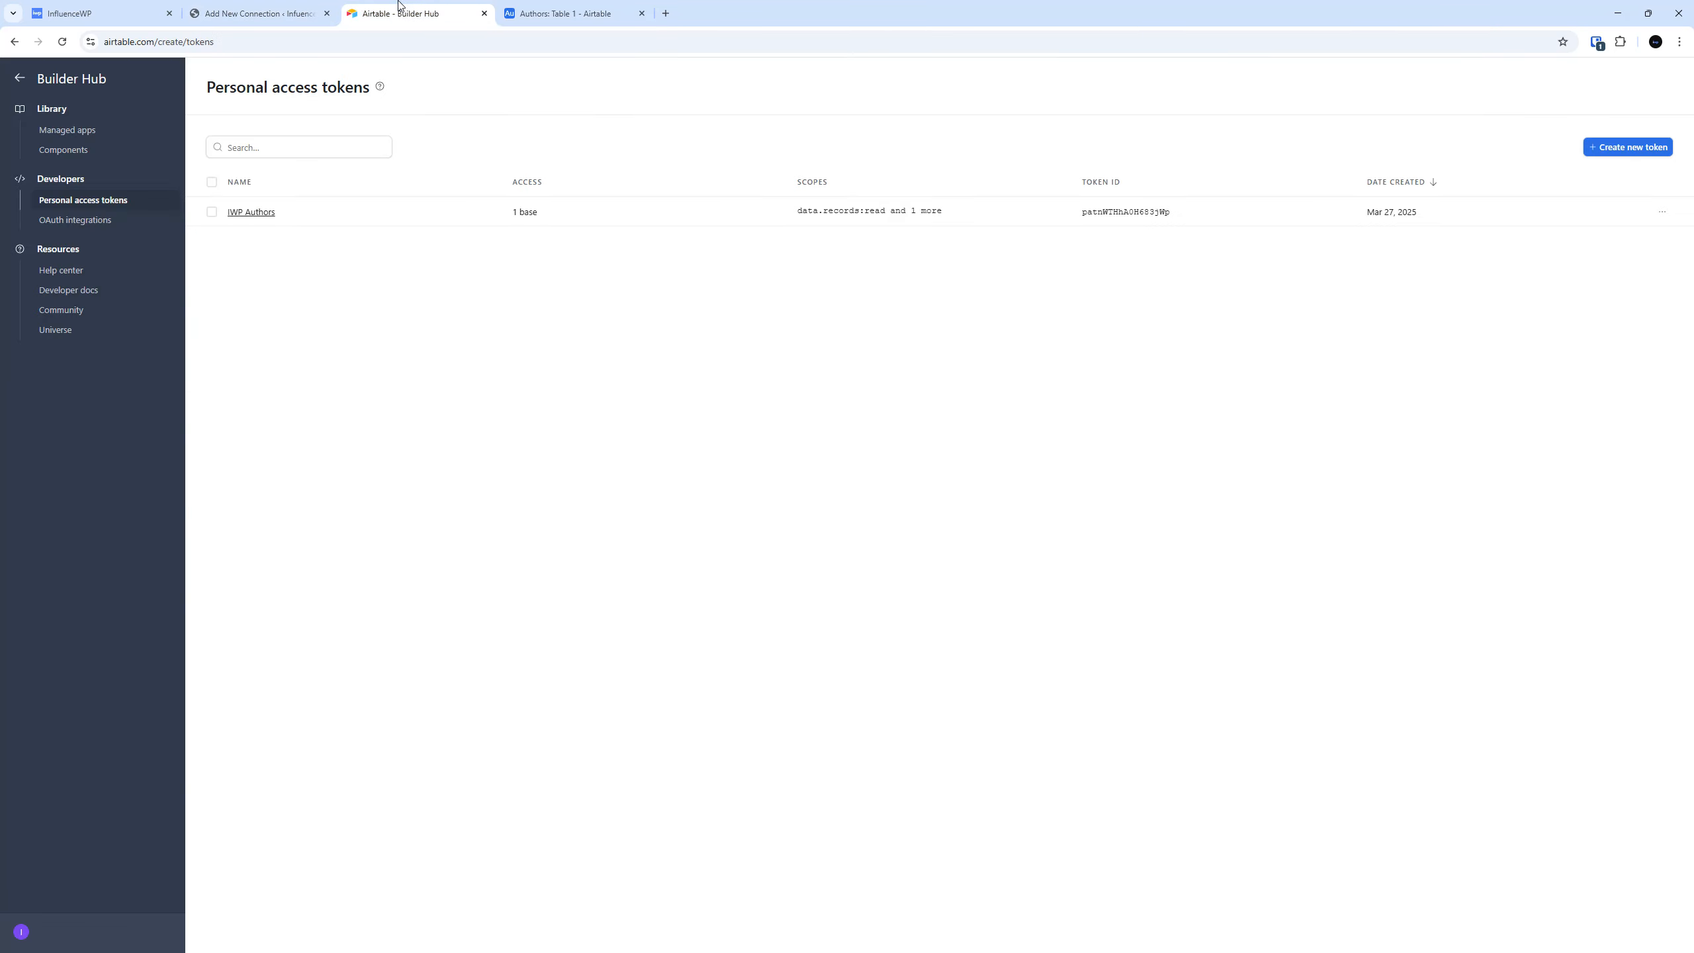
Replace the email address of the author1 record in the Airtable Authors table with the site's contact email.
left_click(567, 14)
left_click(684, 178)
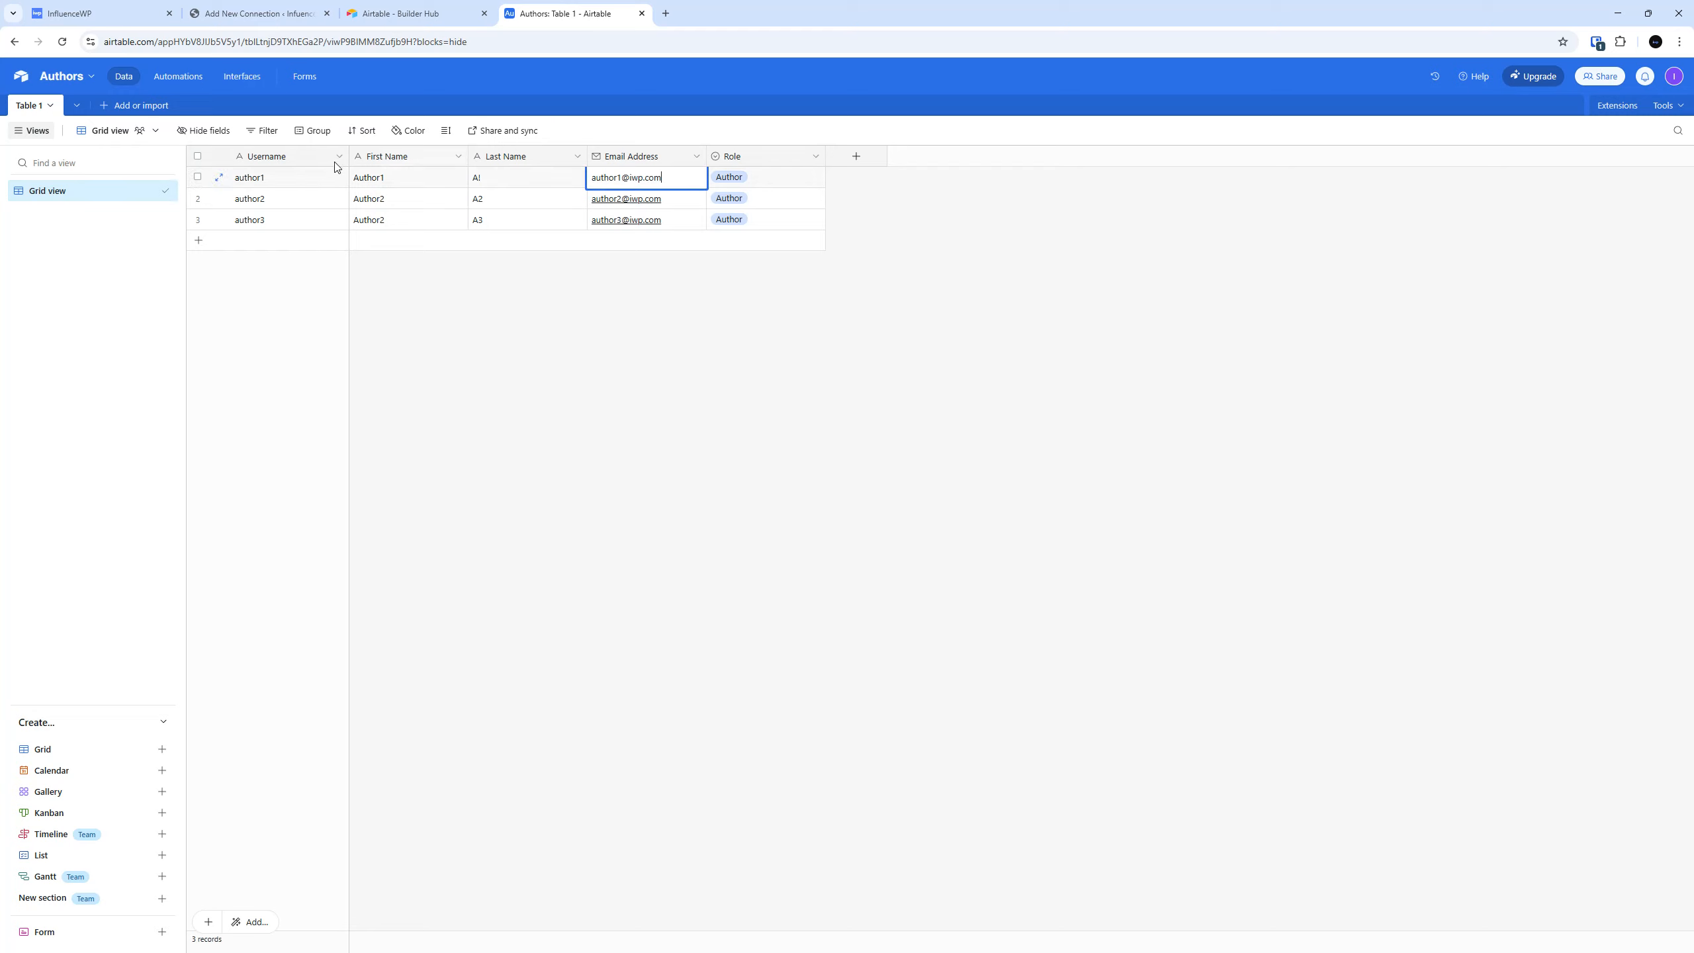
double_click(683, 178)
triple_click(682, 178)
left_click(696, 352)
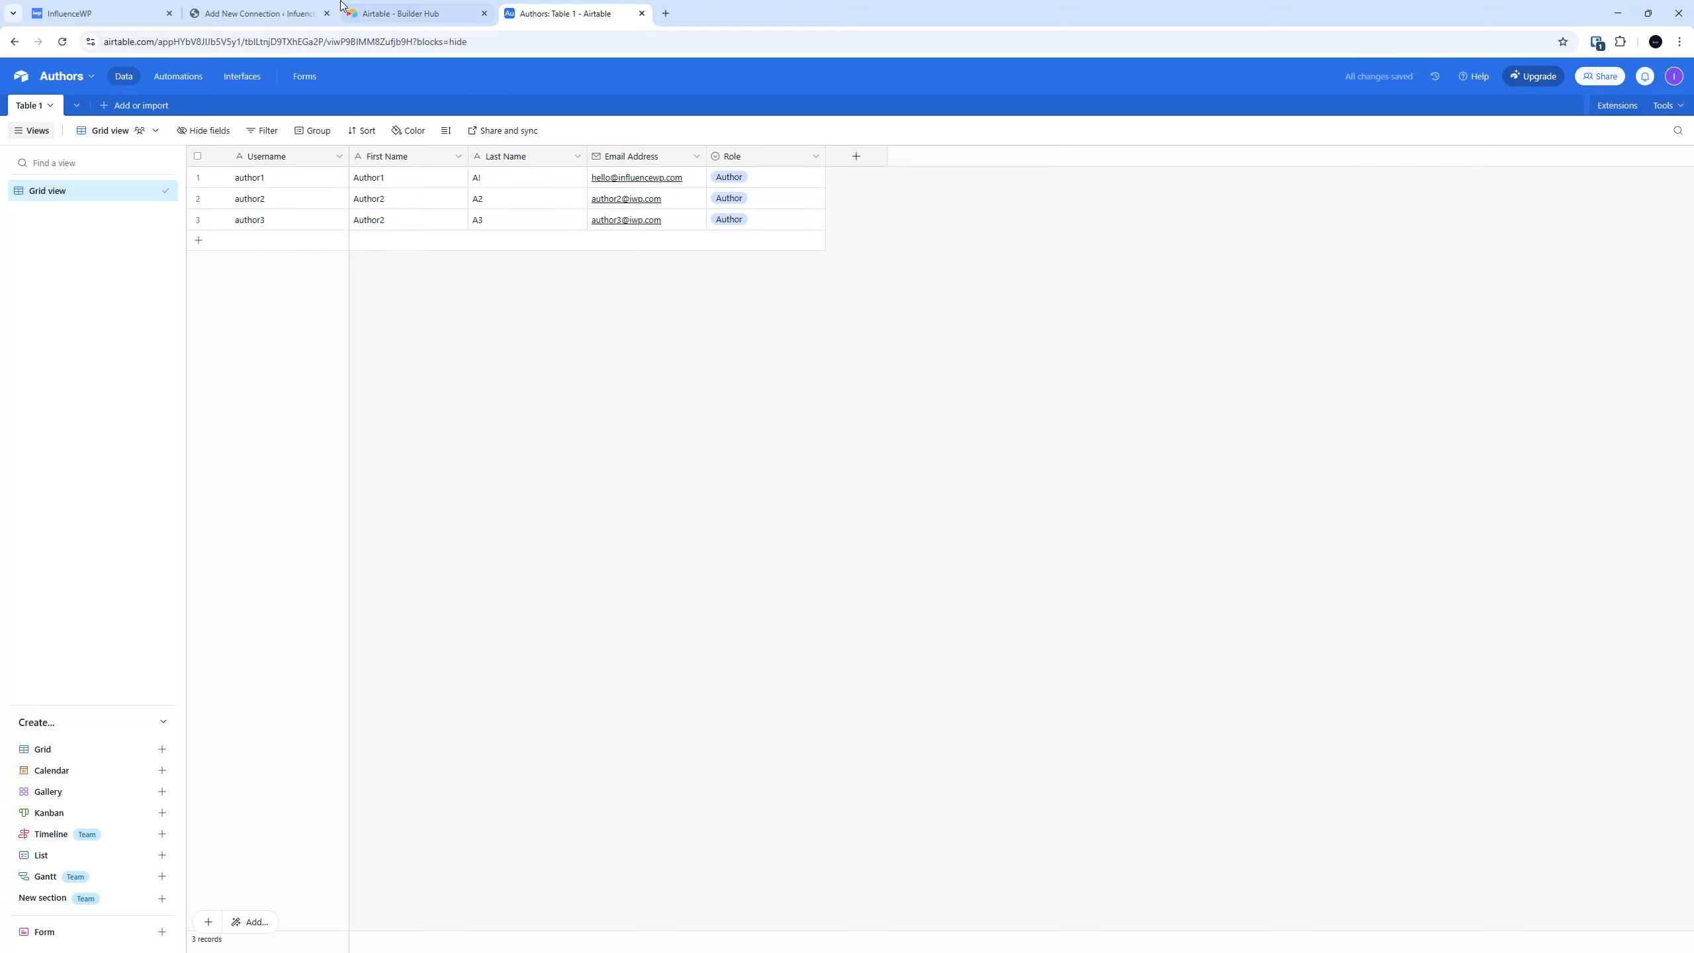
Open the WordPress Users list in a separate tab beside the connection and check the administrator's email address.
left_click(256, 7)
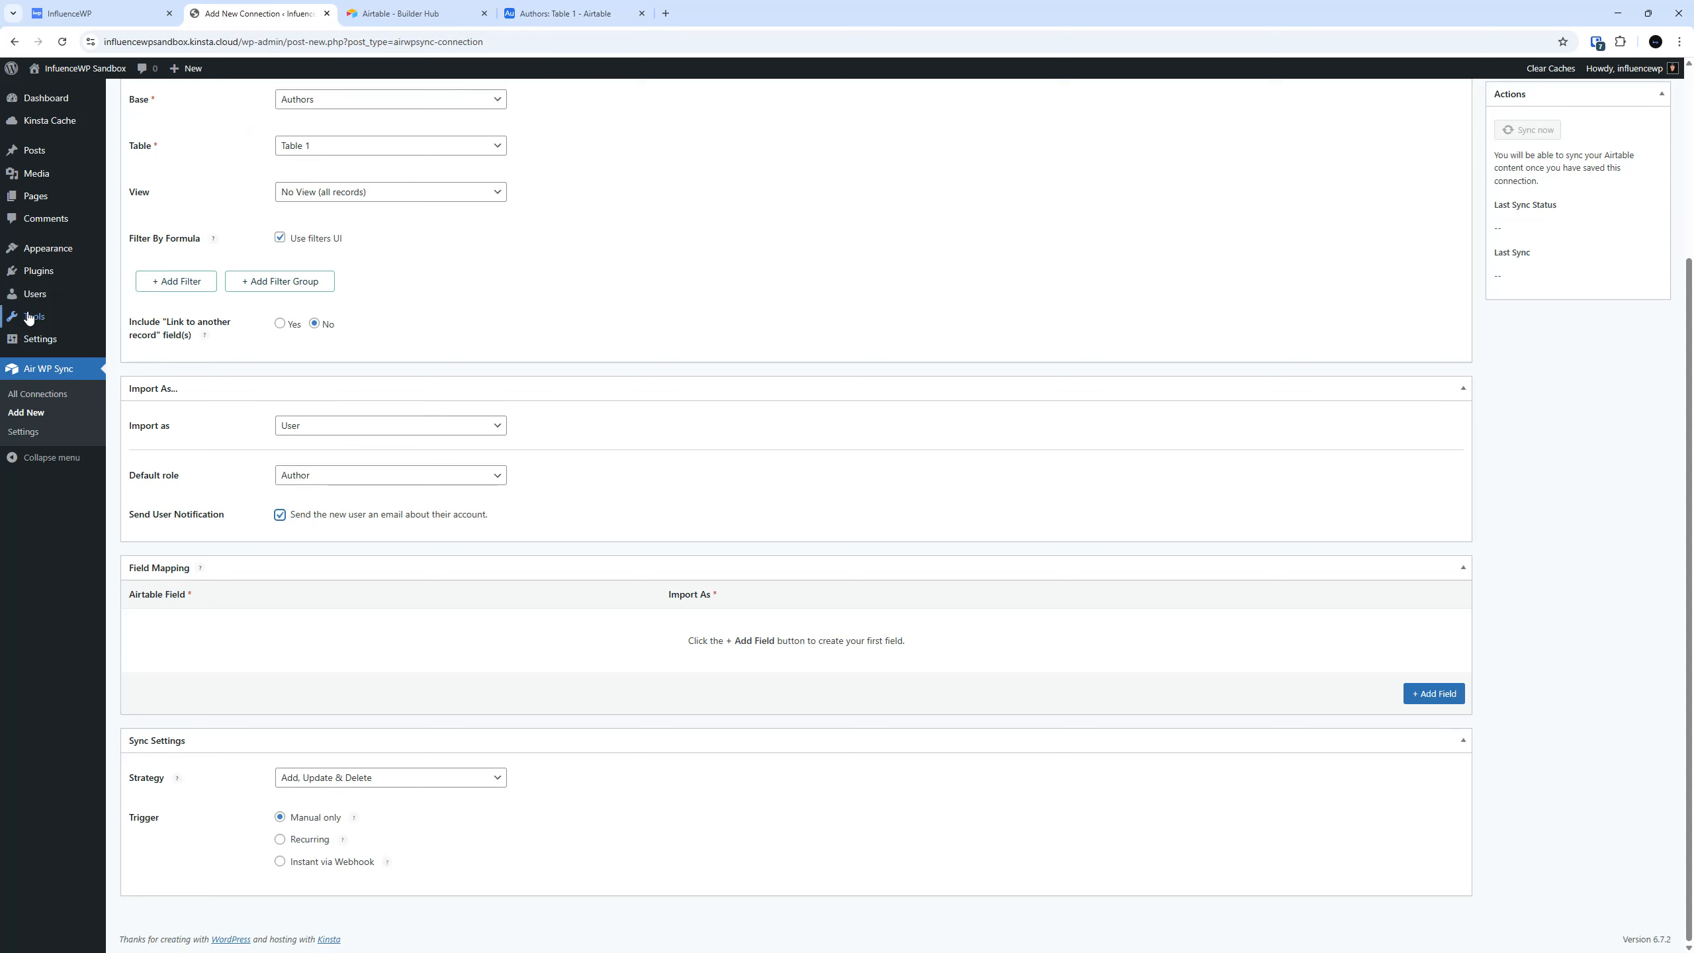
right_click(47, 295)
left_click(107, 307)
left_click(403, 12)
left_click_drag(404, 3, 247, 6)
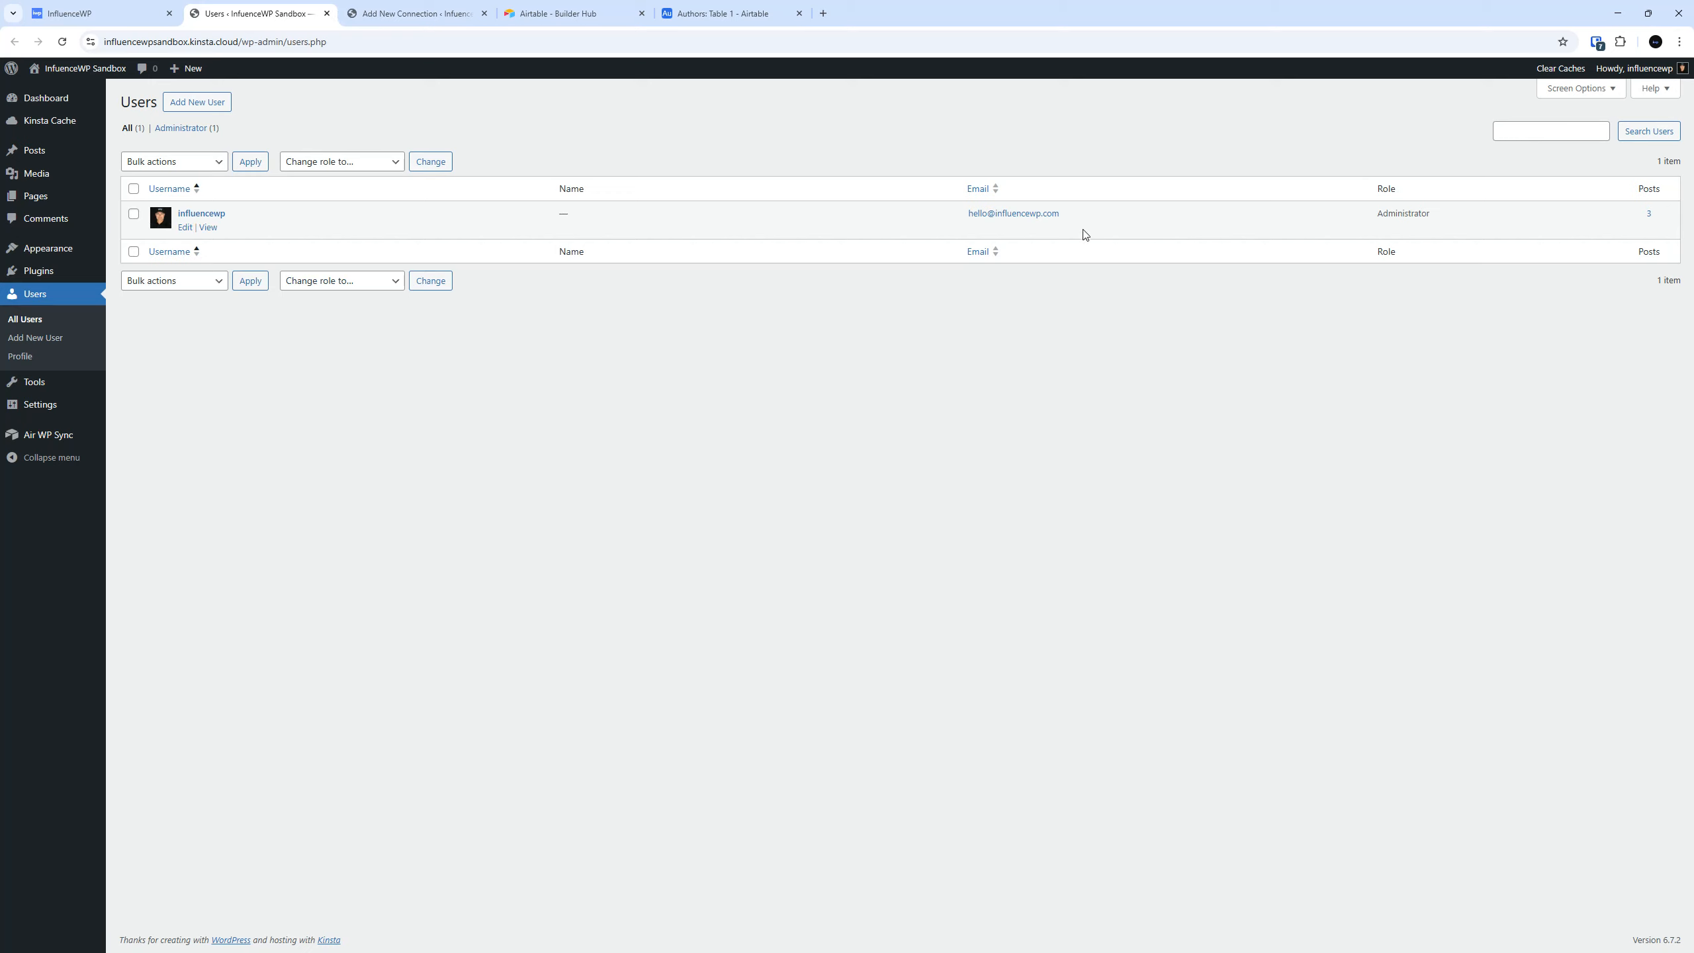
left_click_drag(1061, 215, 933, 211)
left_click(817, 364)
In the Airtable Authors table, replace author1's email with a copied address that differs from the WordPress administrator's.
left_click(764, 7)
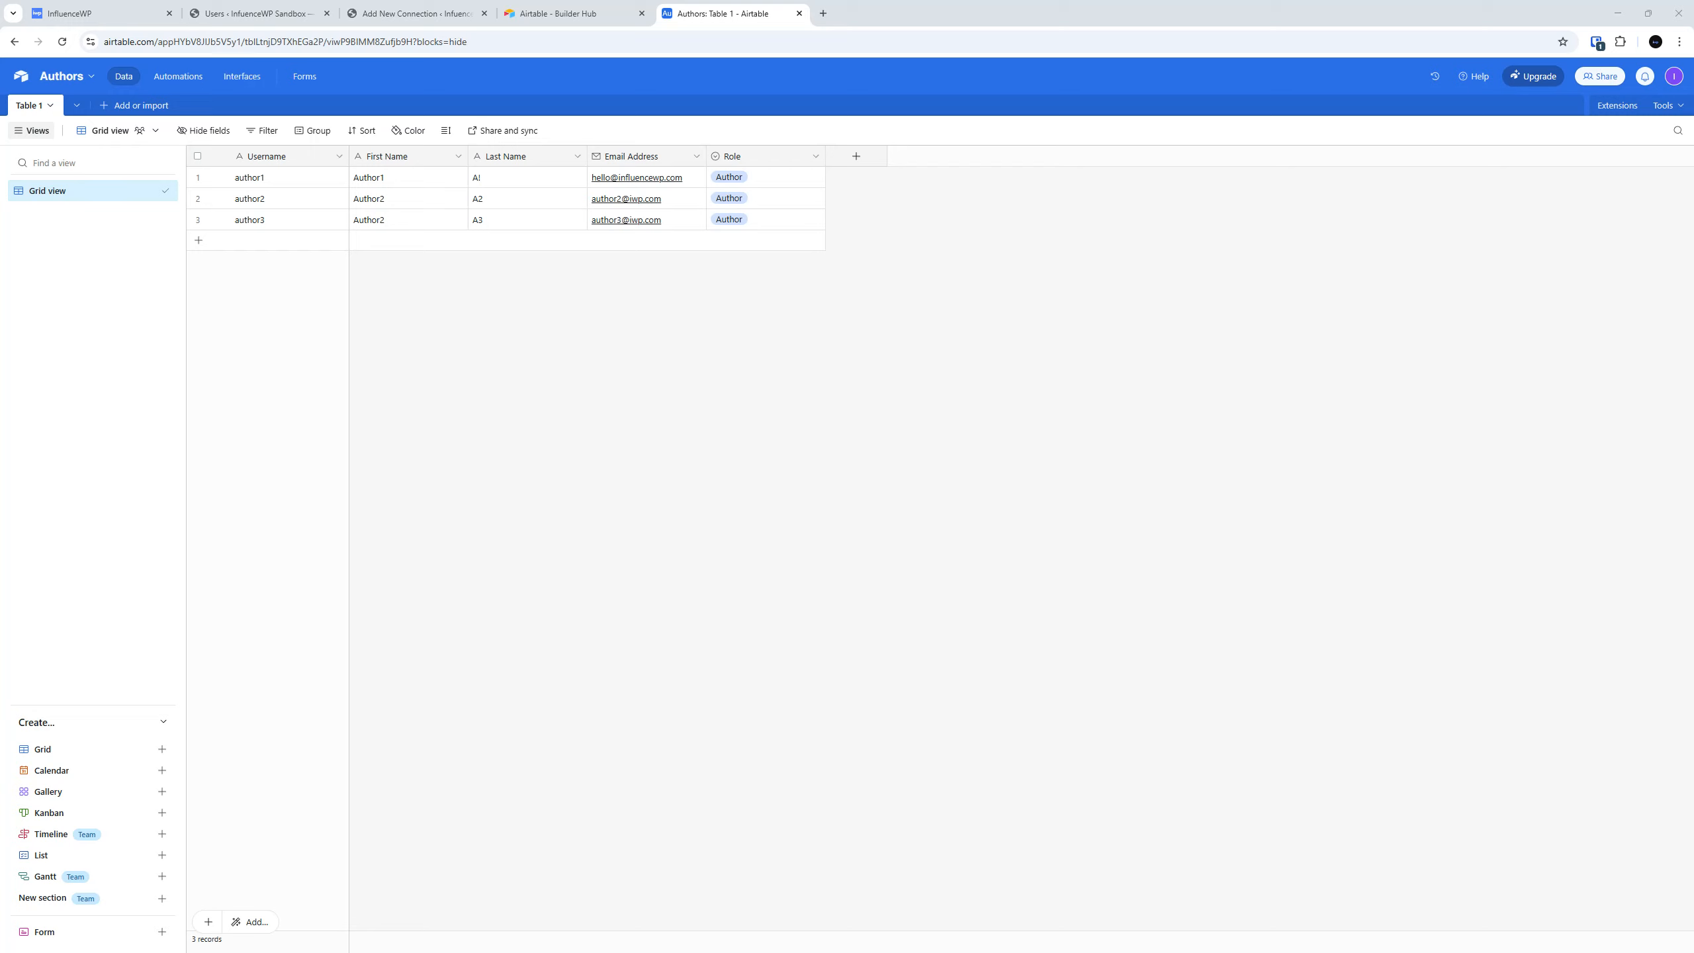
triple_click(690, 177)
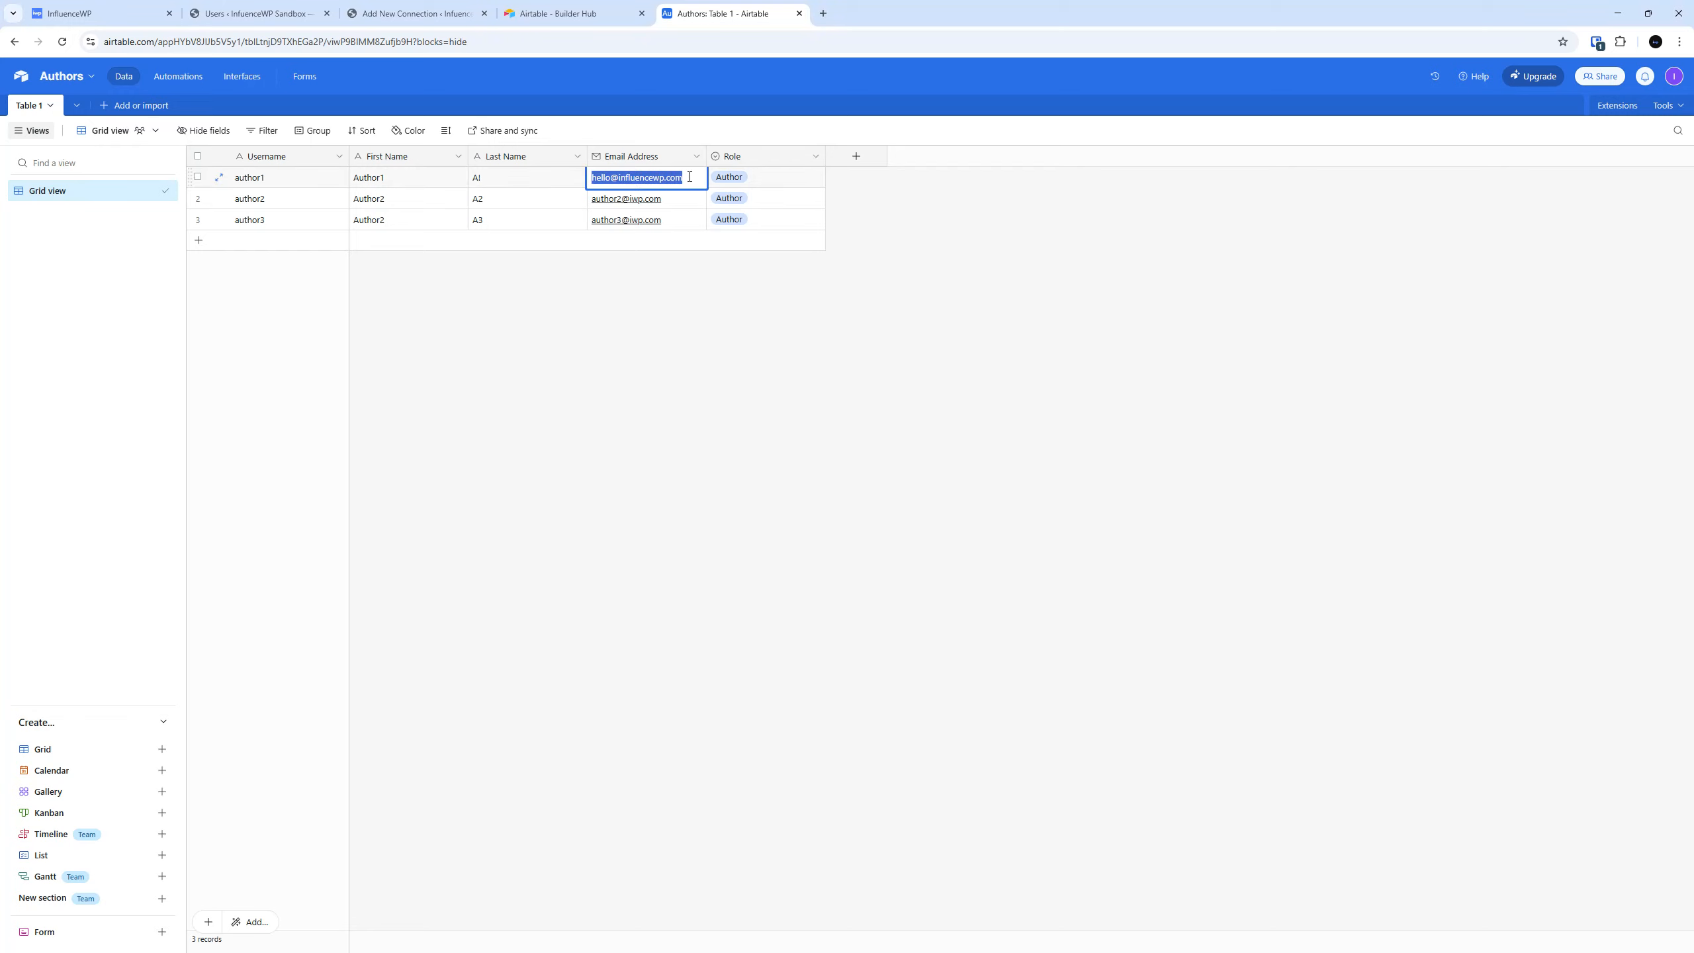
key("ctrl+v")
key("Return")
left_click(600, 10)
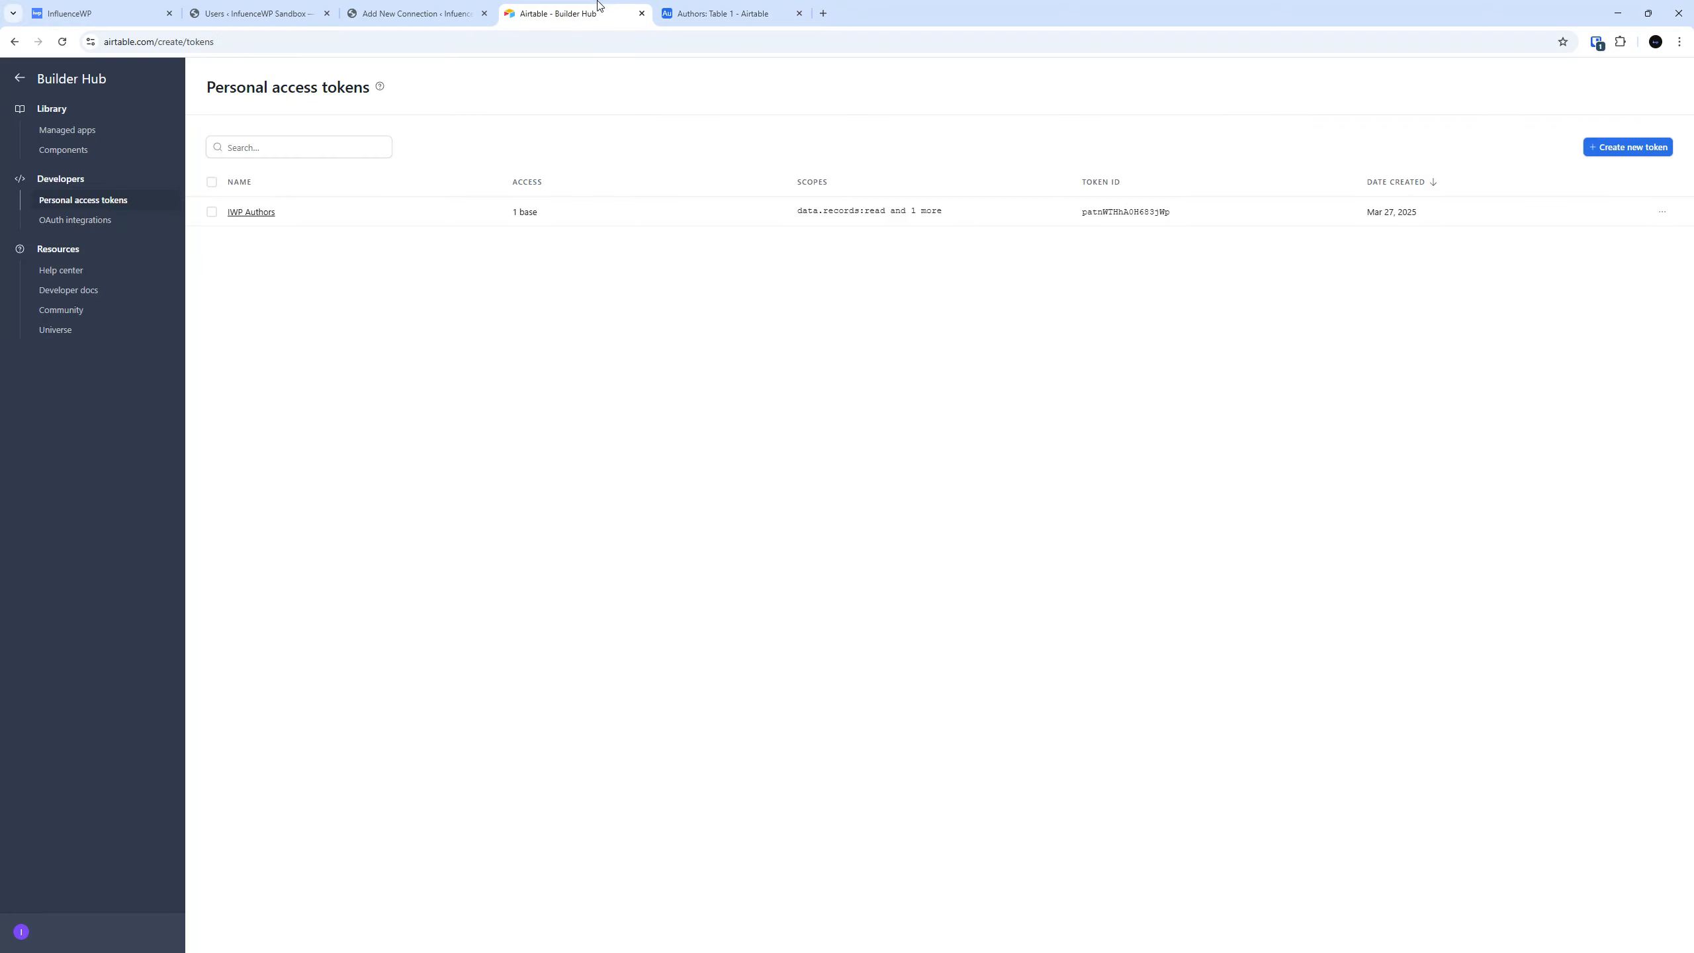
left_click(366, 5)
left_click(283, 12)
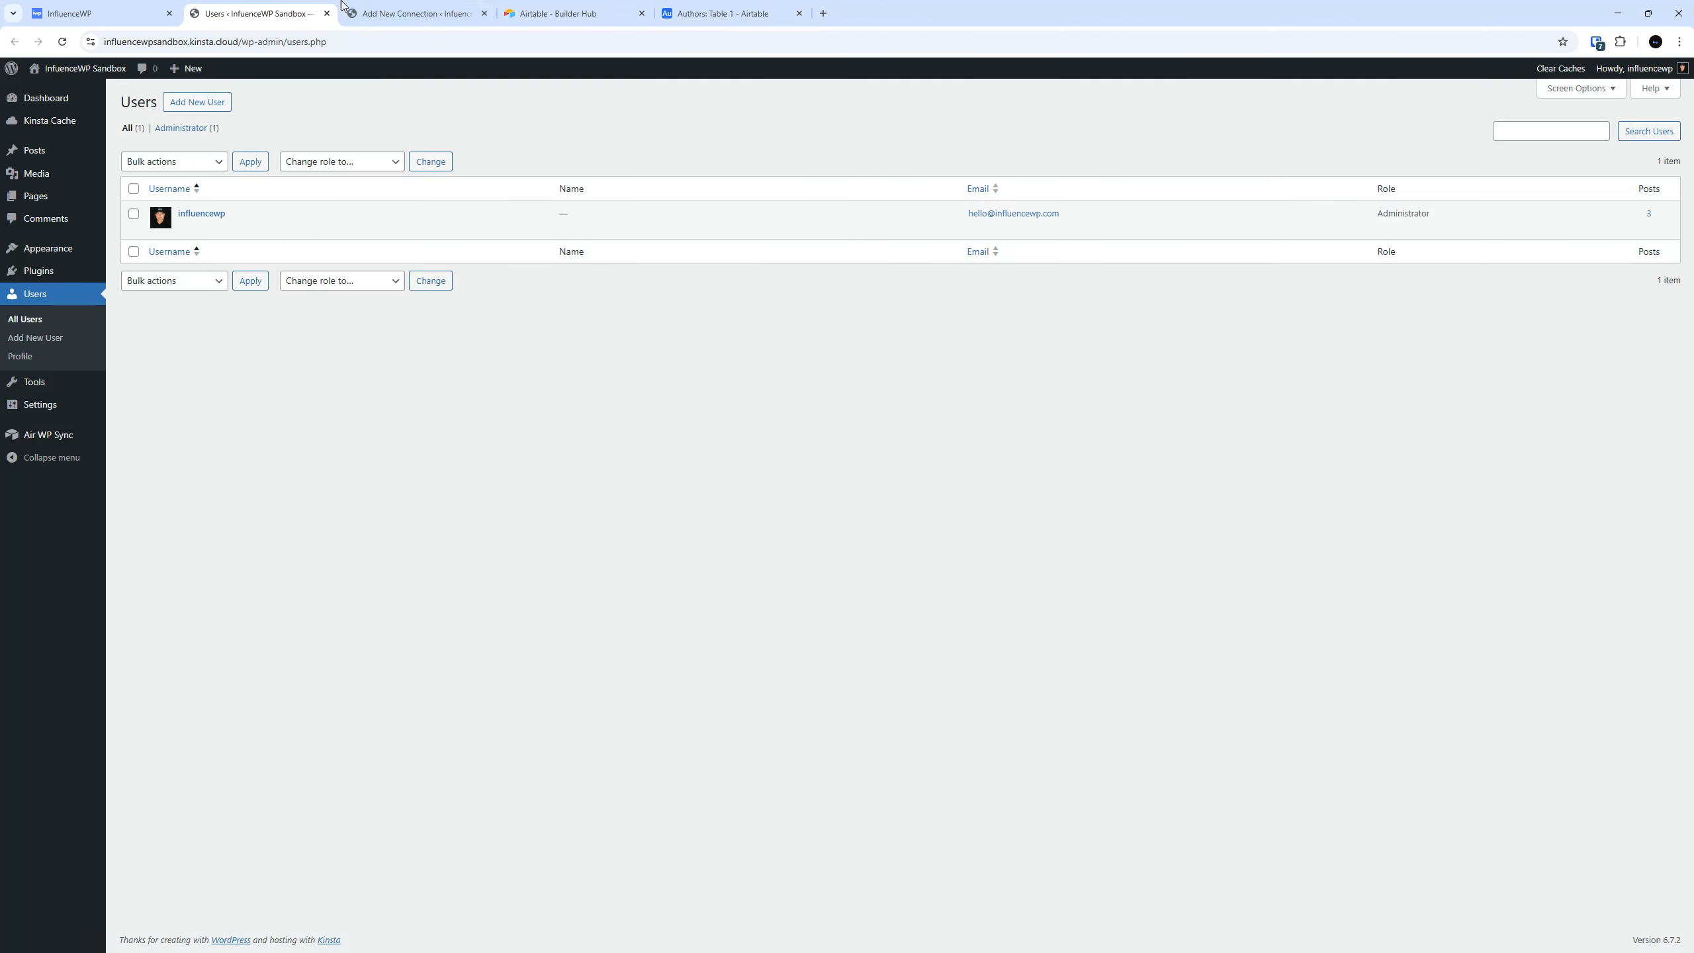
left_click(403, 6)
left_click(267, 12)
left_click(386, 8)
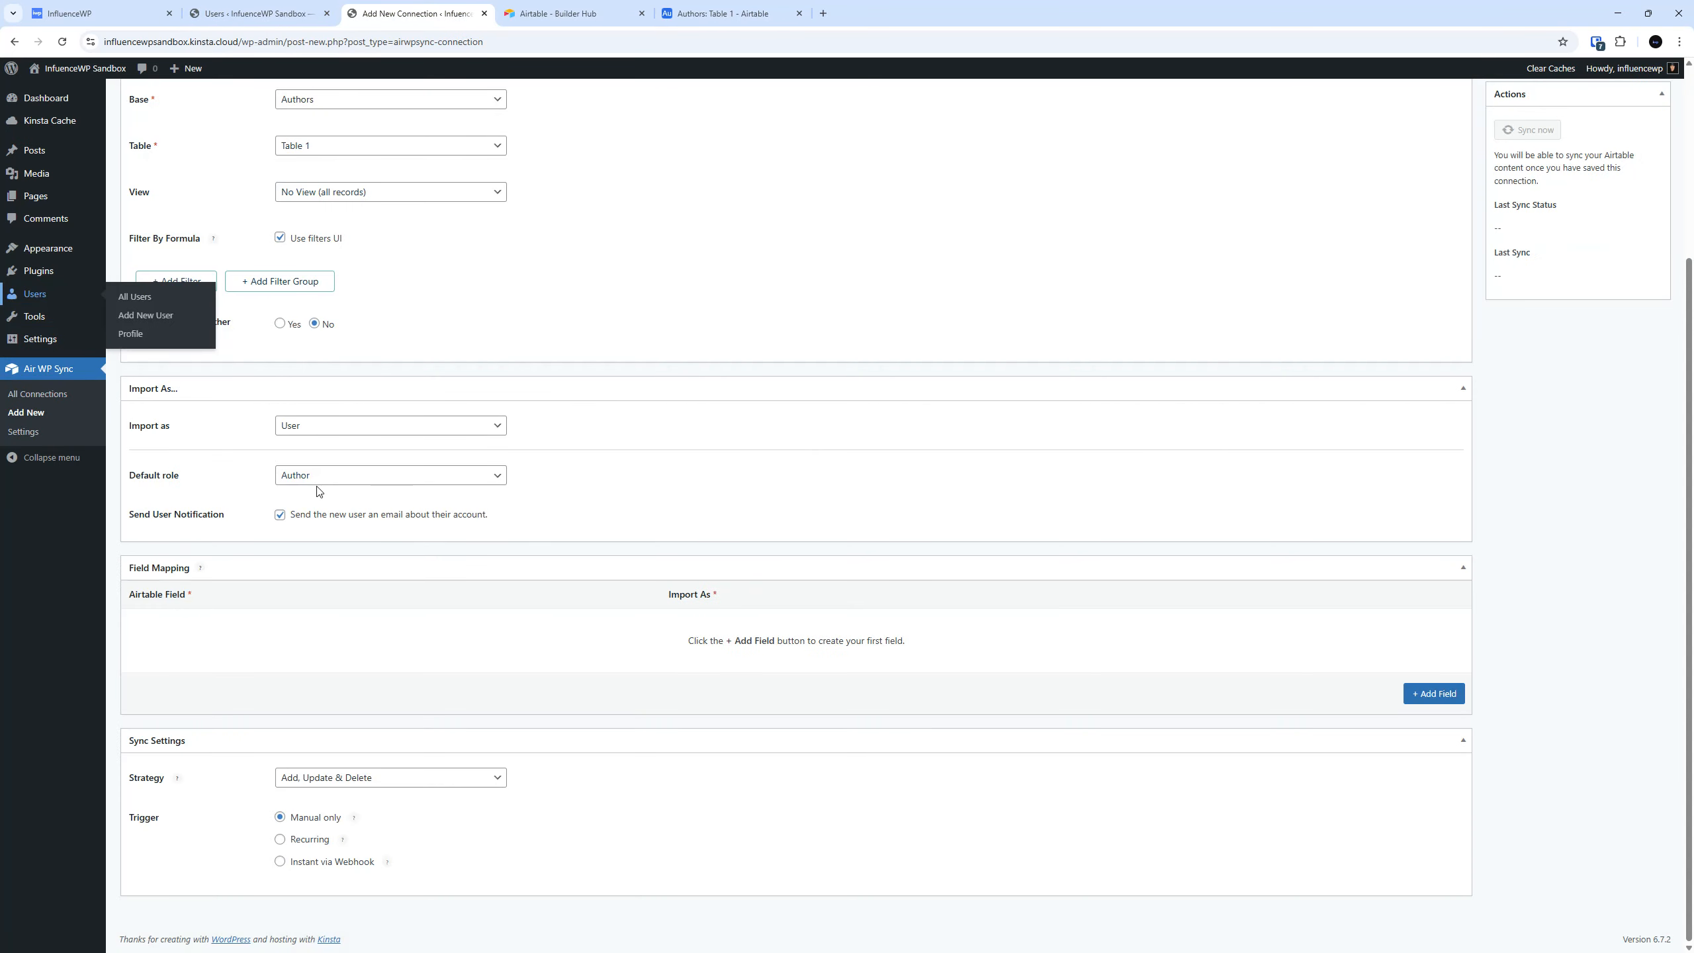
Clear the Role value from all three author records in the Airtable Authors table.
left_click(723, 12)
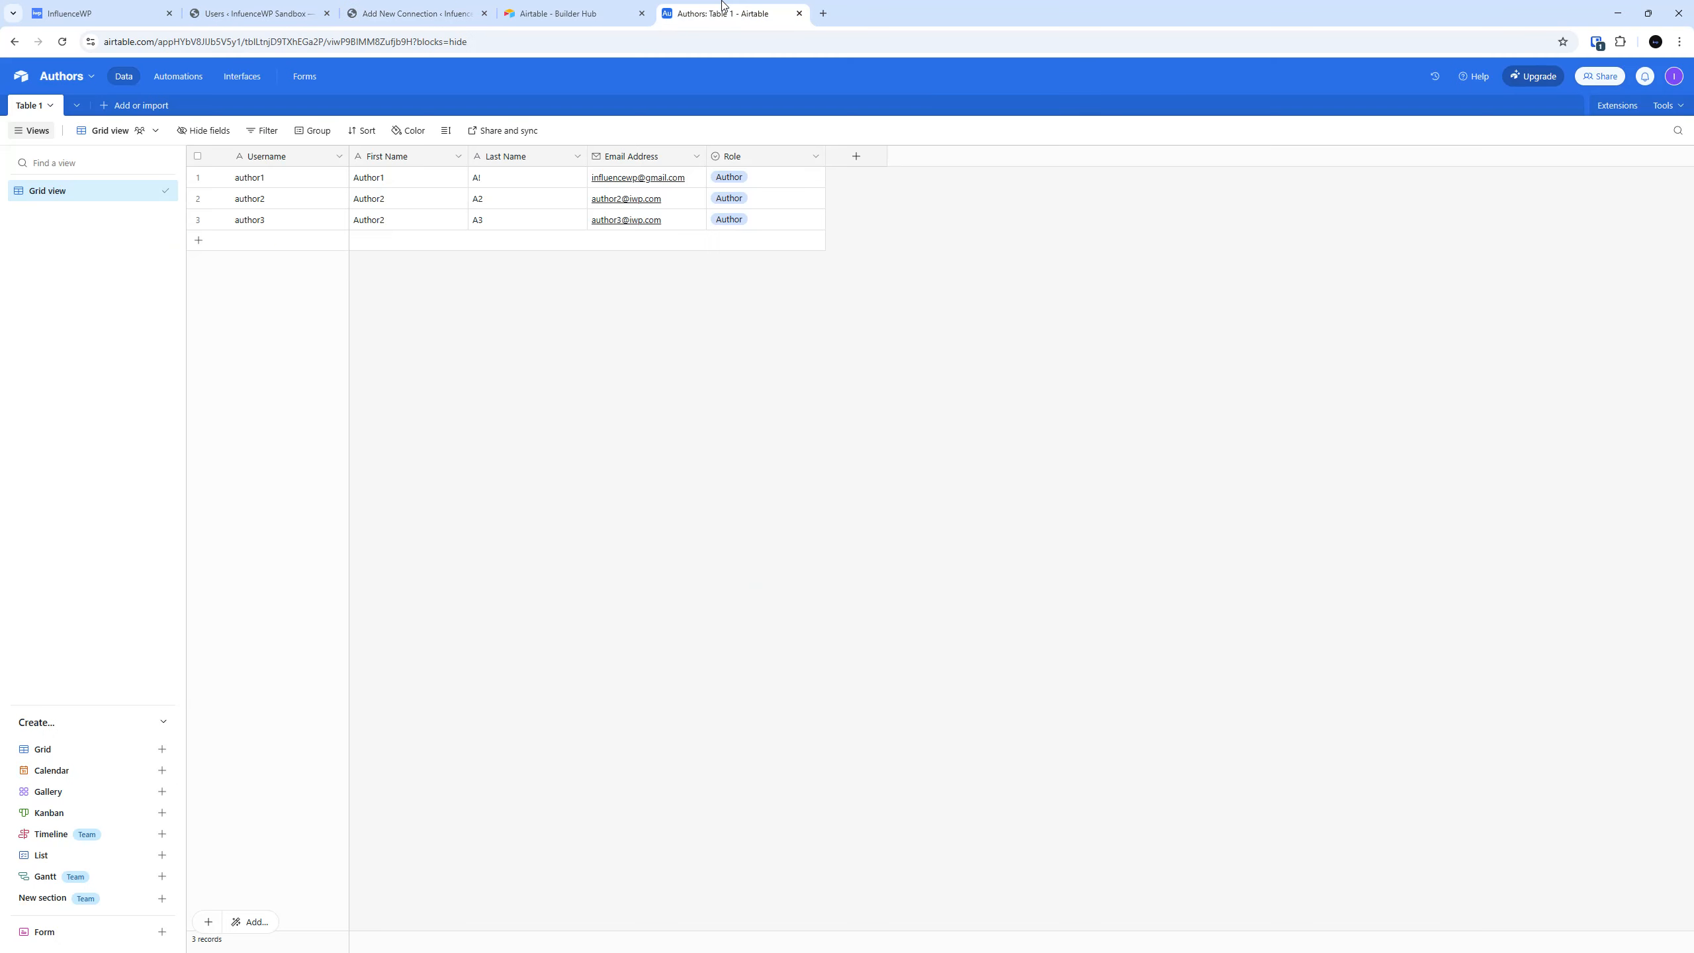
left_click(776, 178)
key("Delete")
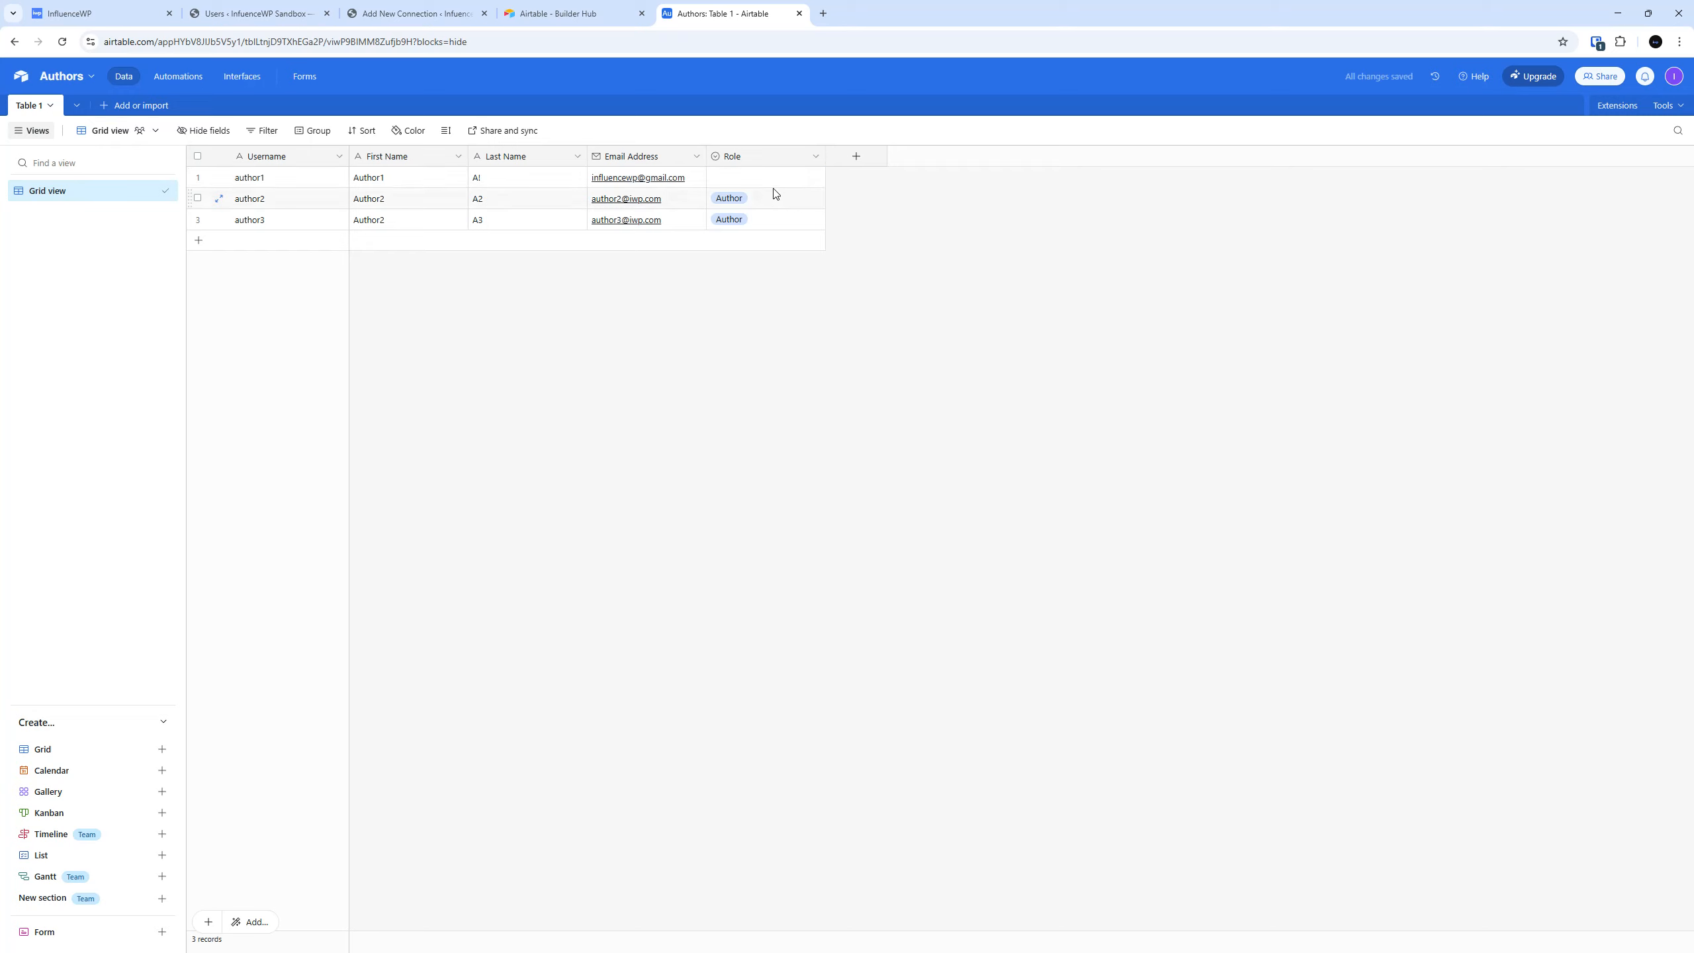
left_click_drag(826, 187, 866, 235)
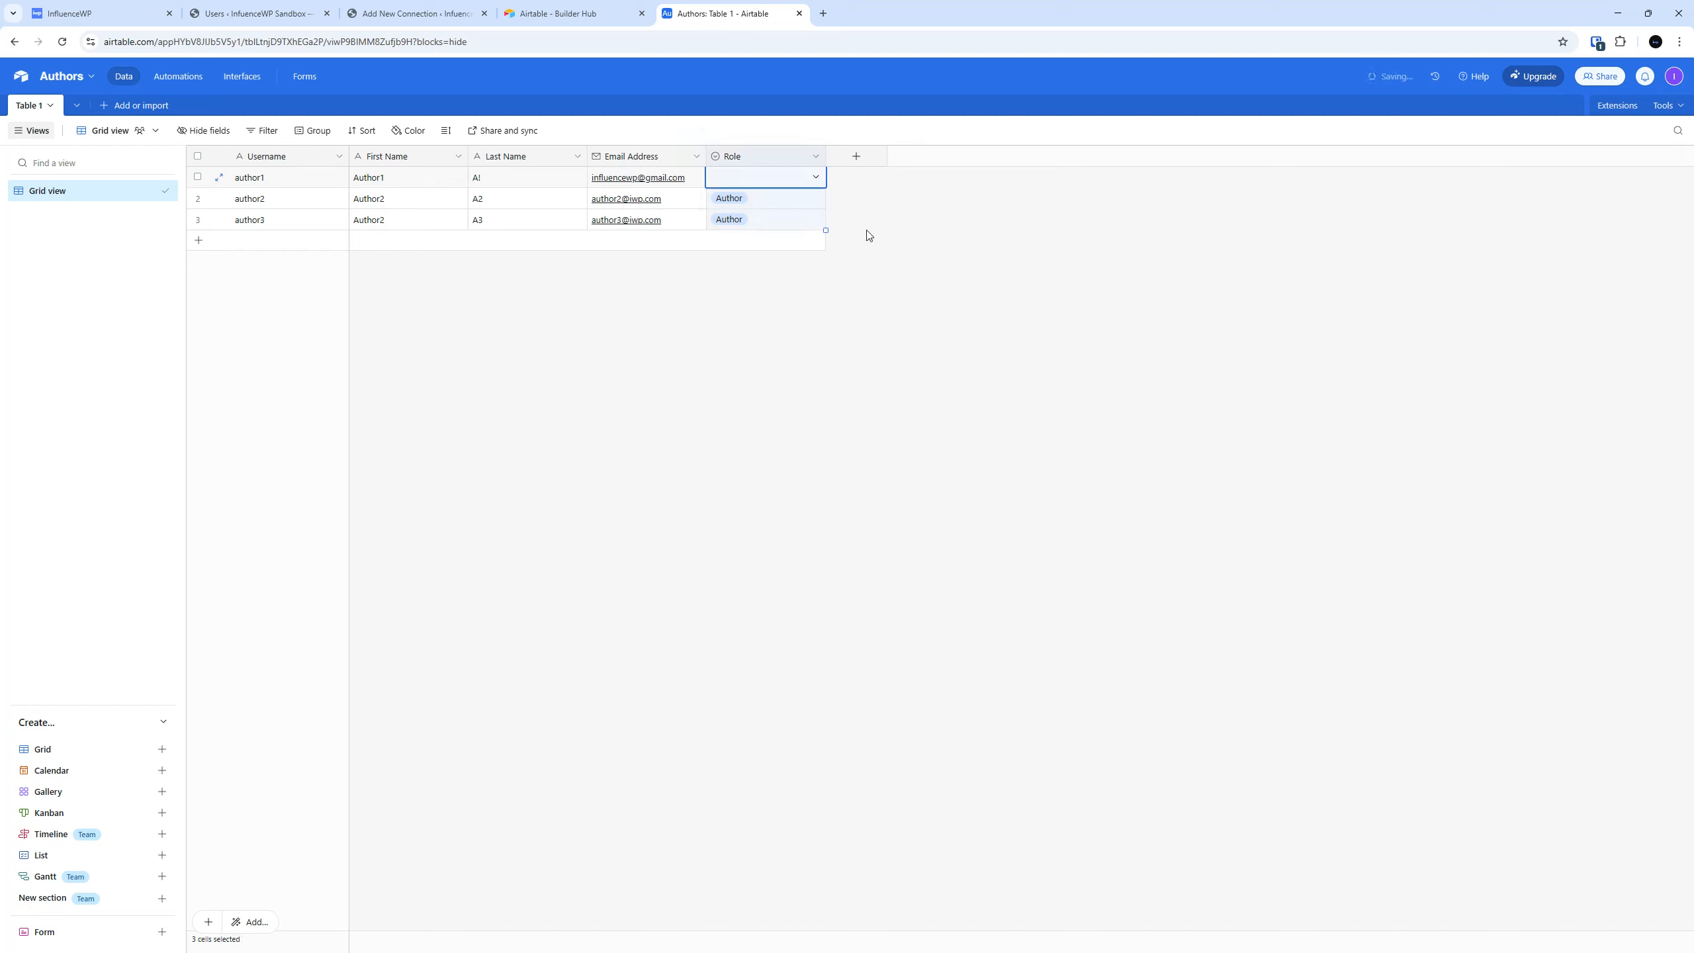
Compare the columns of the Airtable Authors table with the Field Mapping section of the WordPress connection.
left_click(373, 6)
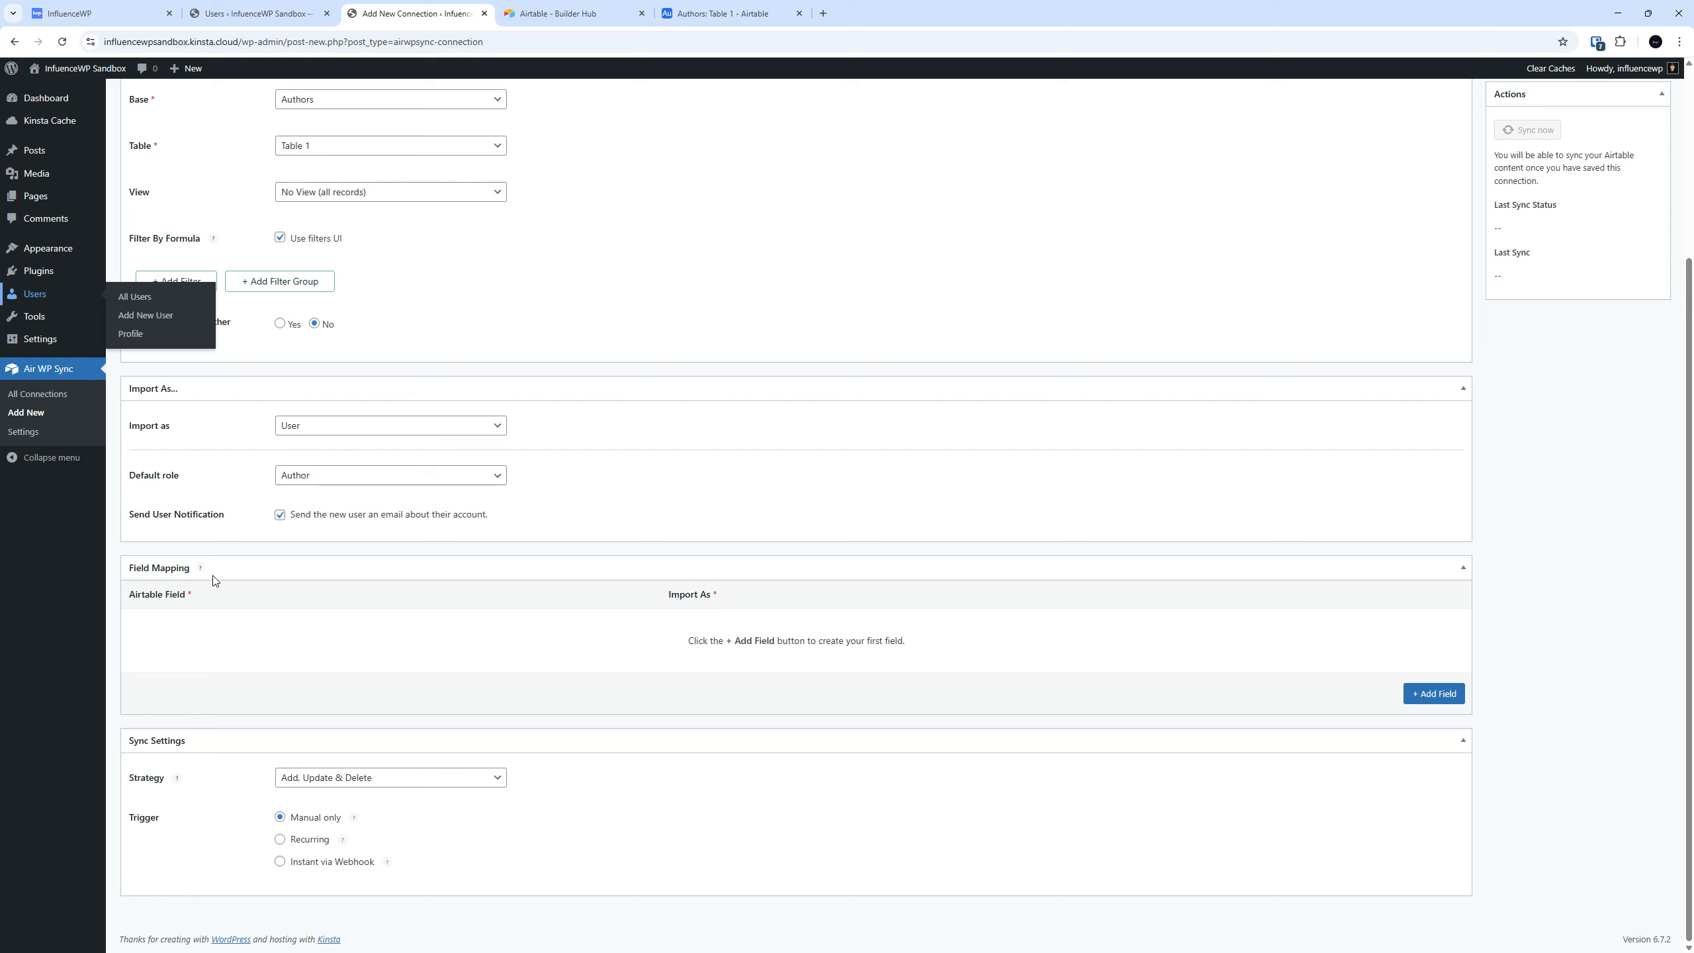
left_click(257, 610)
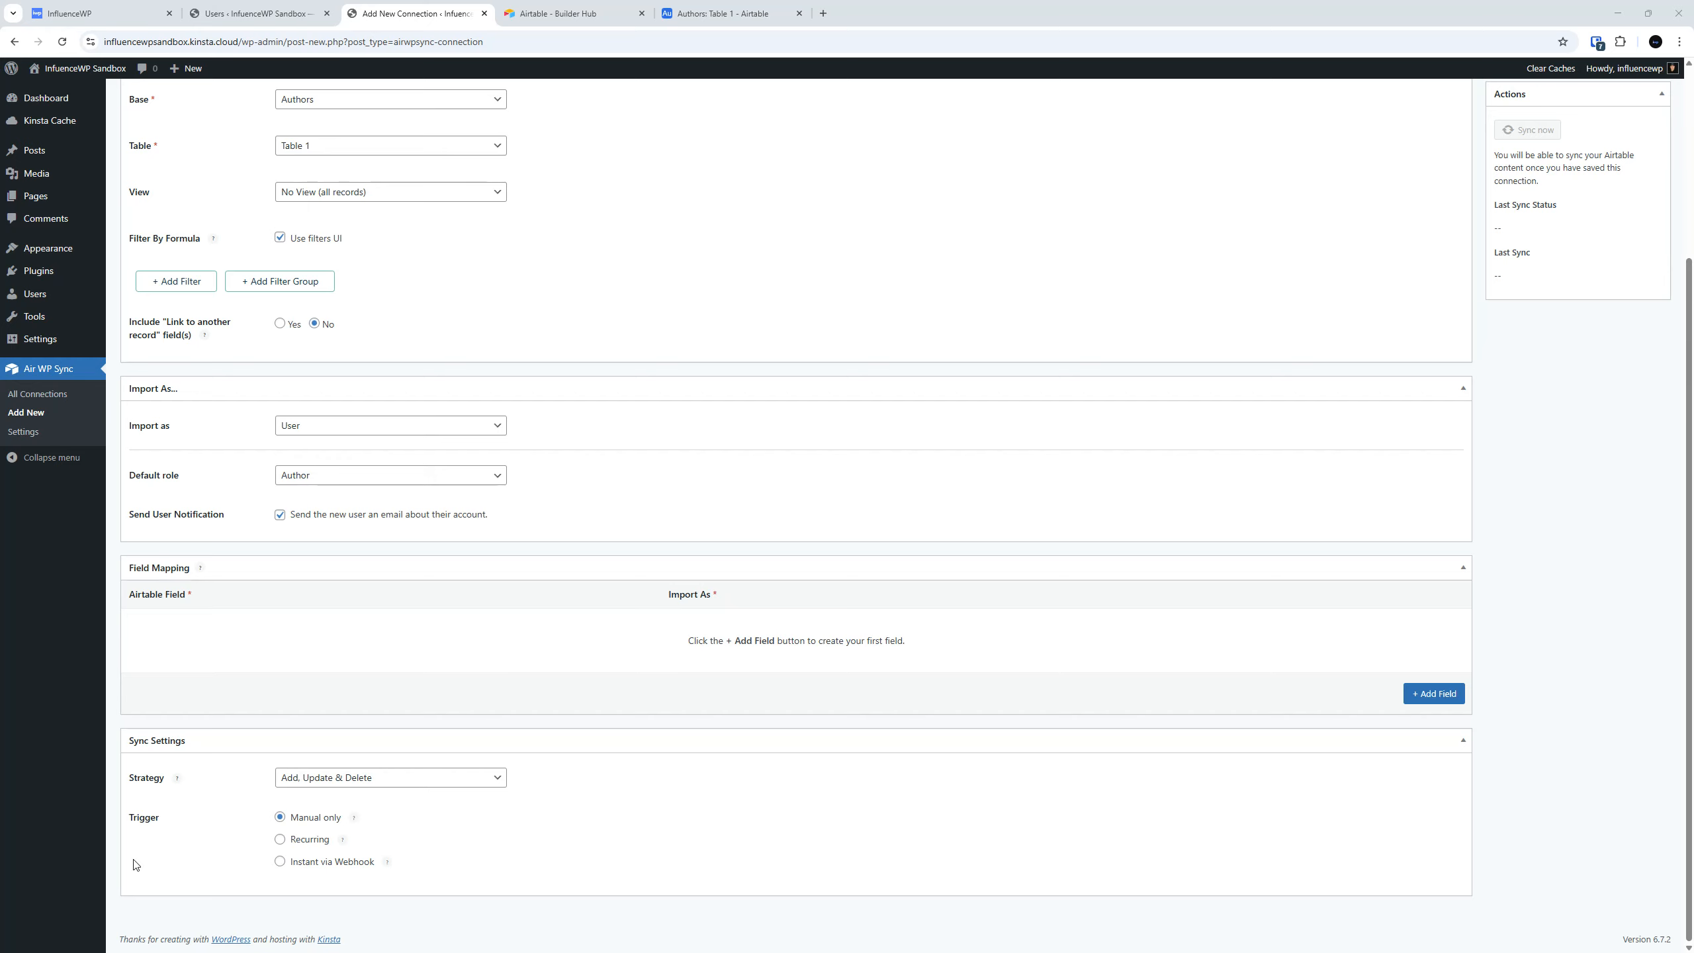
left_click(724, 13)
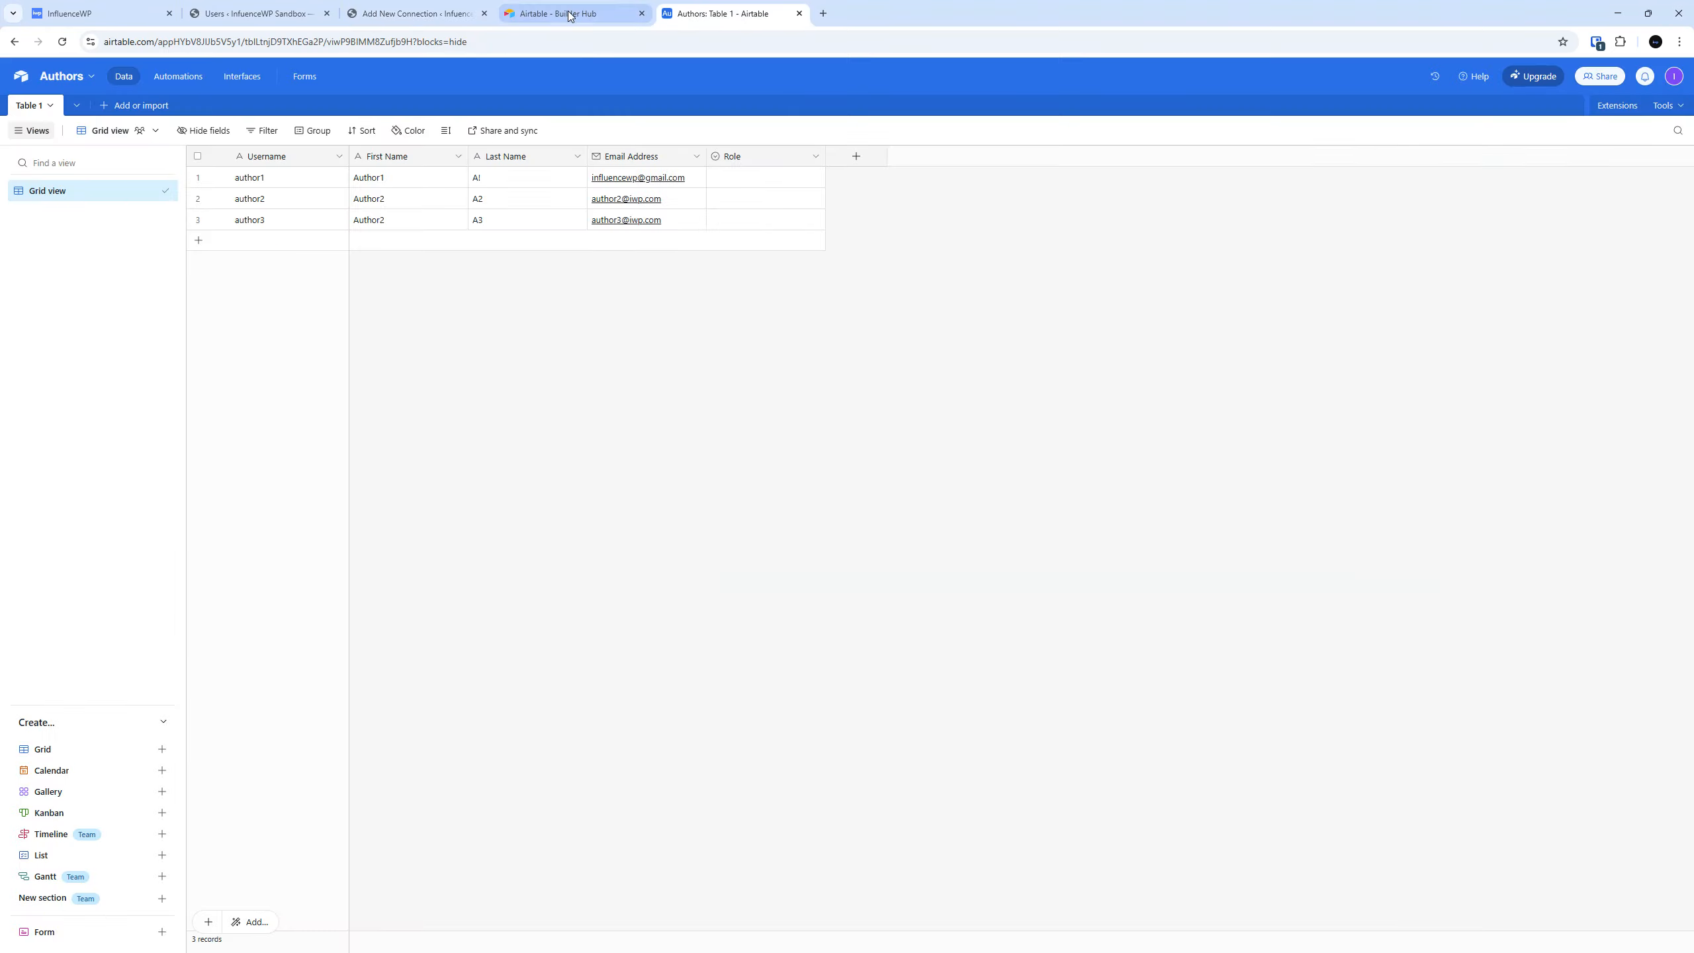
left_click(301, 13)
left_click(400, 14)
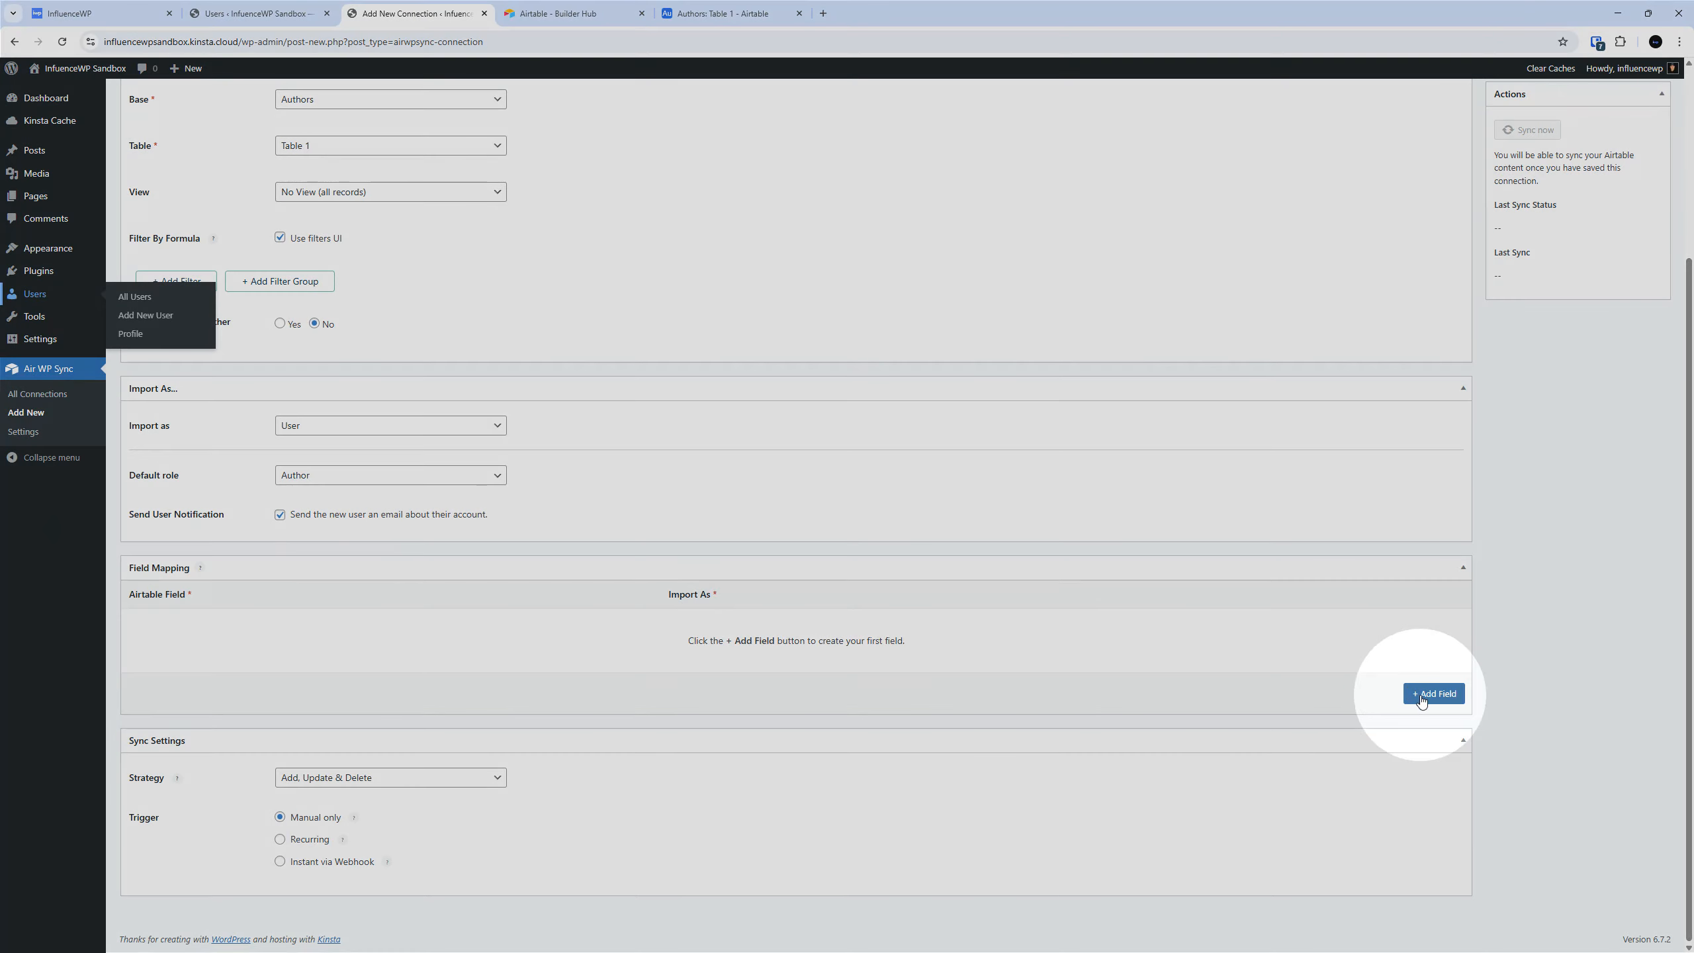
Add a field mapping that imports the Airtable Username field as the WordPress user's Username.
left_click(1422, 696)
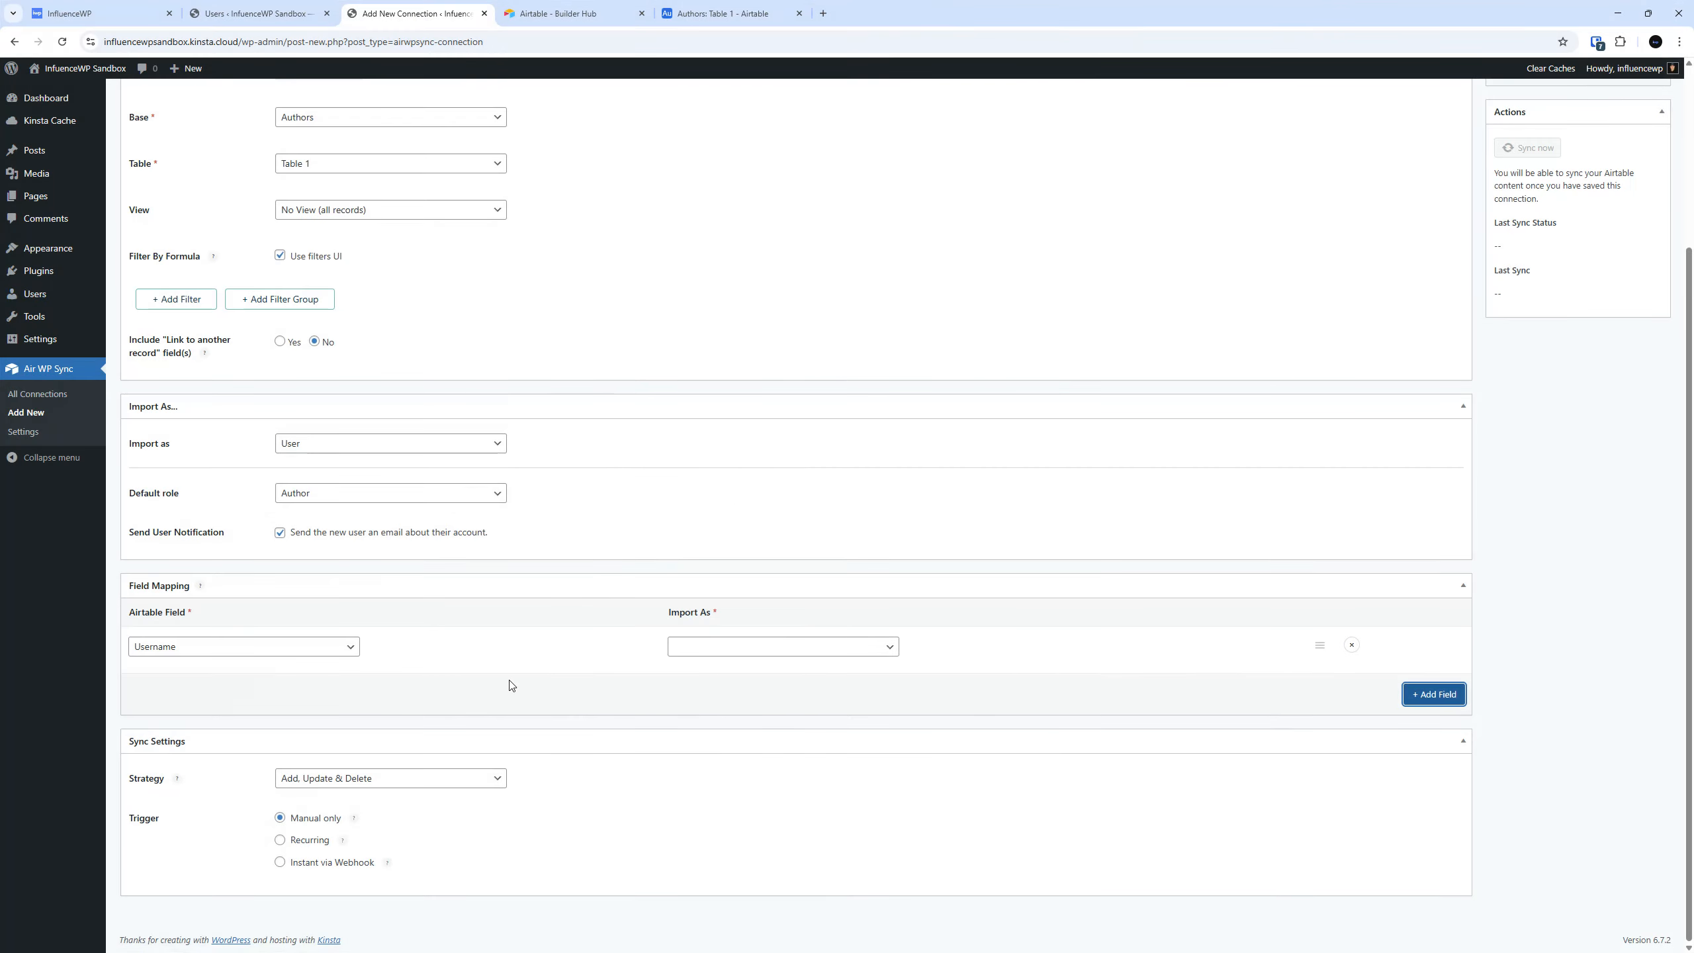
left_click(233, 647)
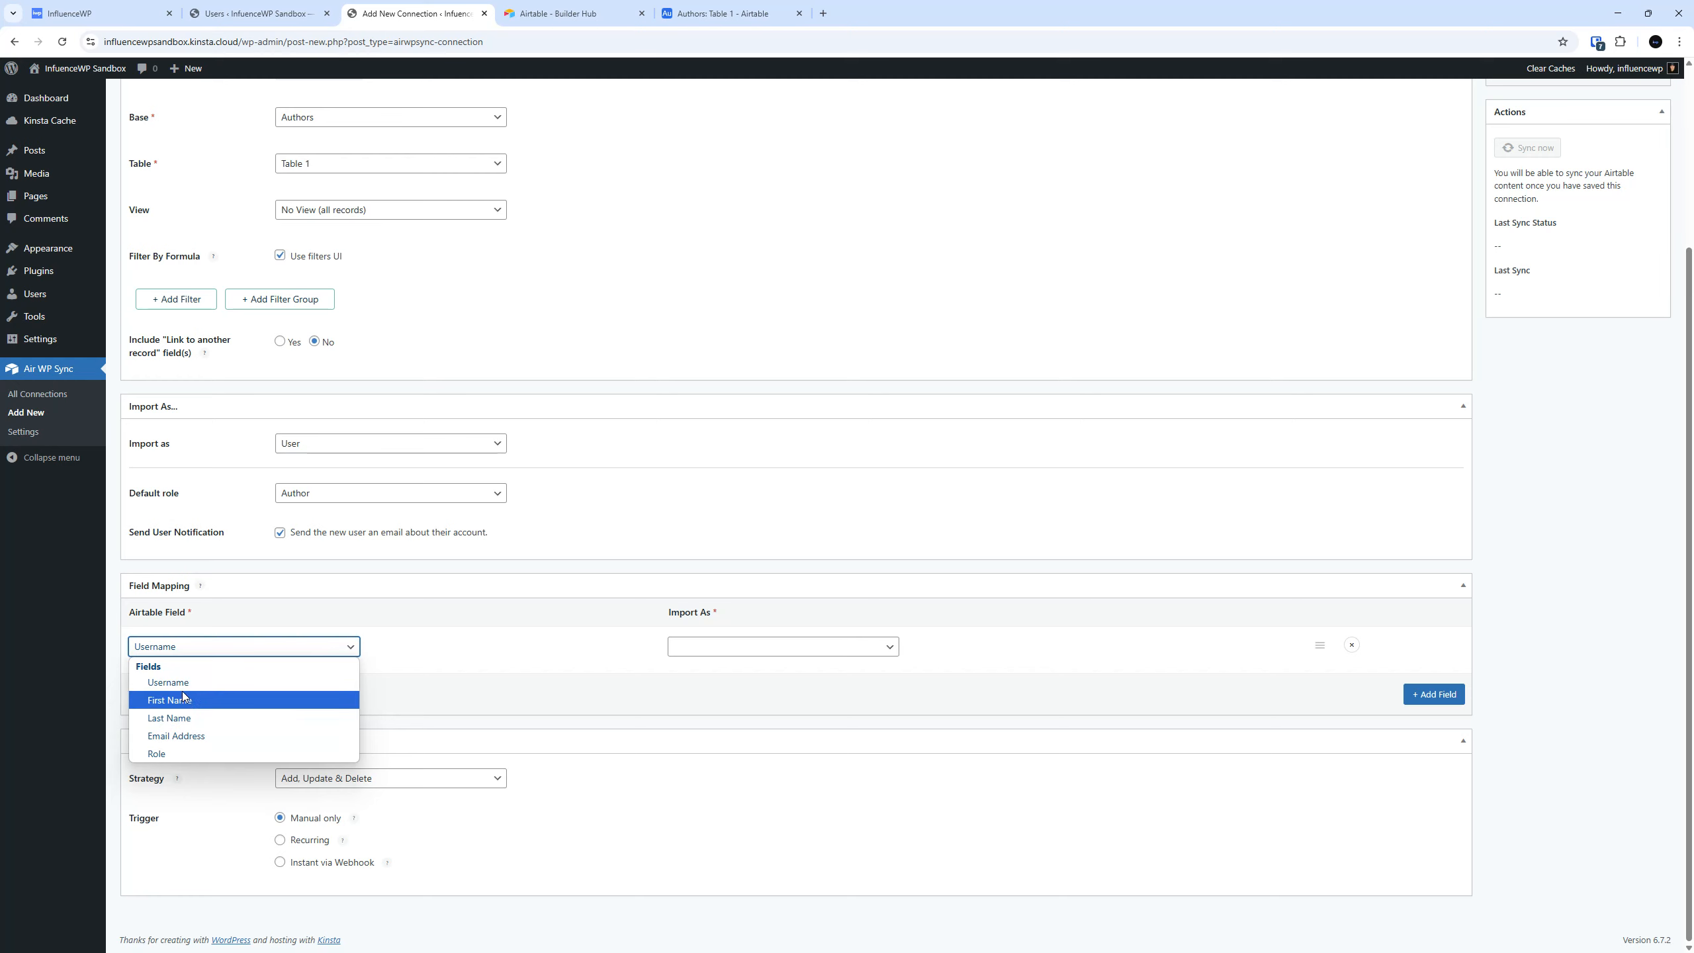
left_click(208, 649)
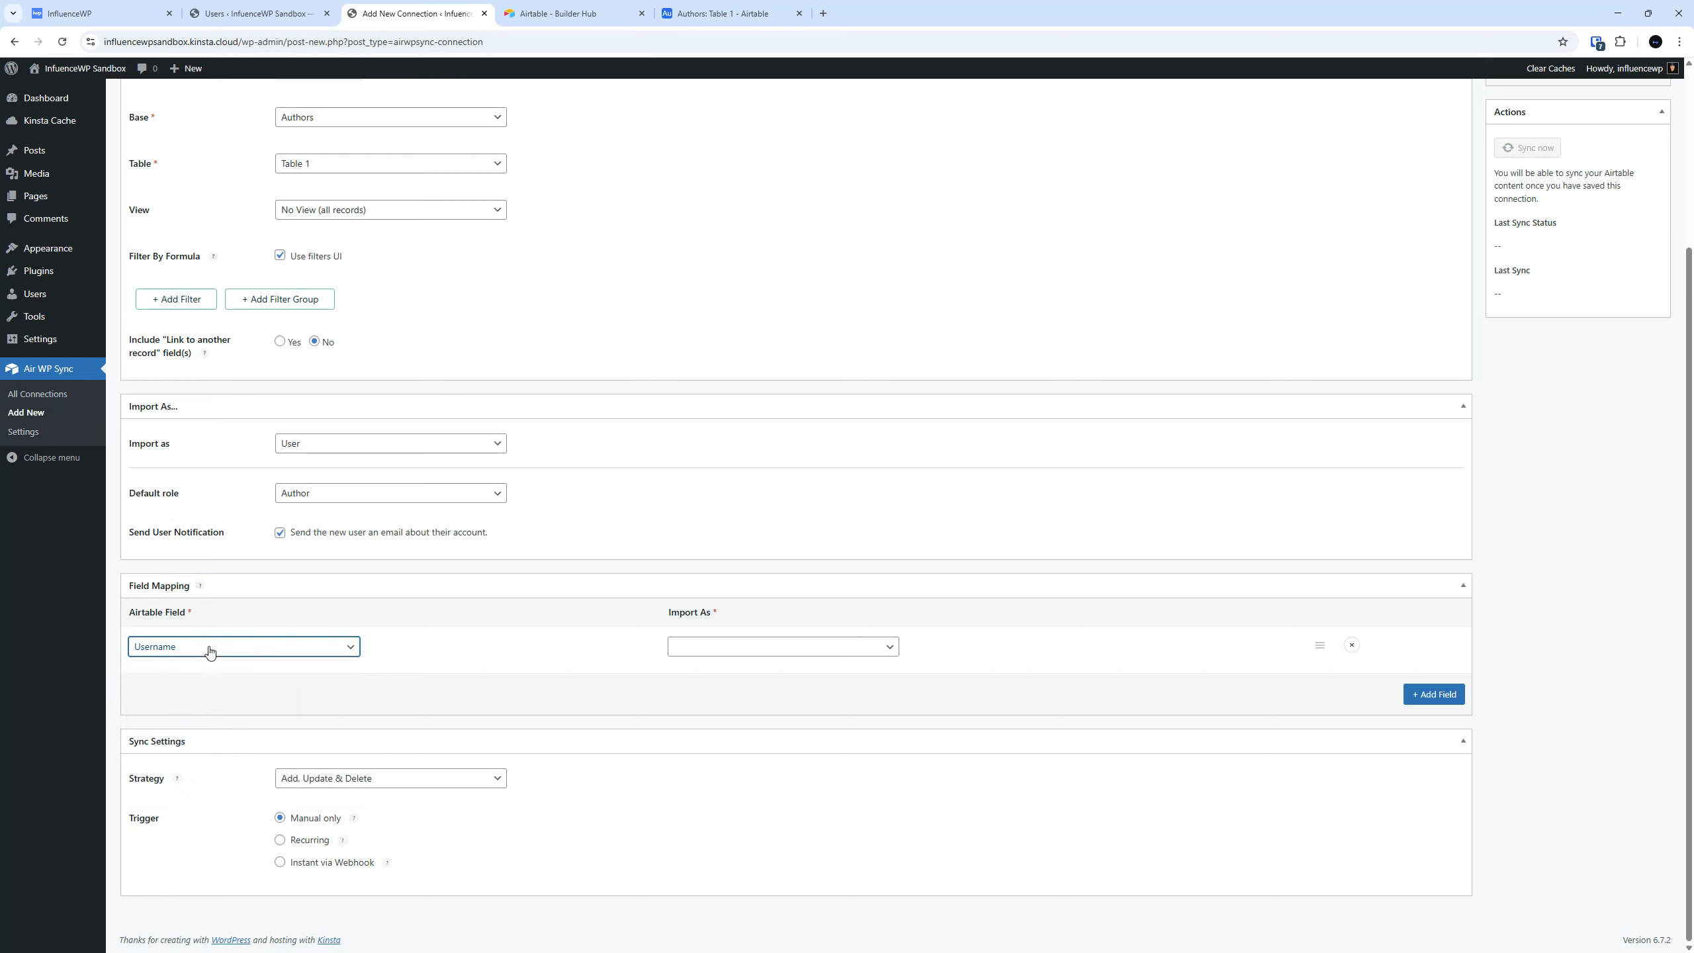
left_click(210, 651)
left_click(210, 651)
left_click(687, 657)
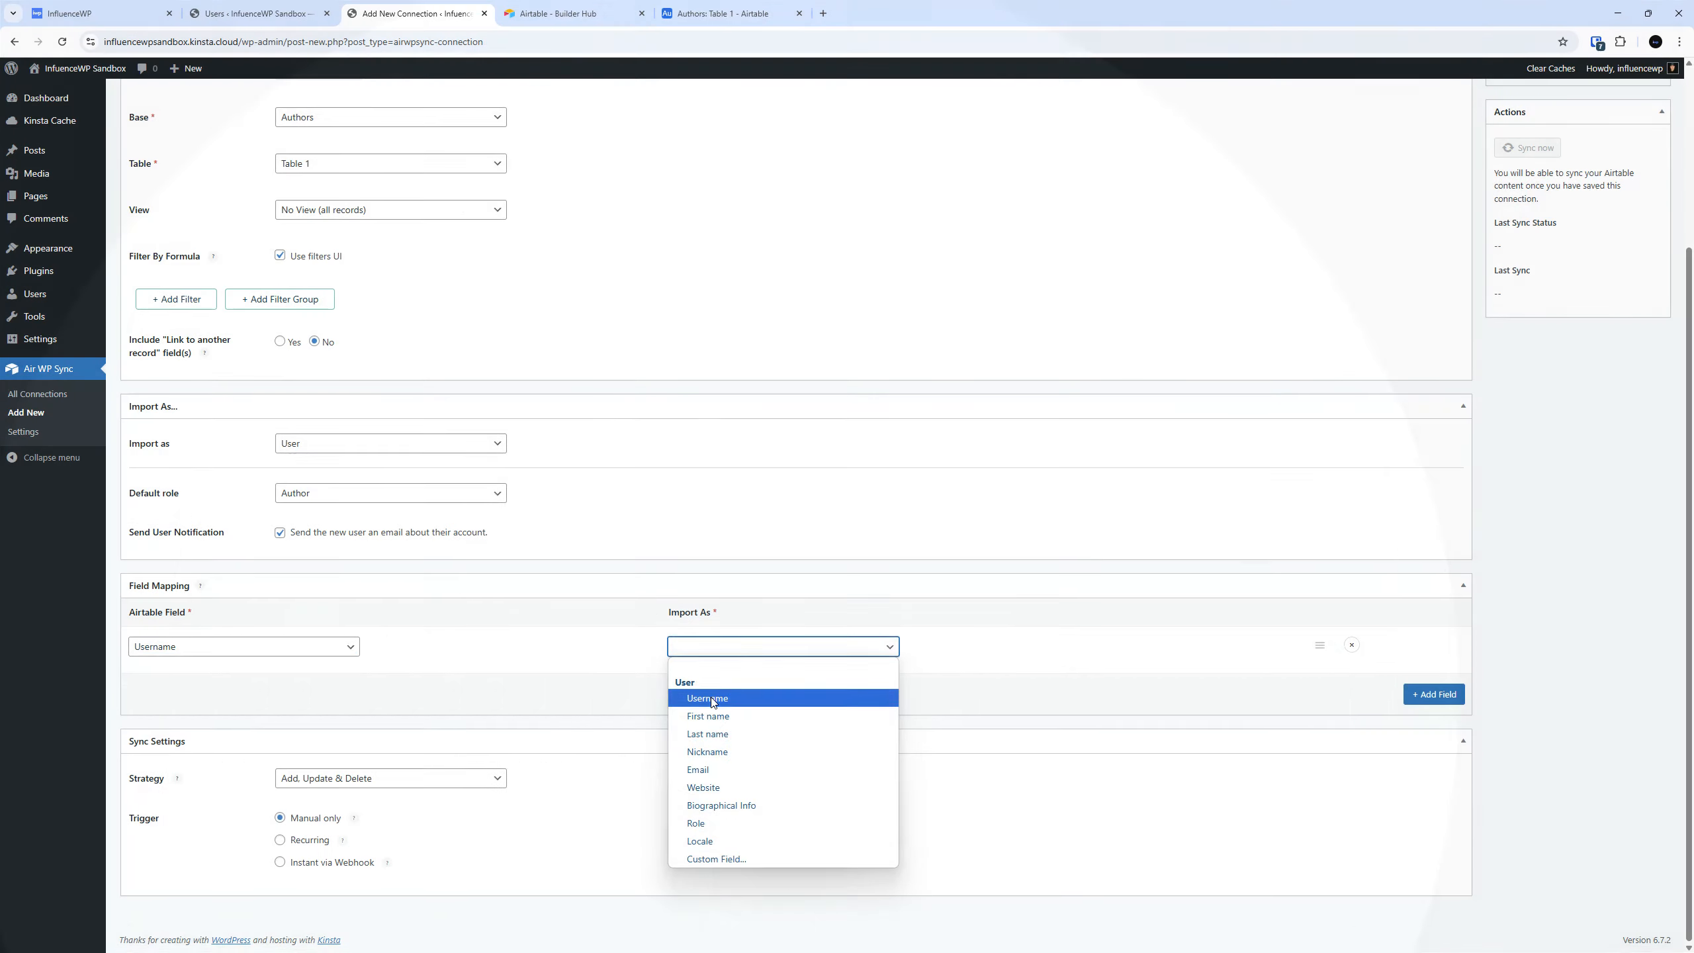
left_click(710, 699)
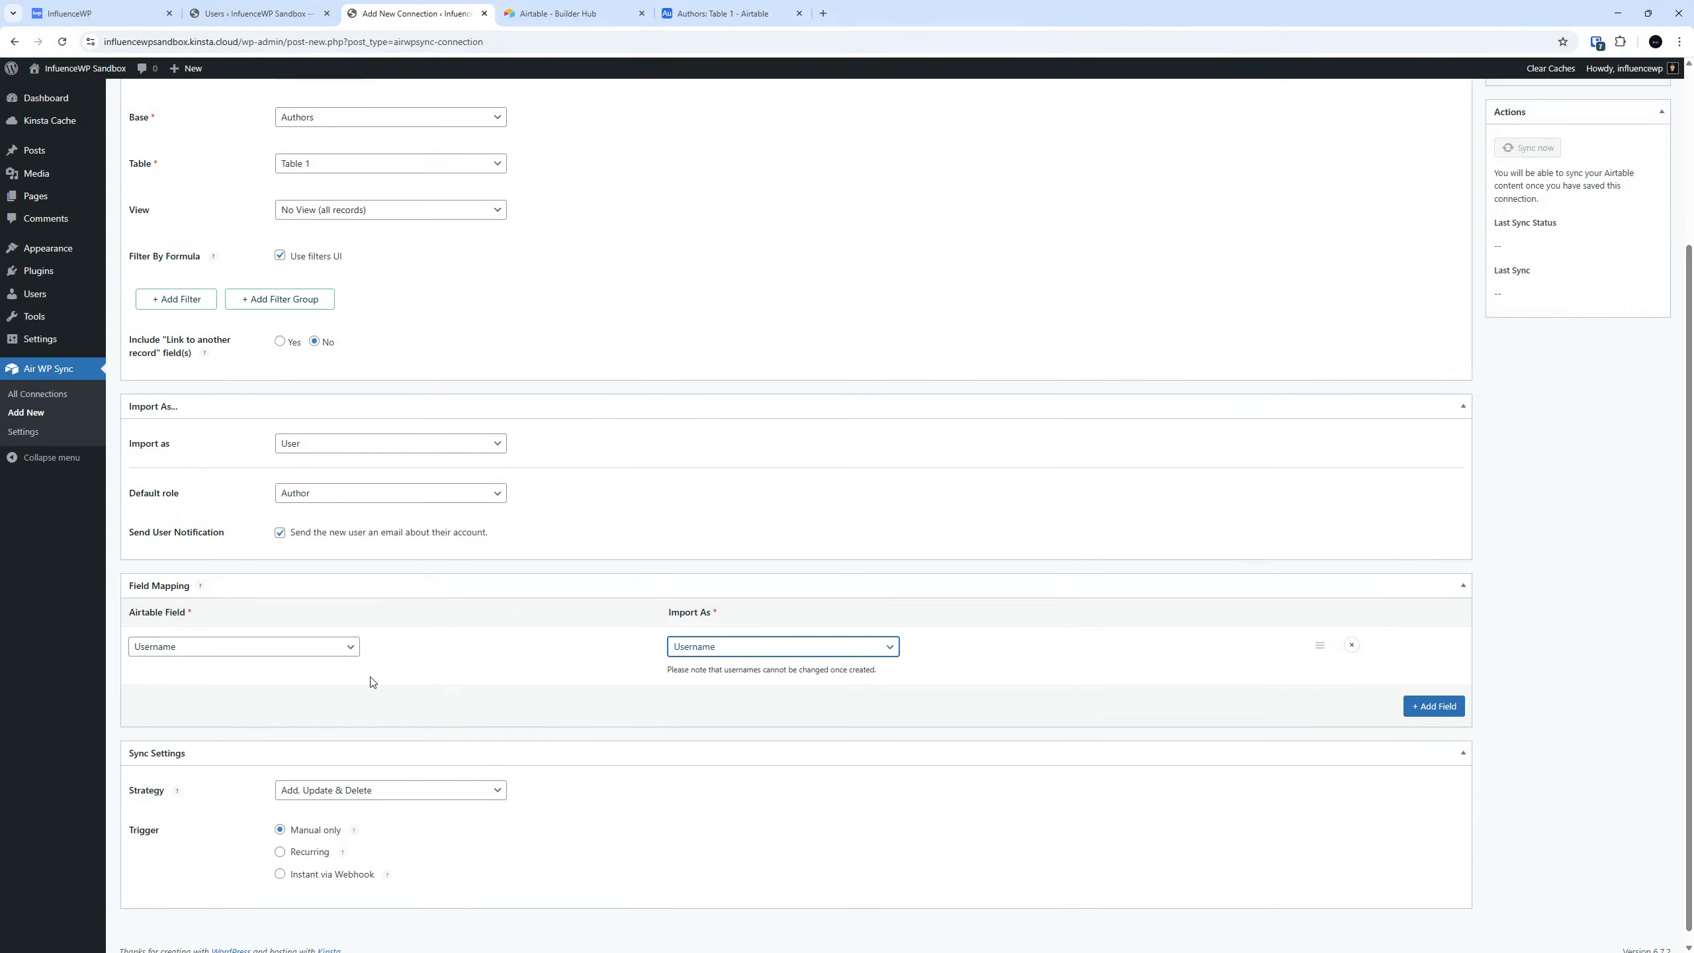
Add a second field mapping that imports the Airtable First Name field as First name.
left_click(1434, 706)
scroll(371, 624, "down", 1)
left_click(251, 645)
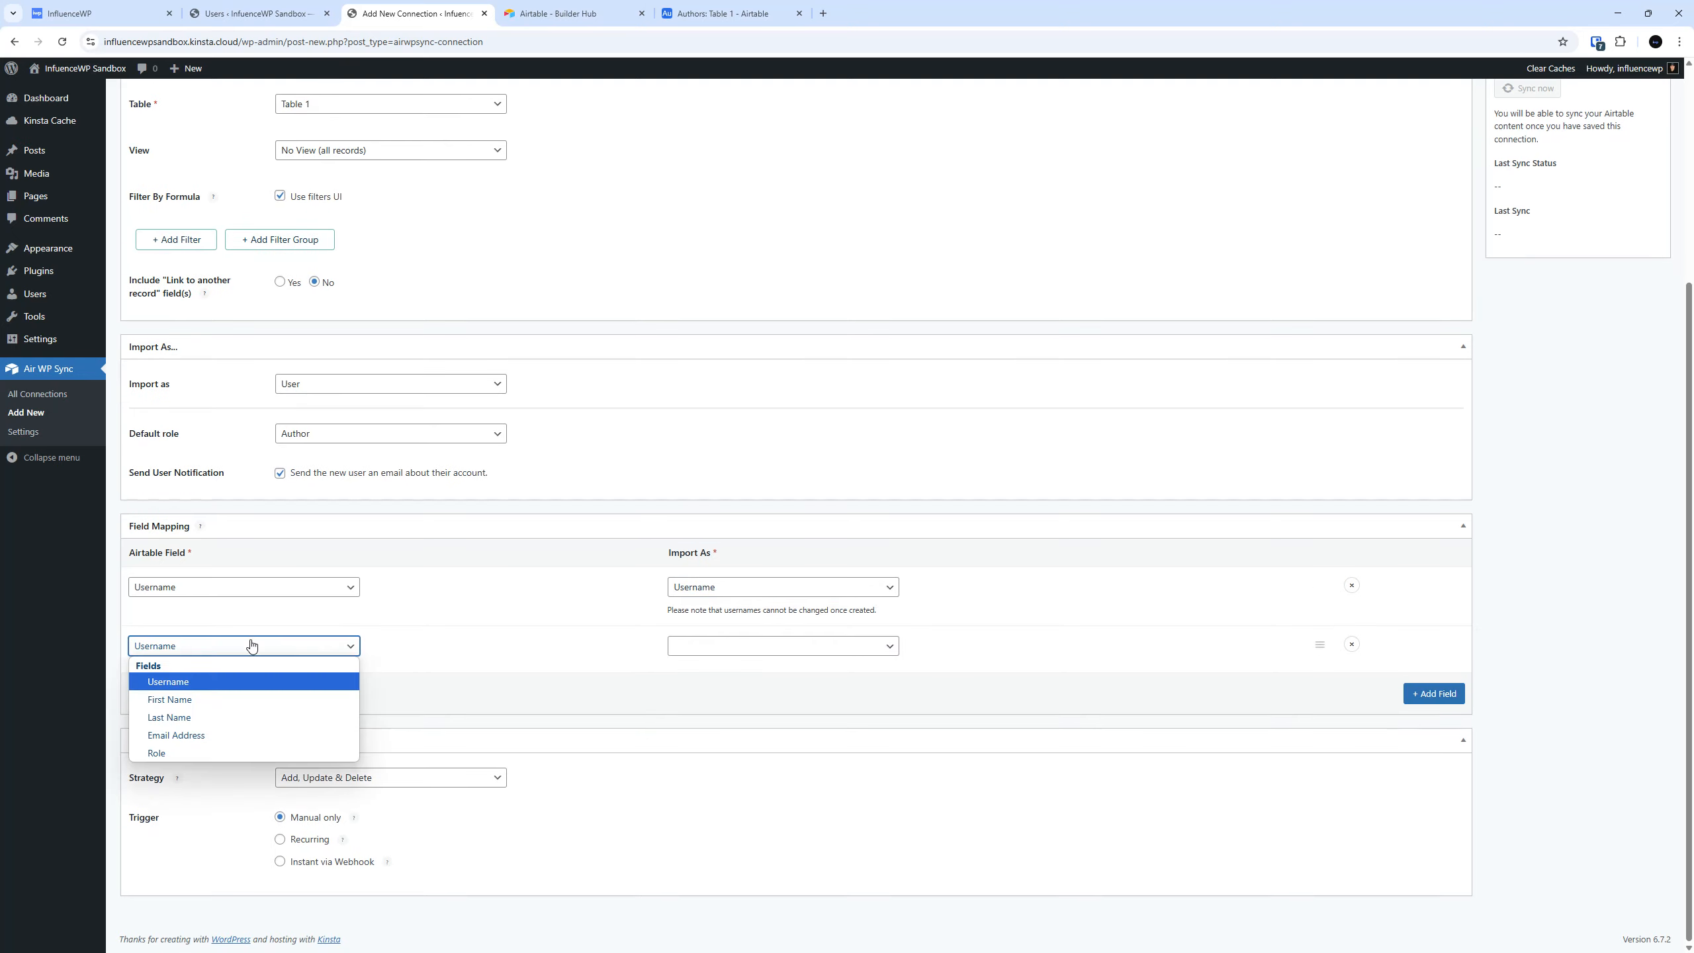
left_click(217, 699)
left_click(745, 646)
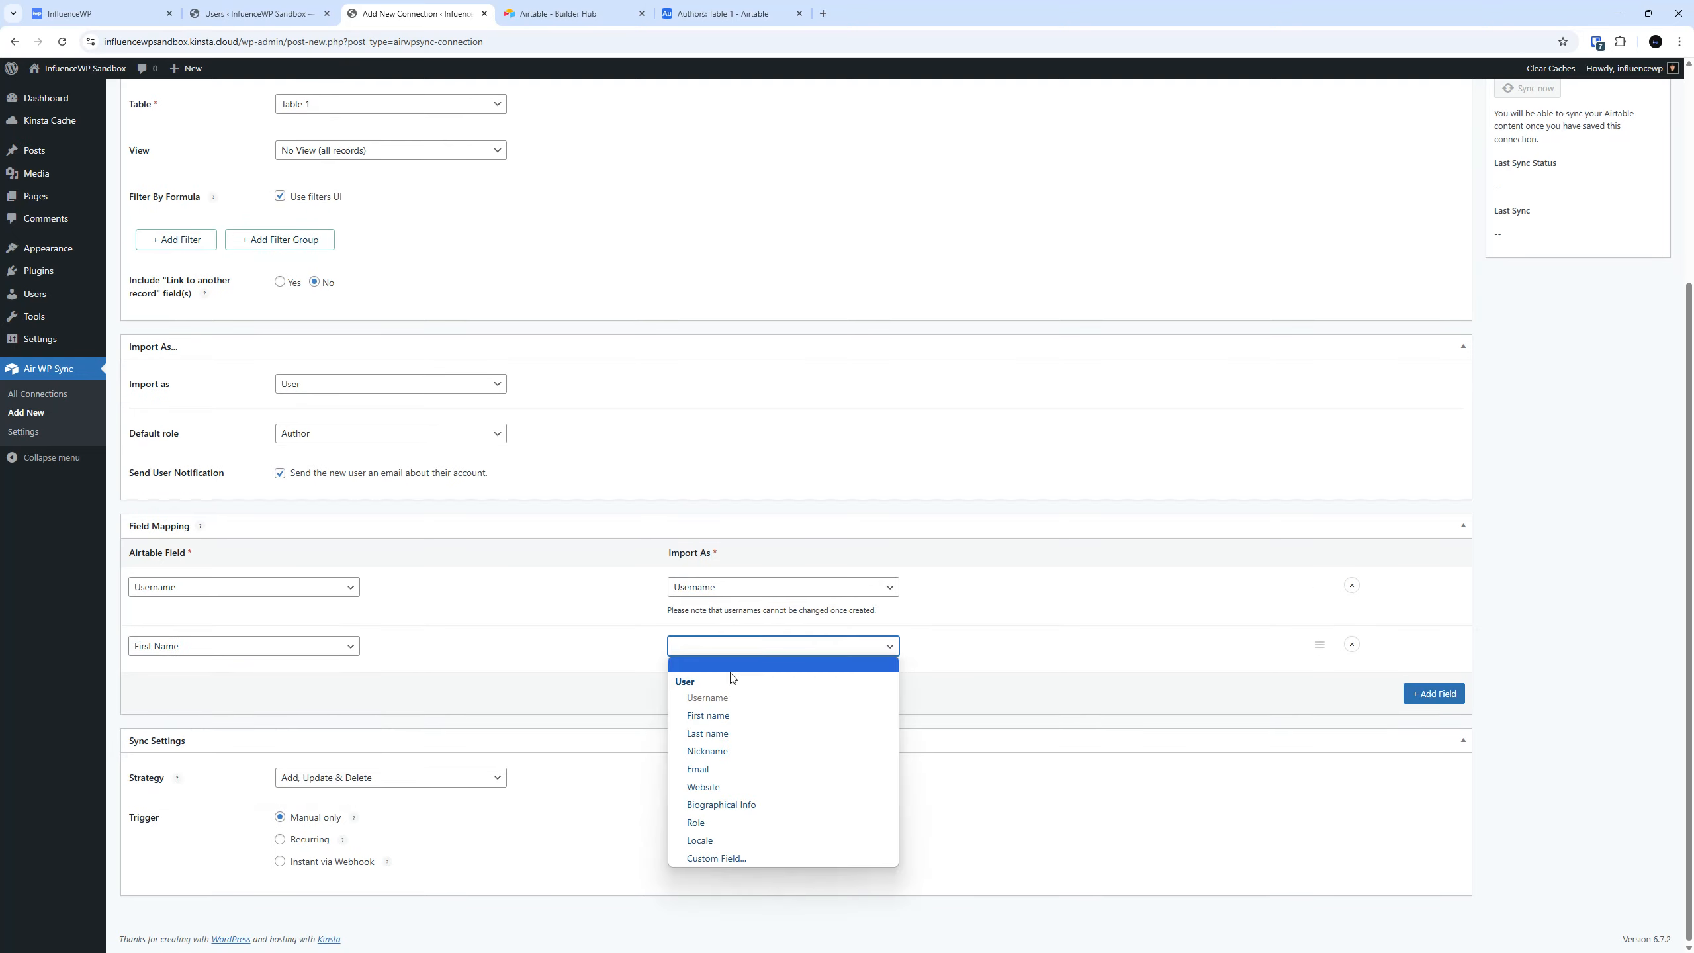
left_click(726, 715)
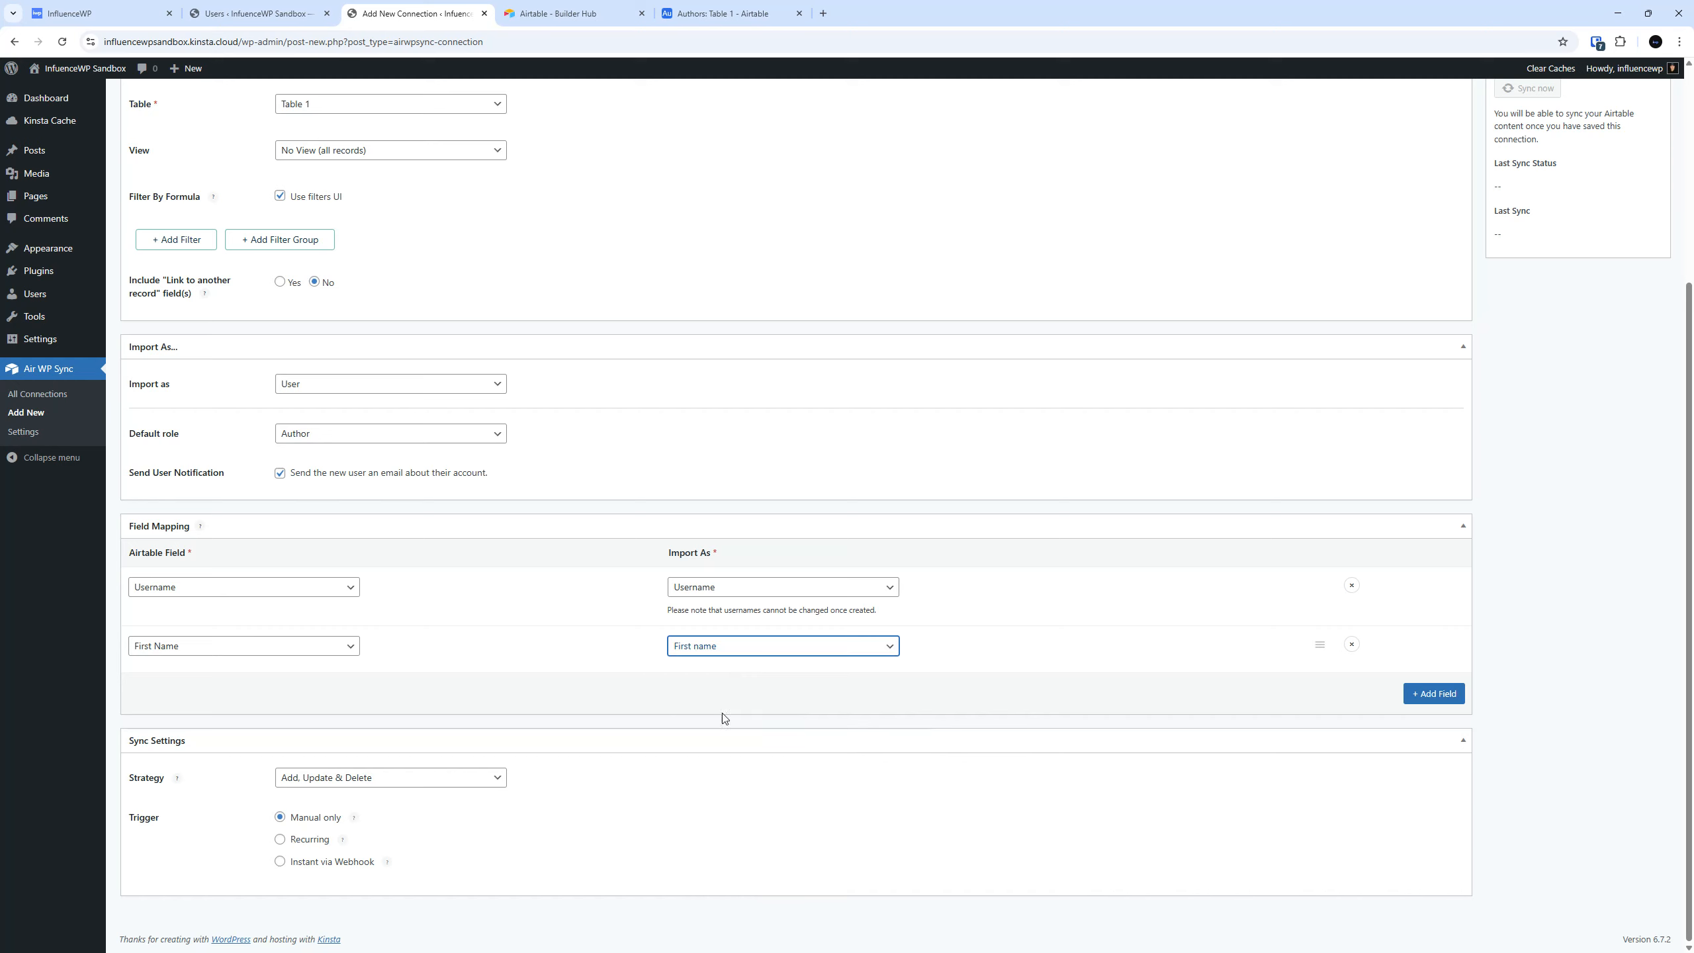
Add a third field mapping that imports the Airtable Last Name field as Last name.
left_click(1406, 701)
left_click(303, 694)
left_click(234, 759)
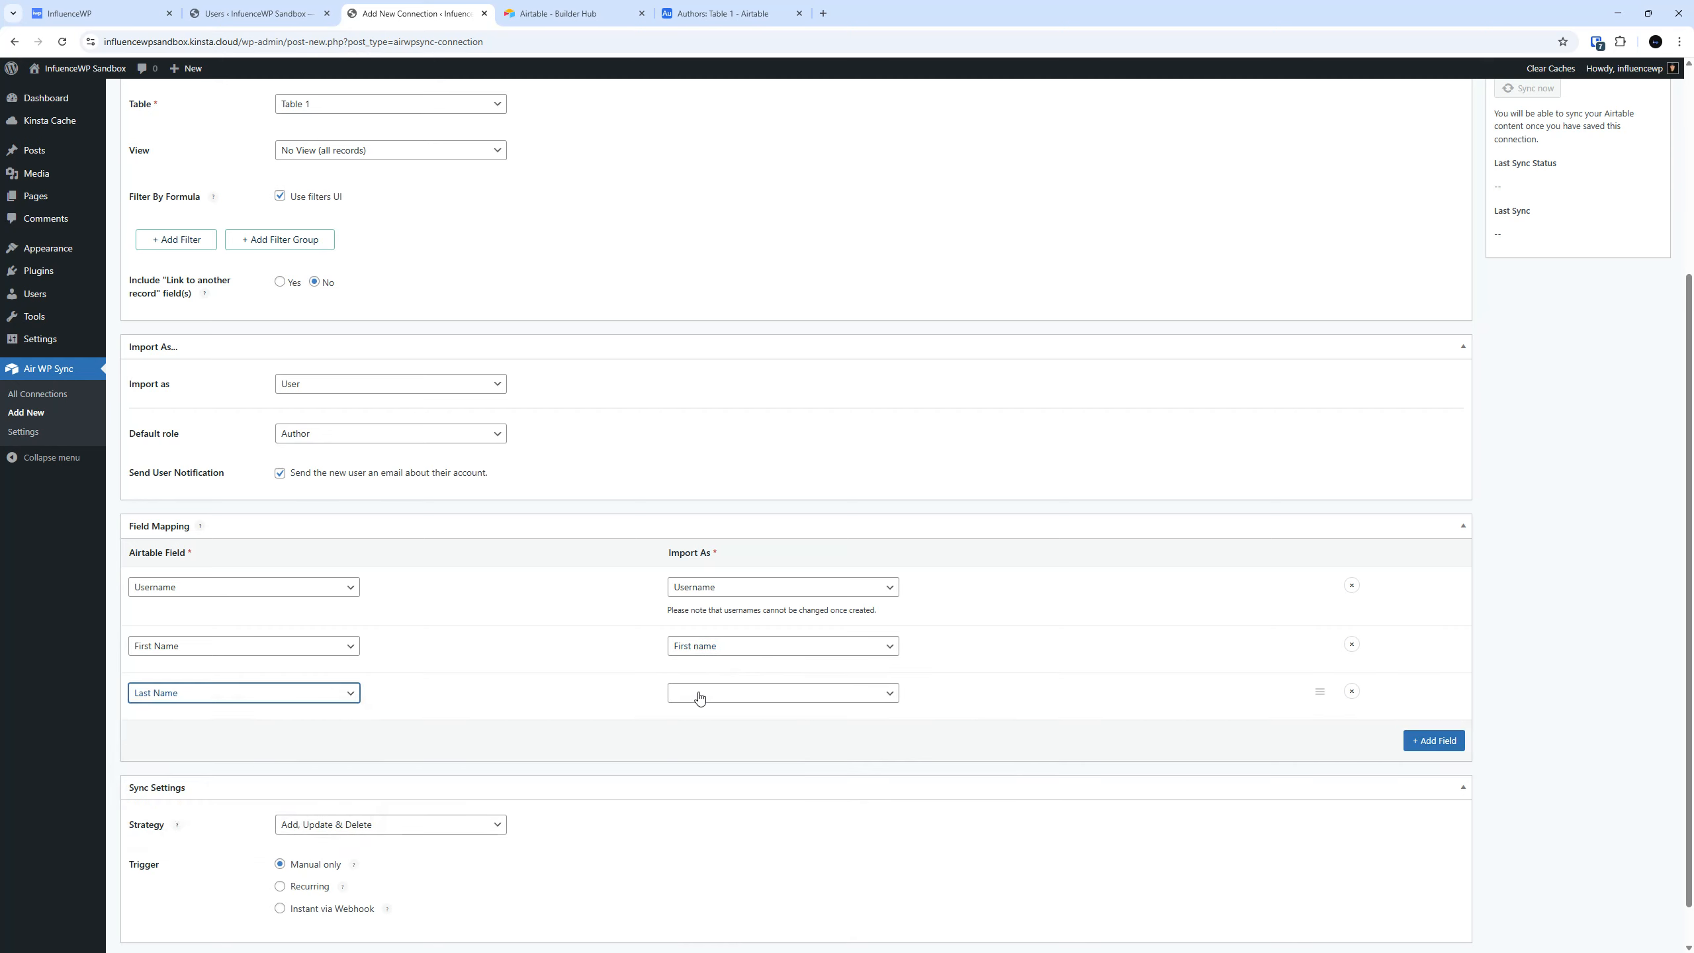
left_click(698, 697)
left_click(707, 781)
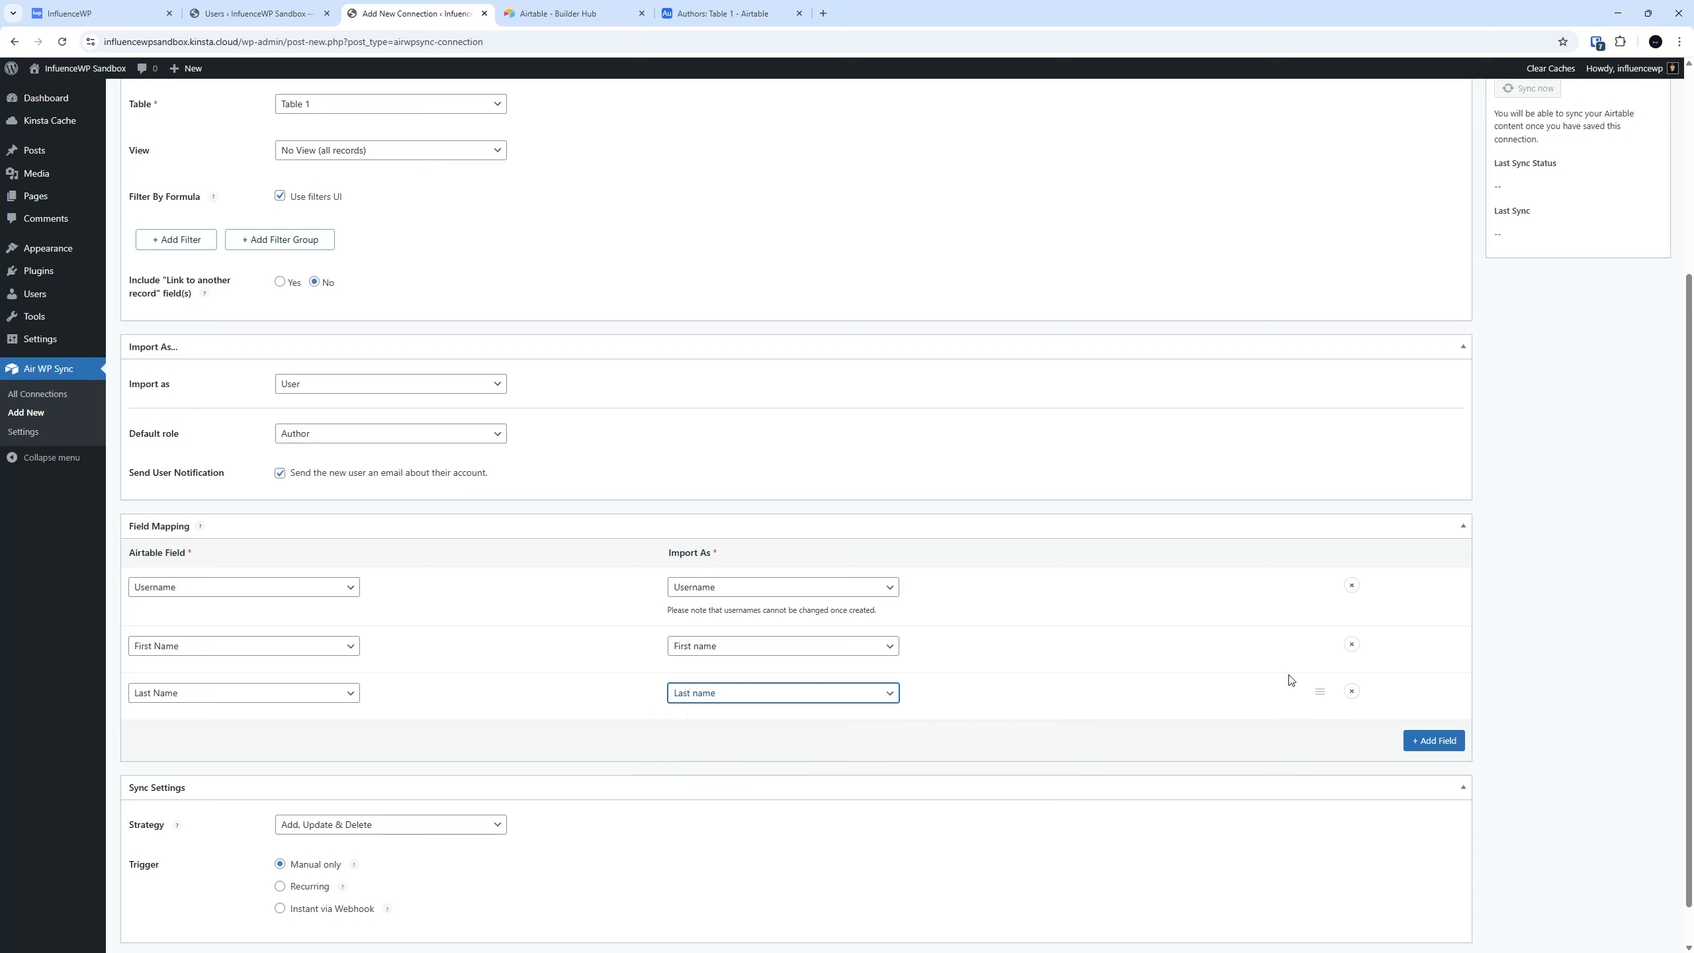
Add a fourth field mapping from Email Address to Email, leaving no extra mapping row below it.
left_click(1407, 728)
scroll(1024, 552, "down", 2)
left_click(235, 646)
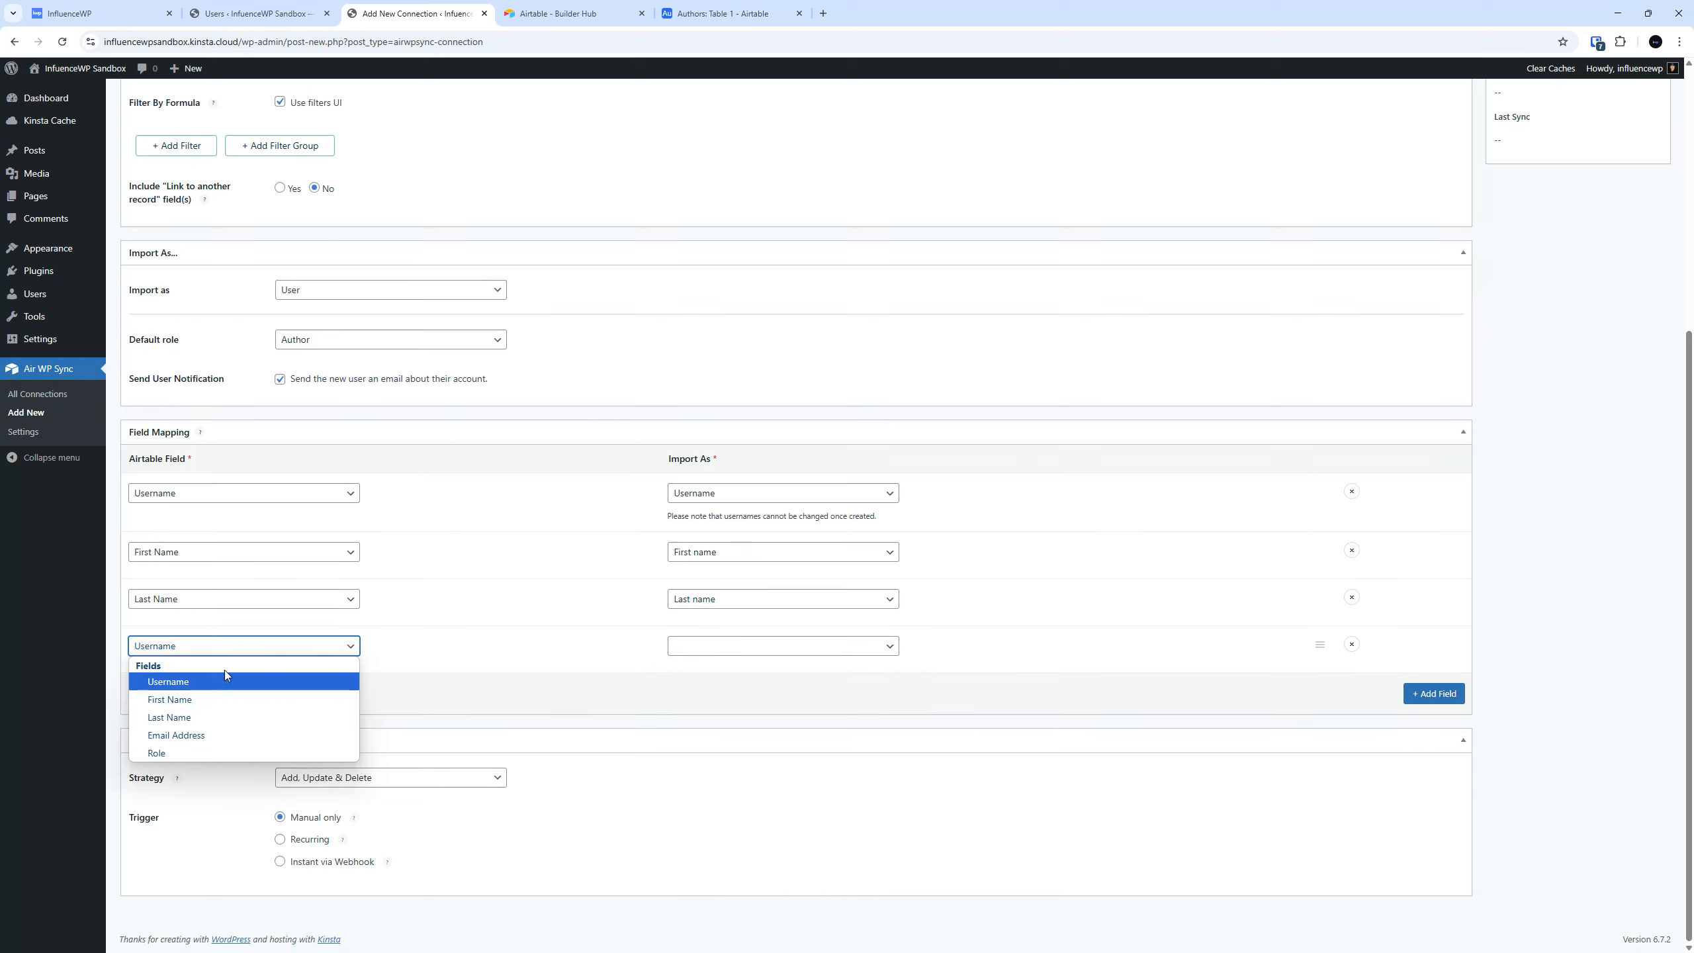
left_click(193, 736)
left_click(749, 648)
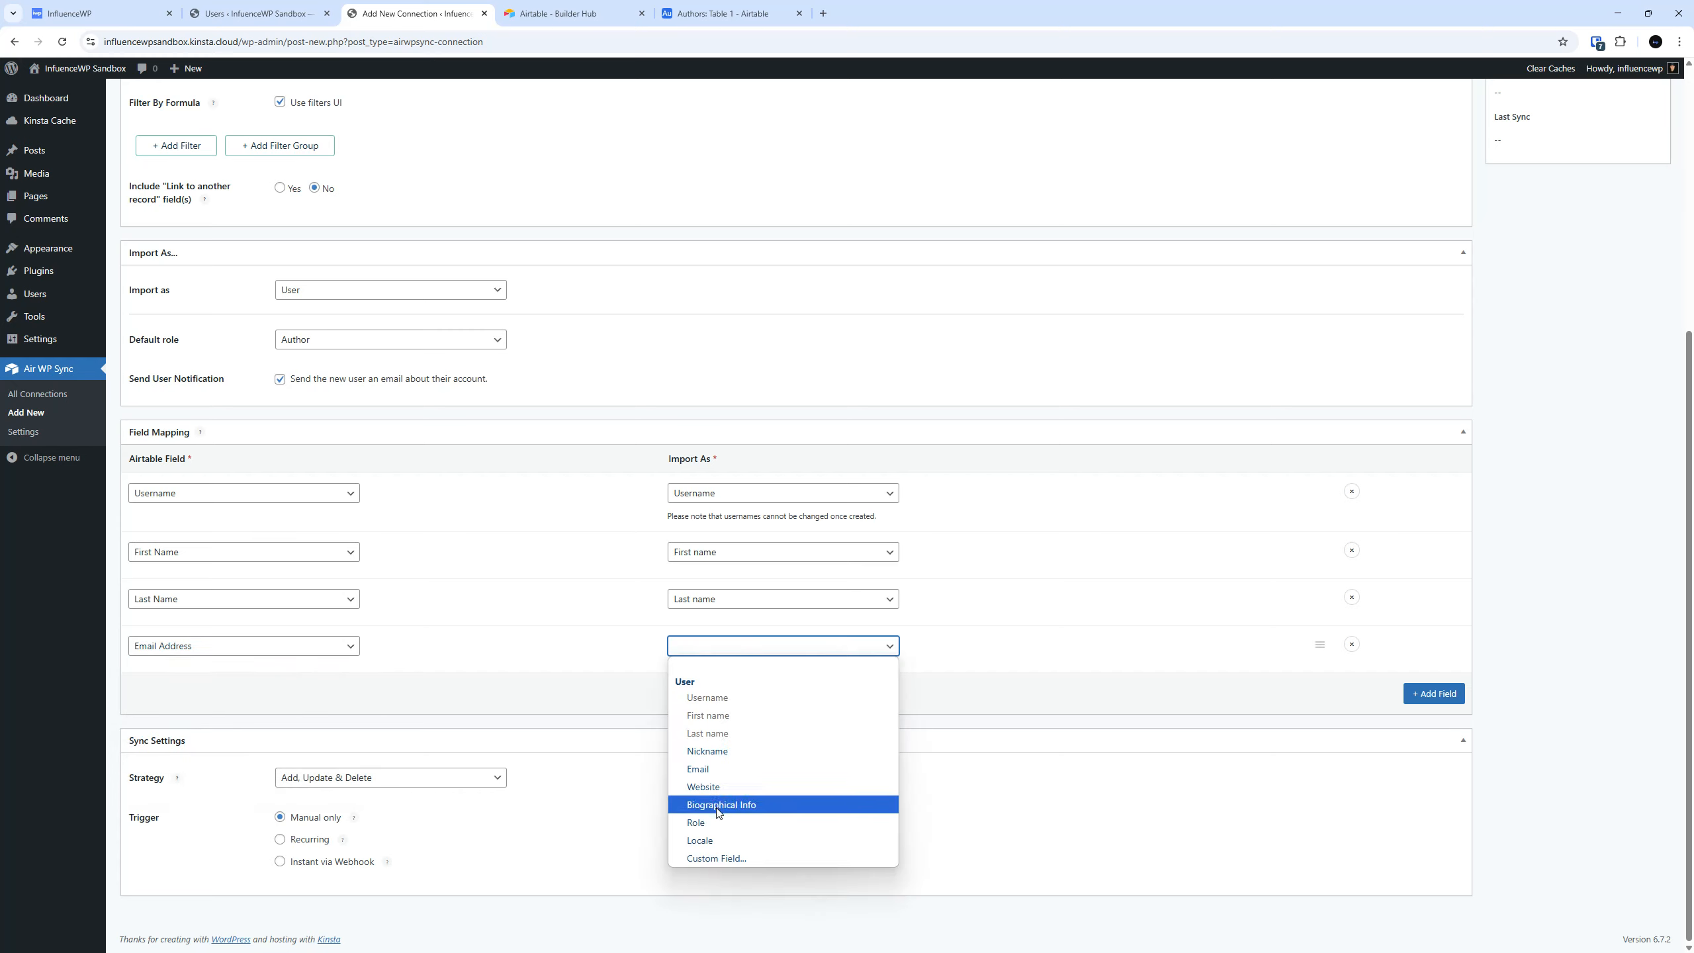
left_click(738, 770)
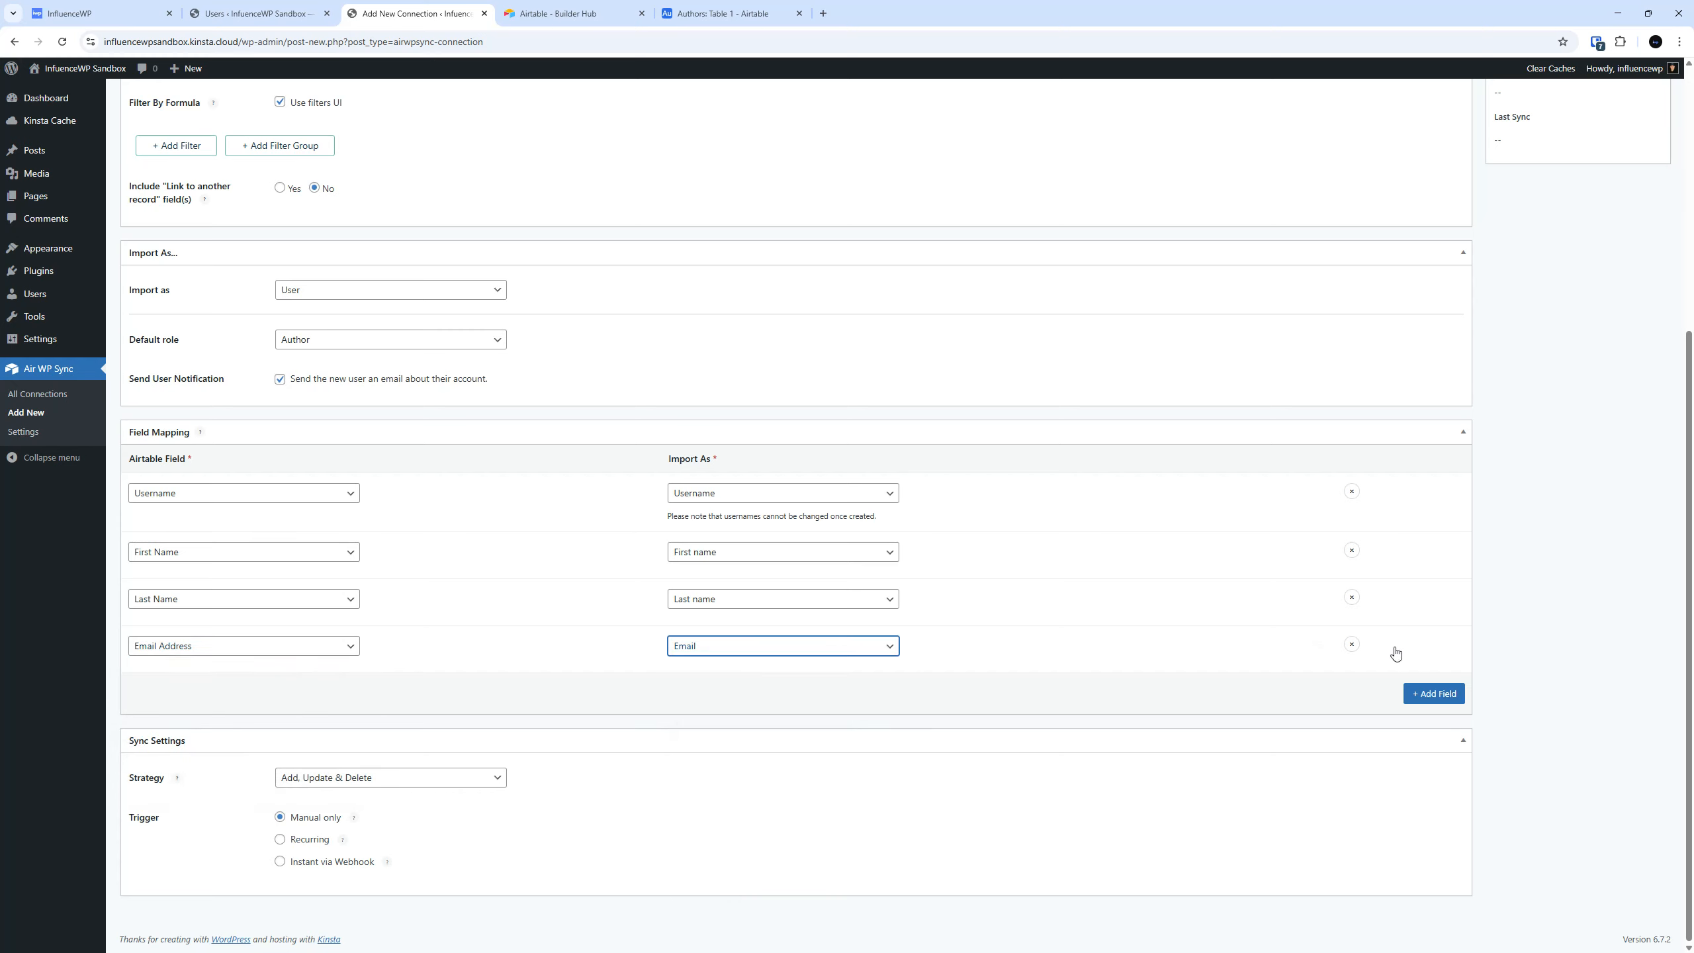
left_click(1434, 693)
left_click(1352, 691)
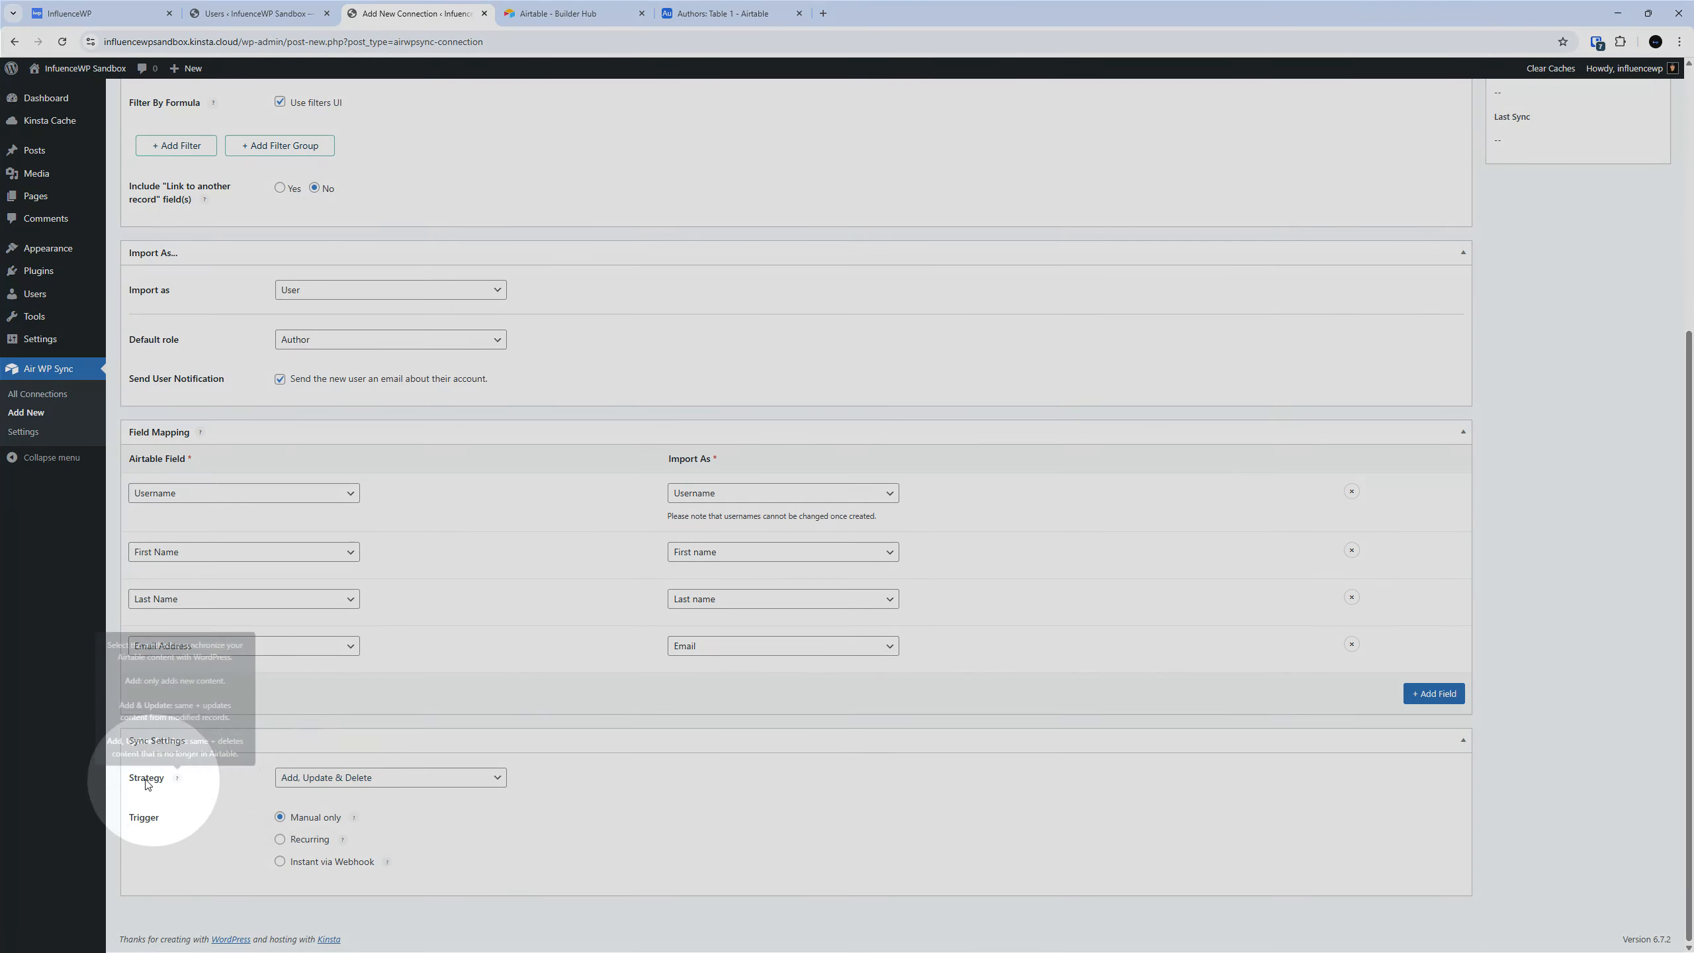
Examine the sync Strategy help text and its available options, keeping Add, Update & Delete selected.
mouse_move(176, 779)
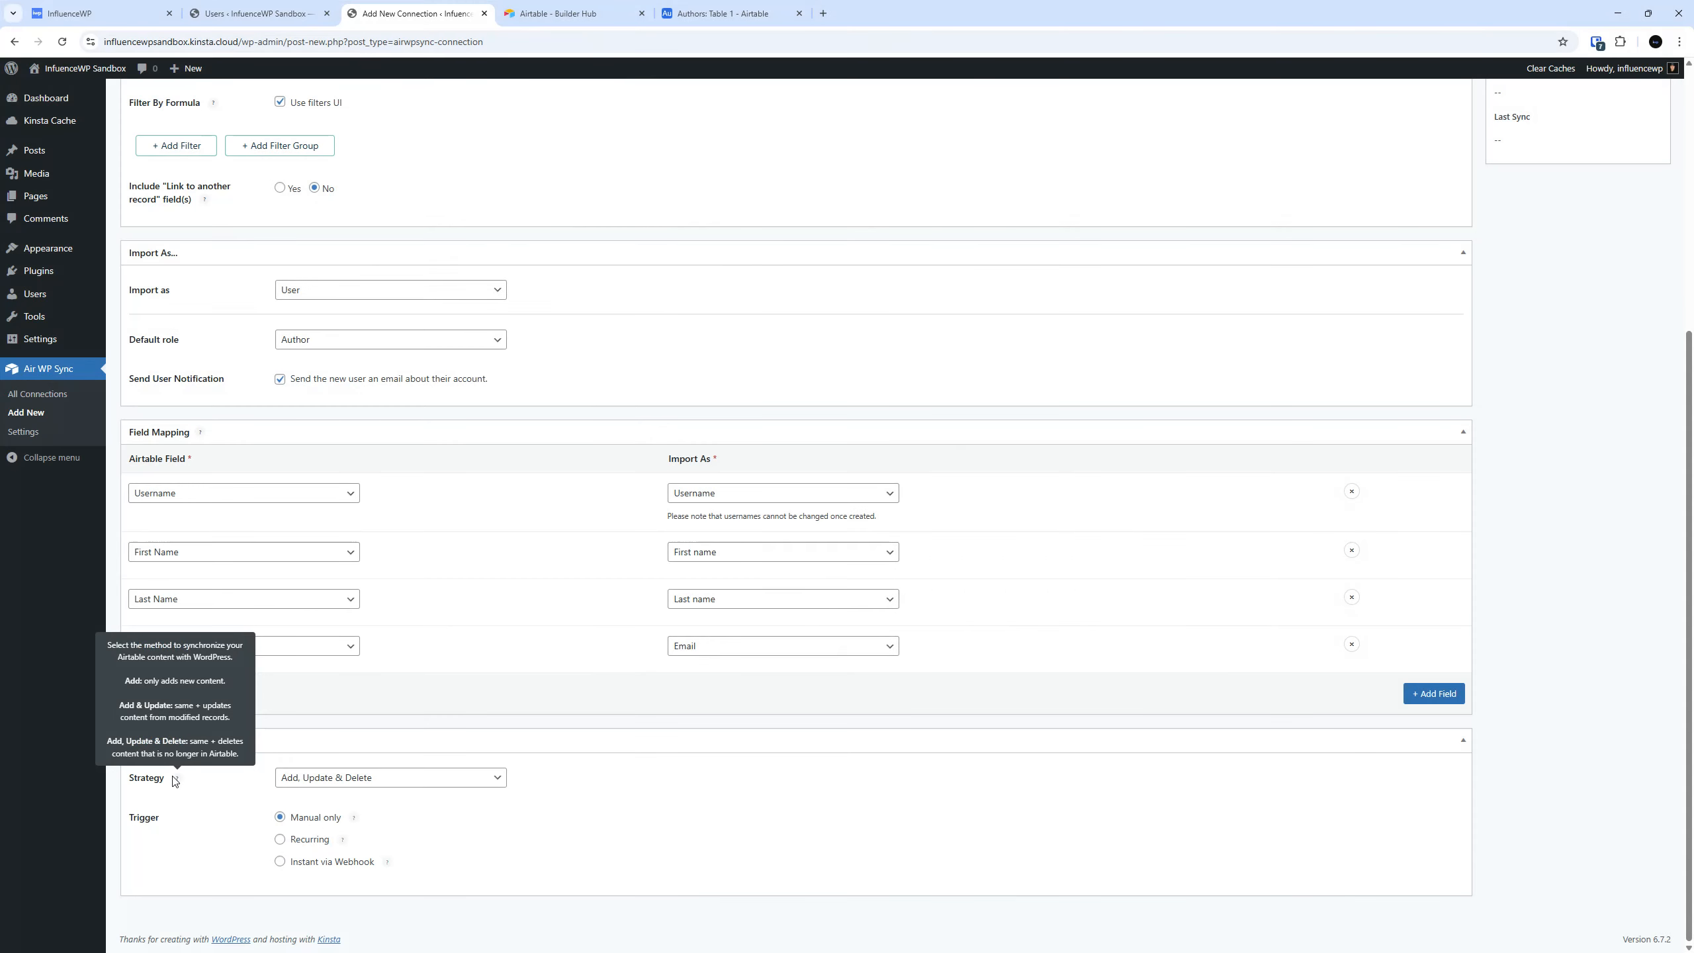
left_click(364, 786)
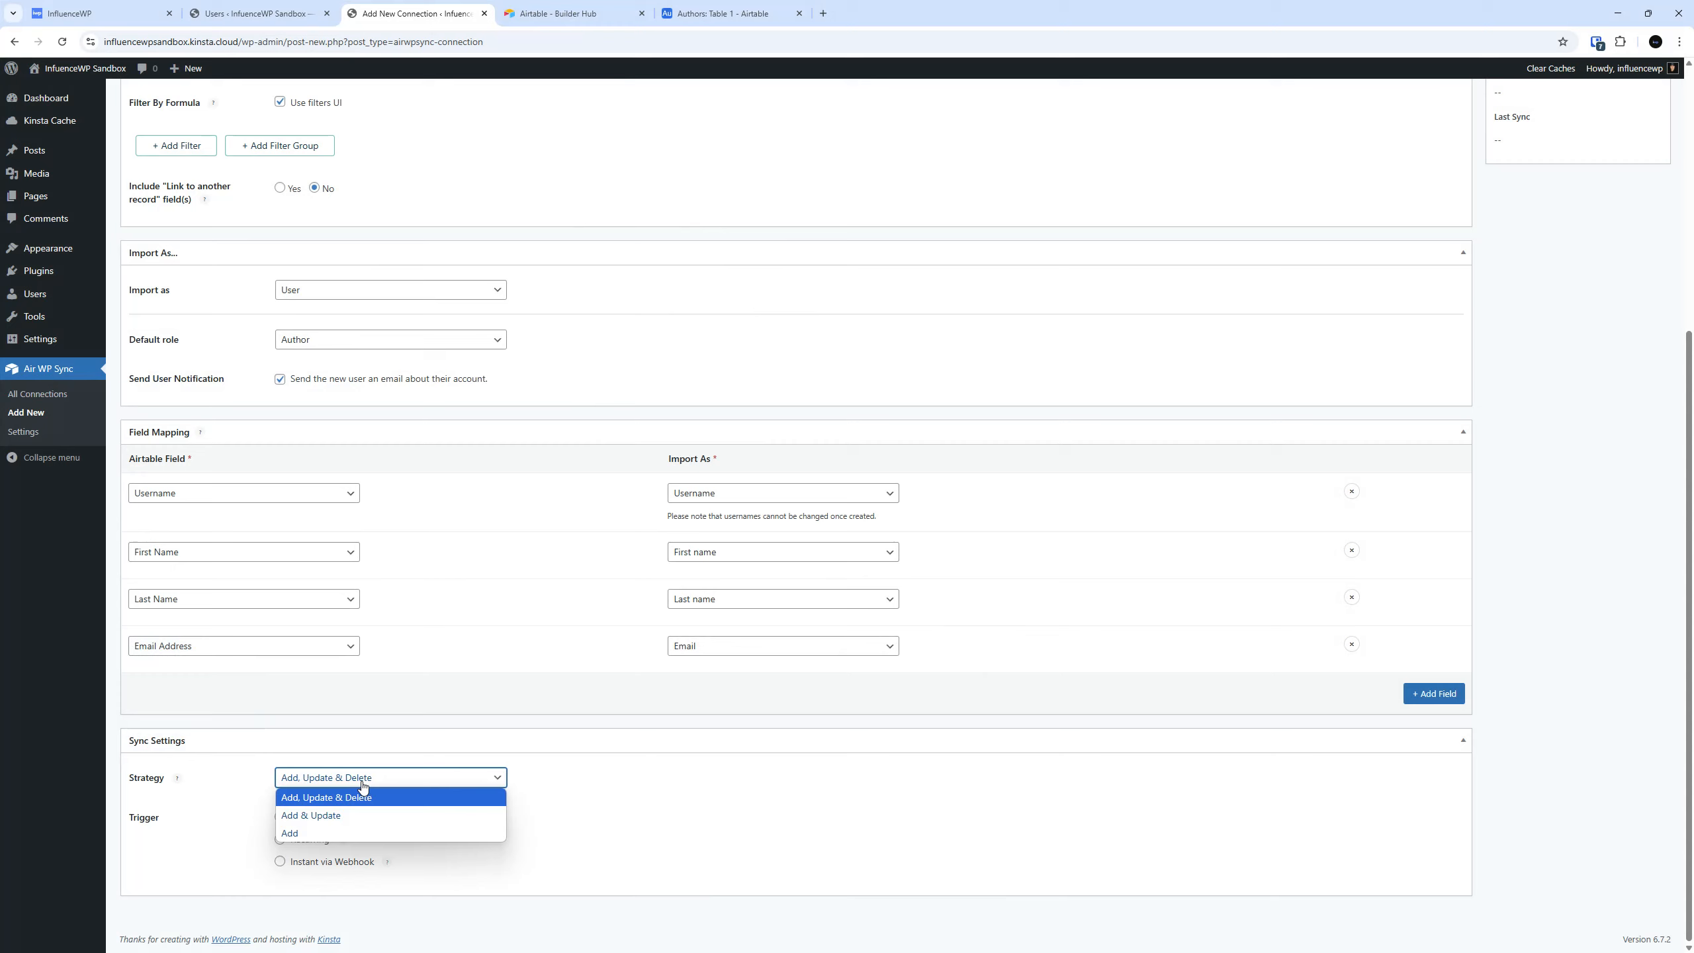
left_click(364, 785)
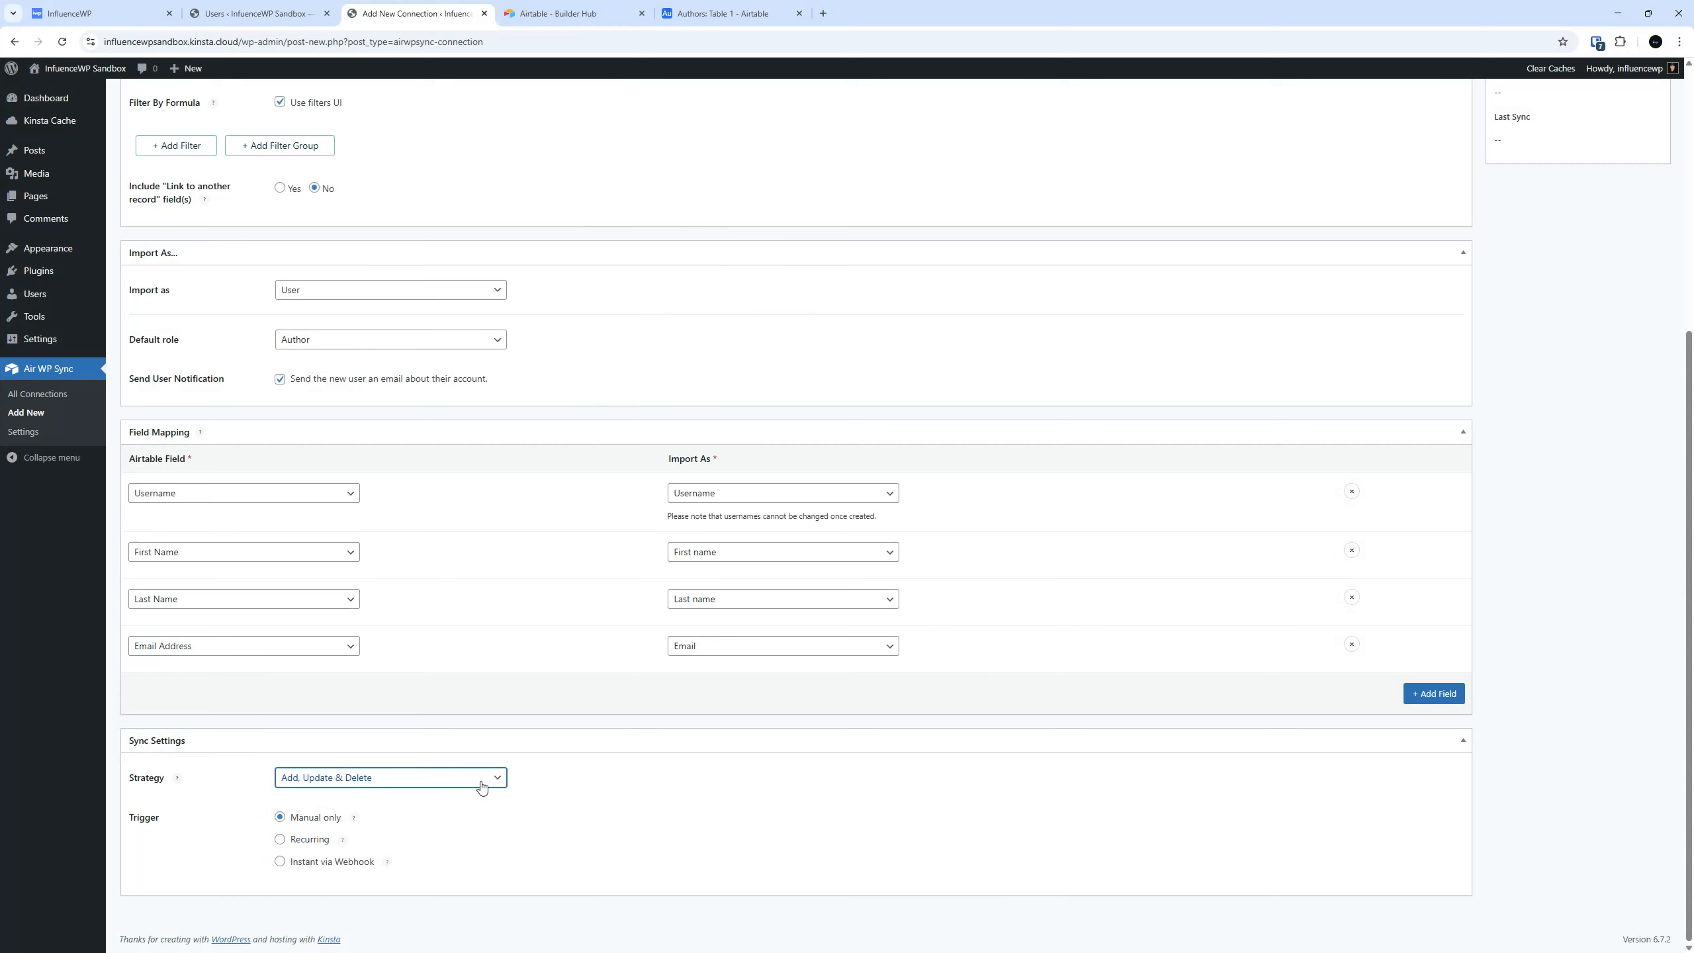
left_click(450, 788)
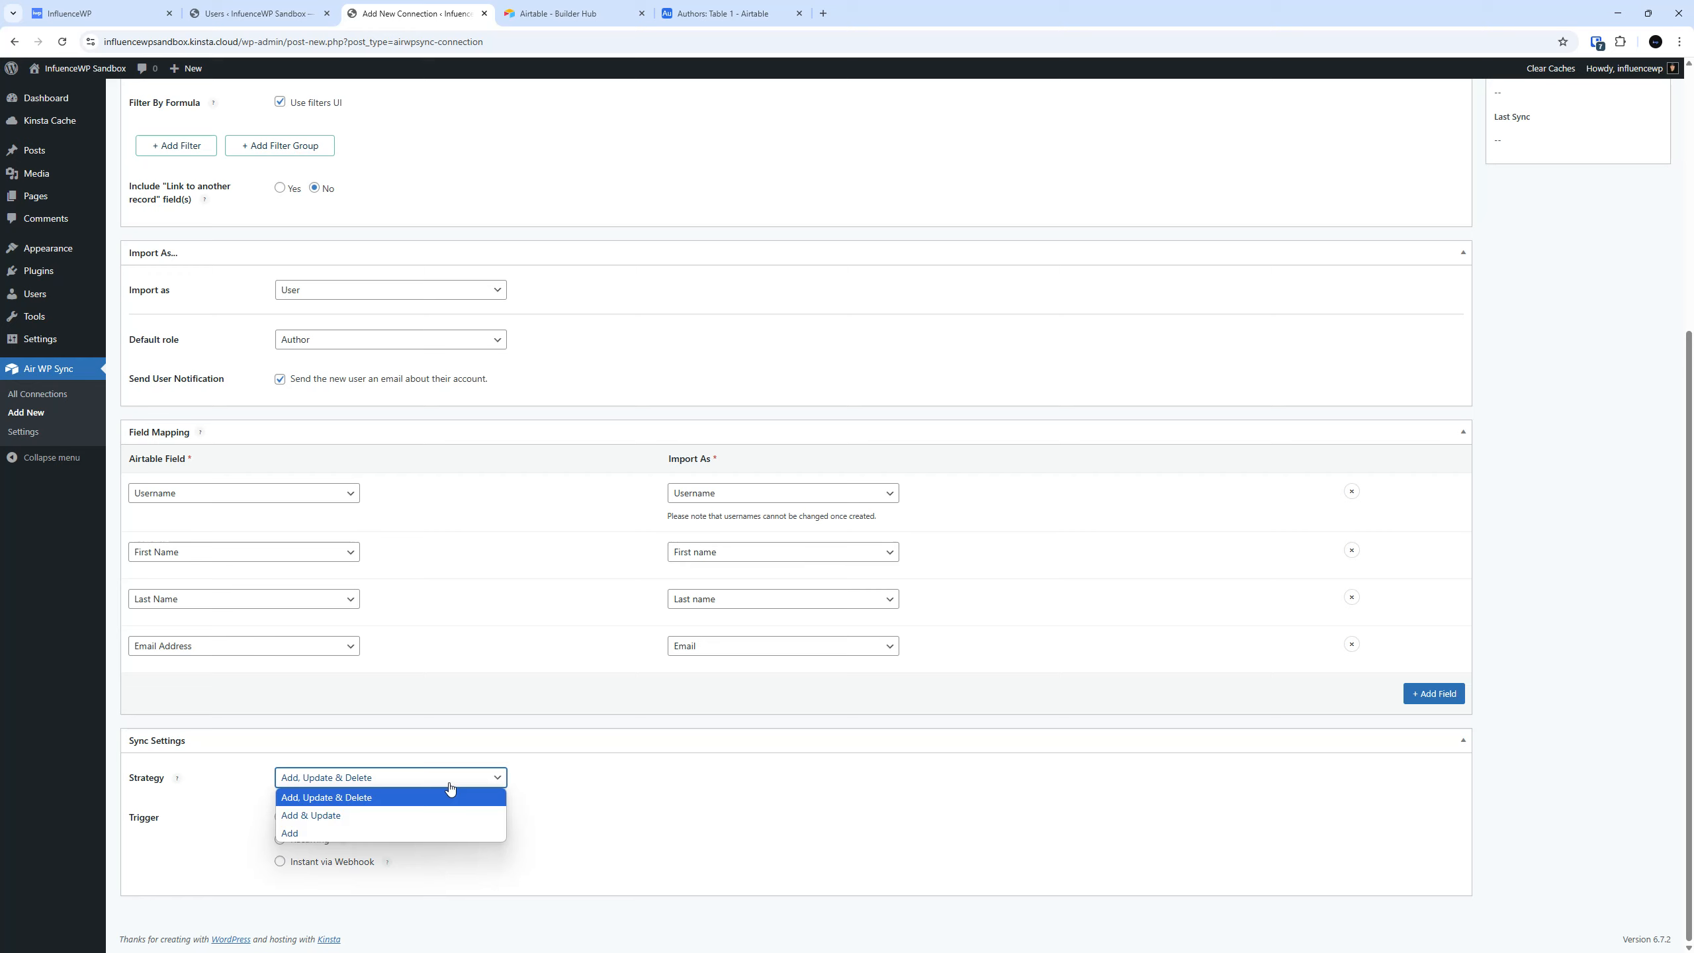
left_click(558, 794)
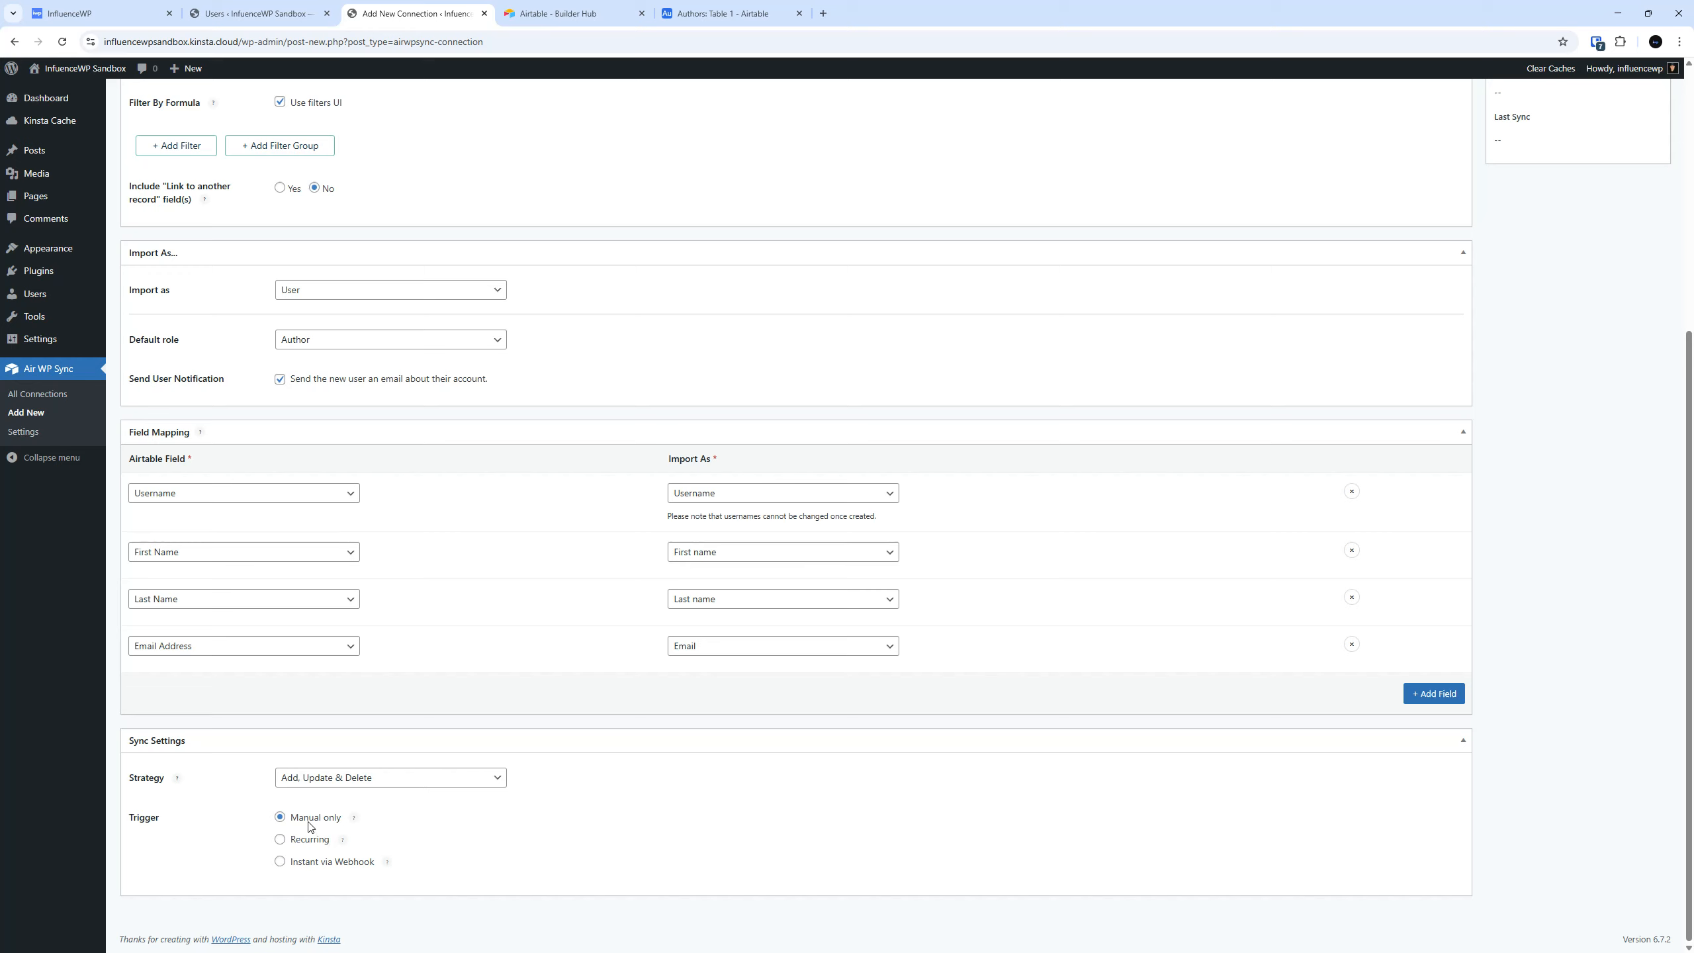
Review the help text for the sync triggers, keep Manual only, and publish the IWP Authors connection.
mouse_move(356, 822)
mouse_move(388, 862)
scroll(532, 842, "up", 5)
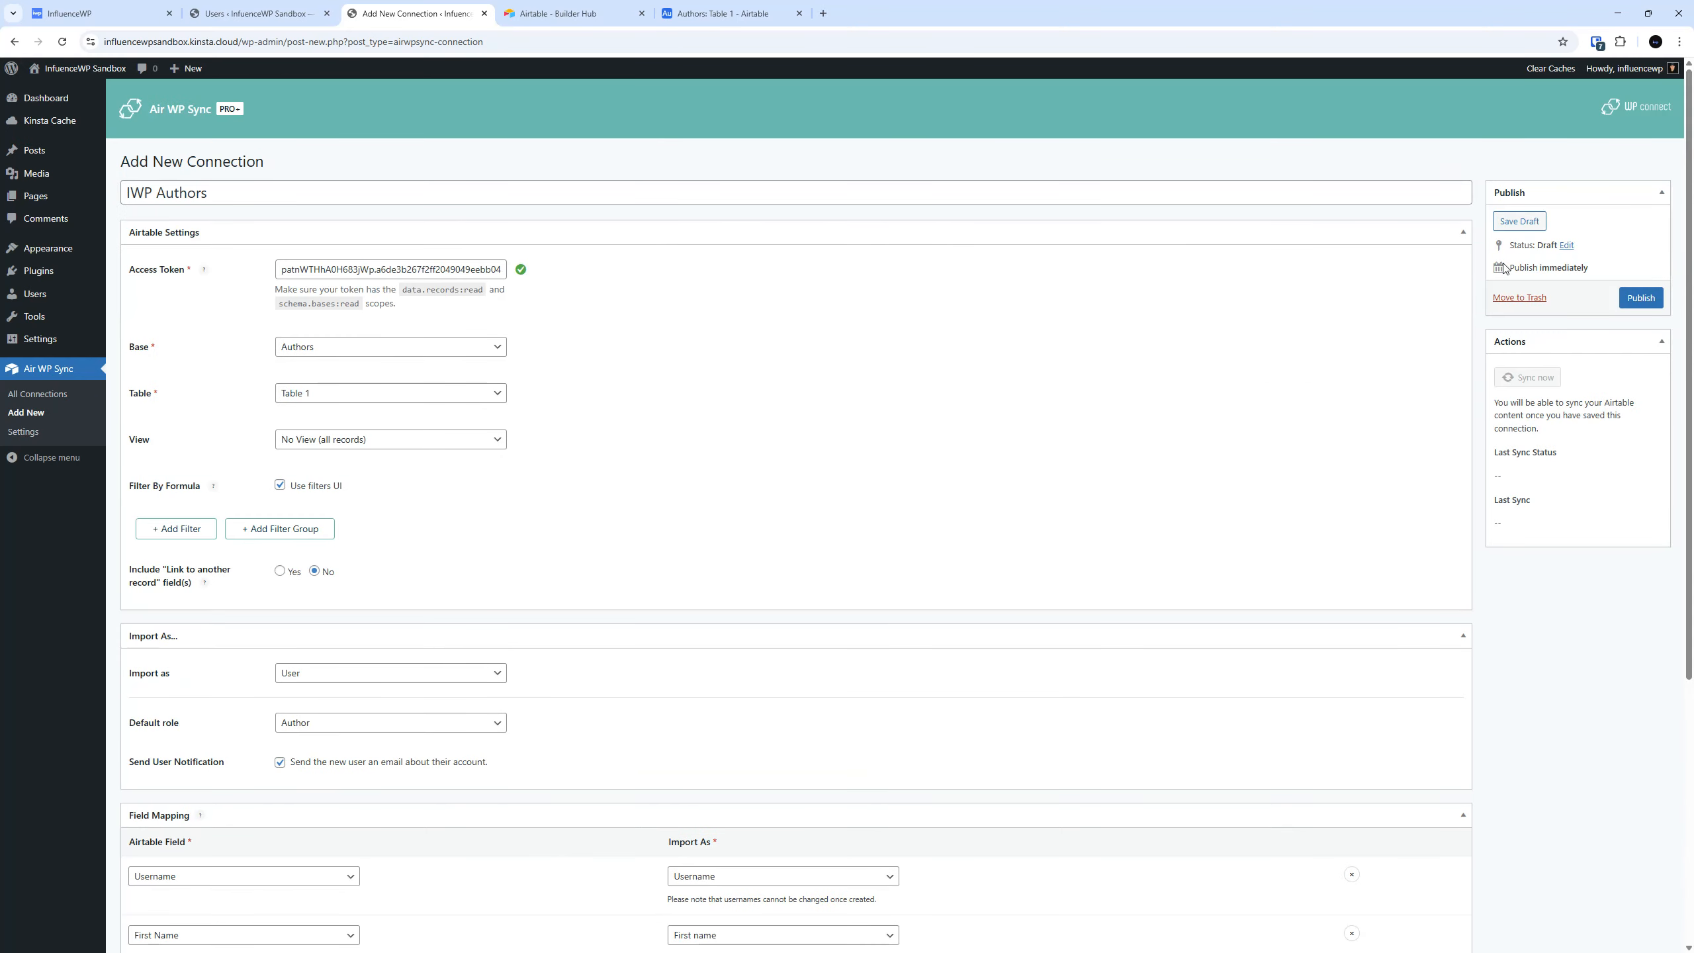
left_click(1637, 304)
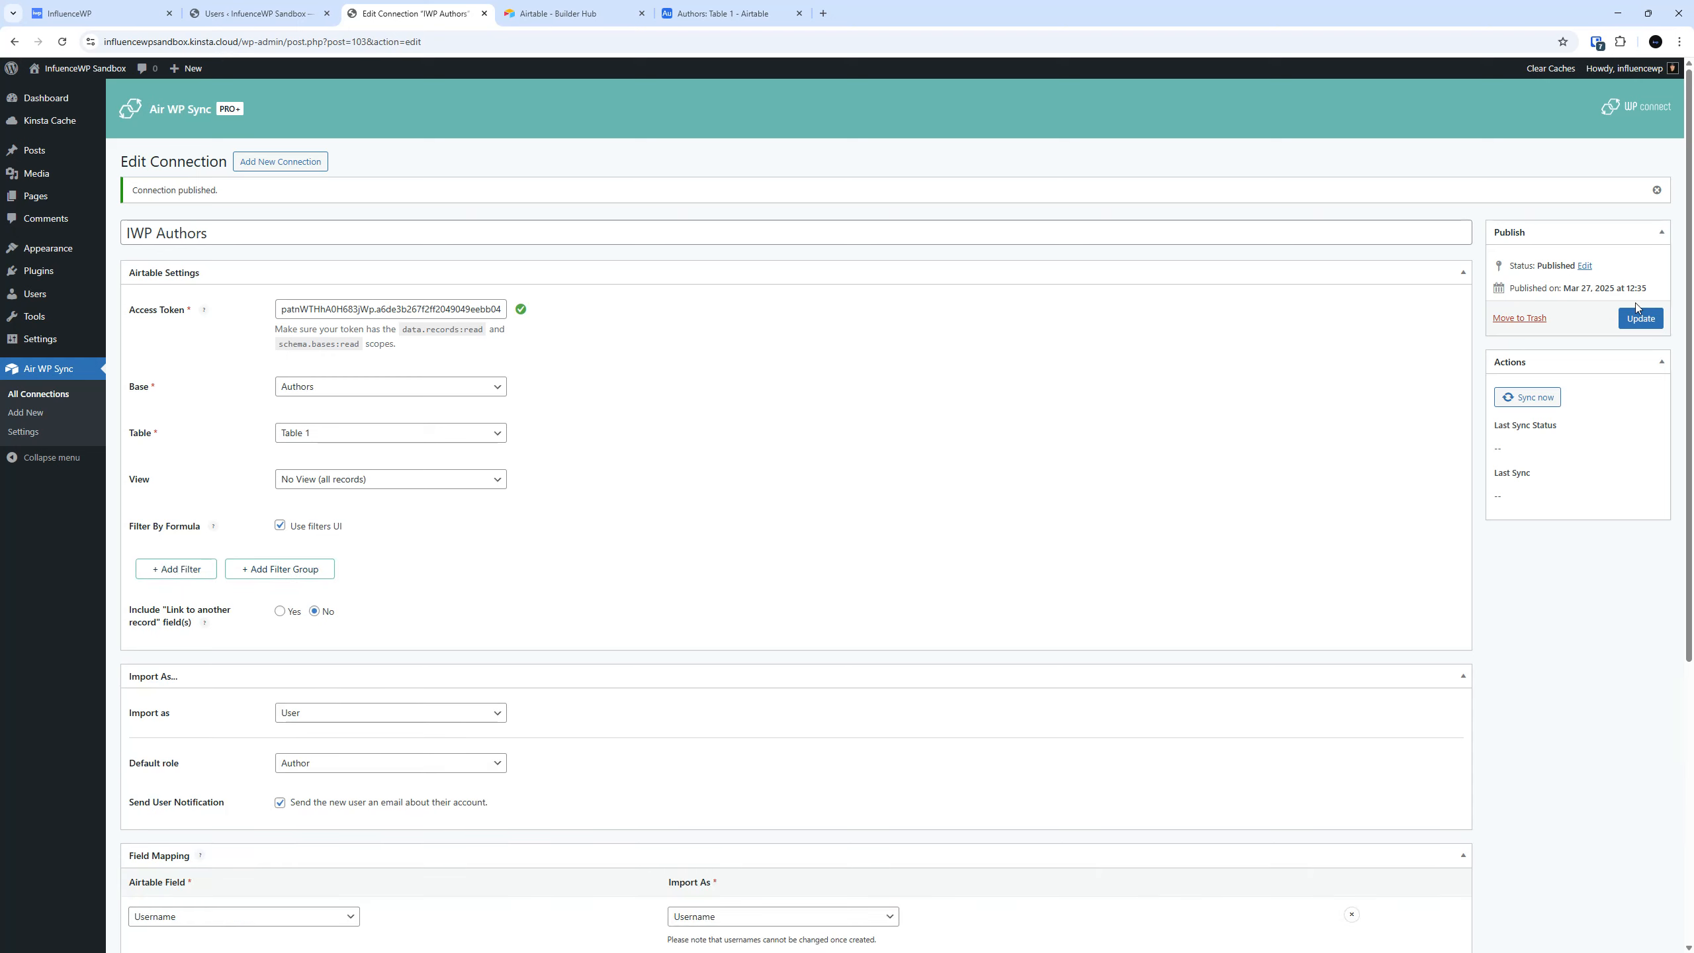
Check the WordPress users list and the Airtable authors table, and run a manual sync of the IWP Authors connection.
left_click(272, 5)
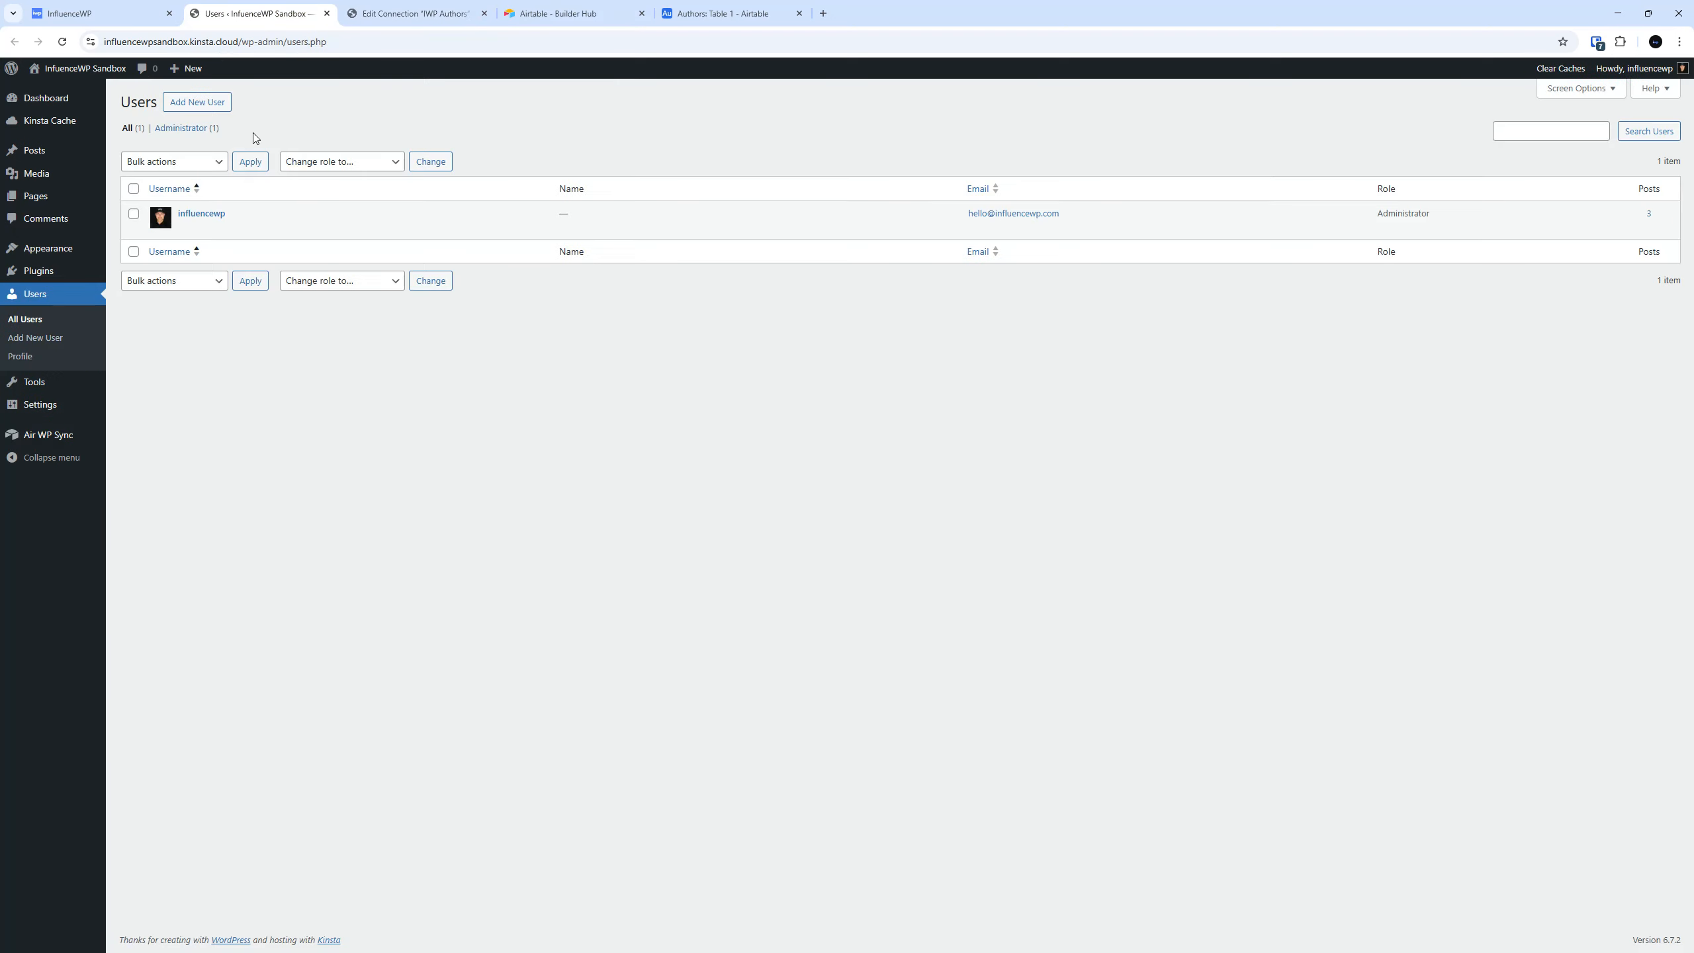
left_click(742, 13)
left_click(379, 7)
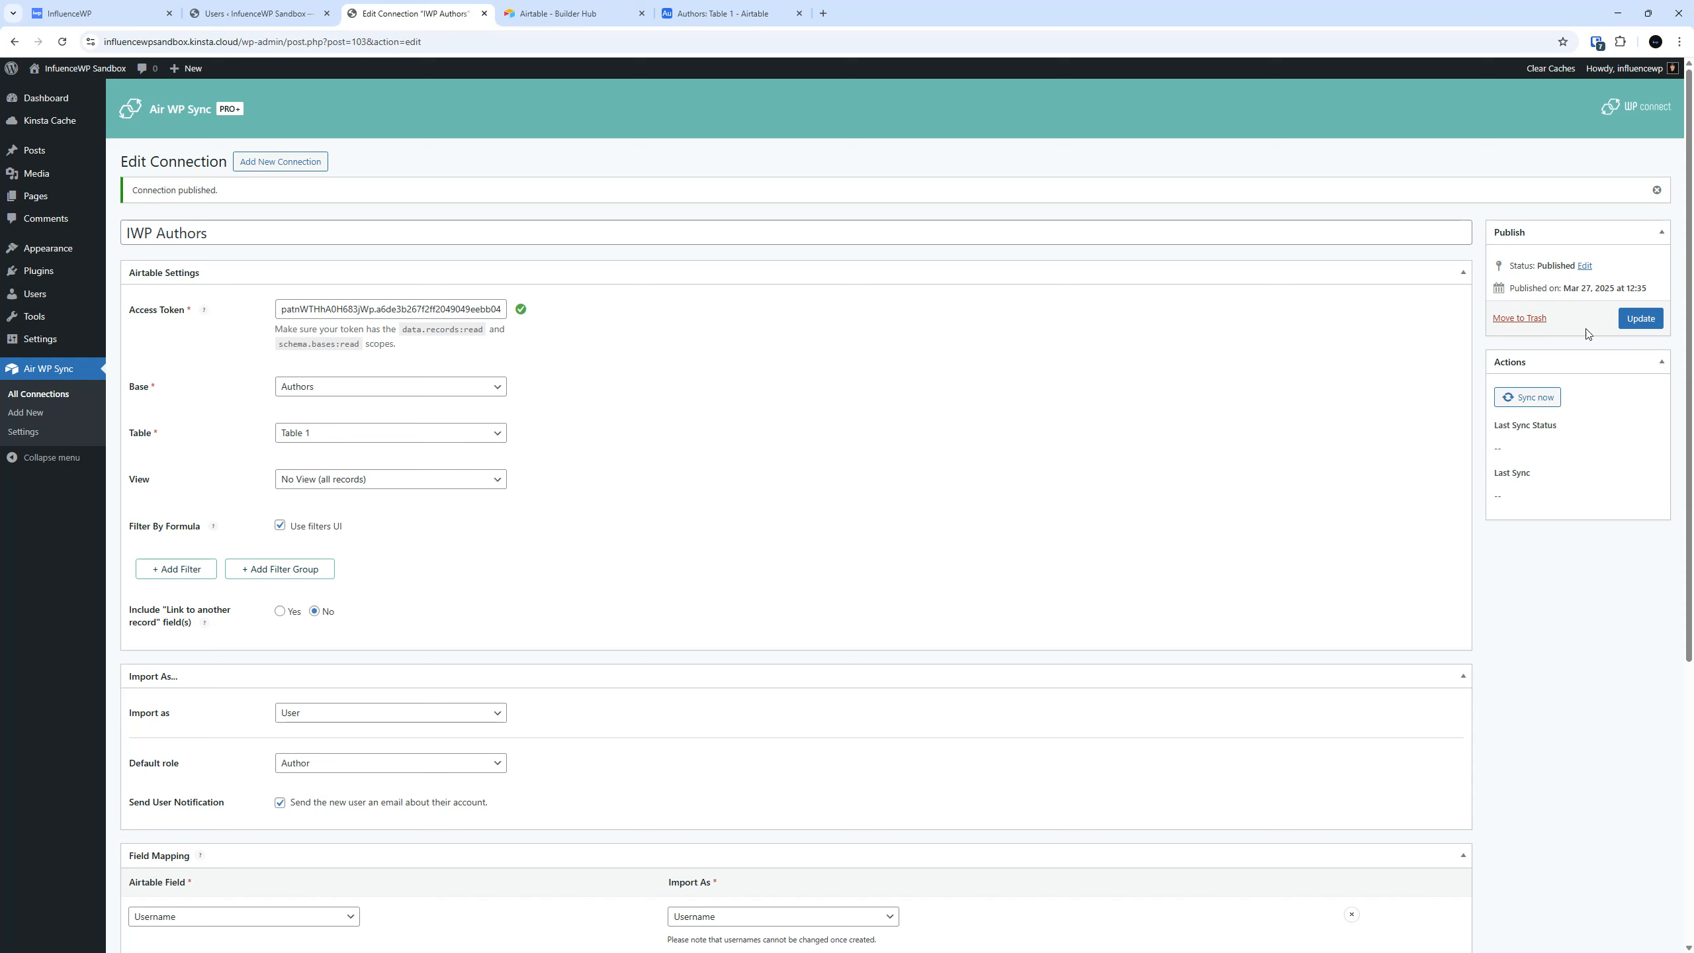
left_click(1527, 399)
Reload the WordPress users list and open the imported author1 user for editing.
left_click(242, 5)
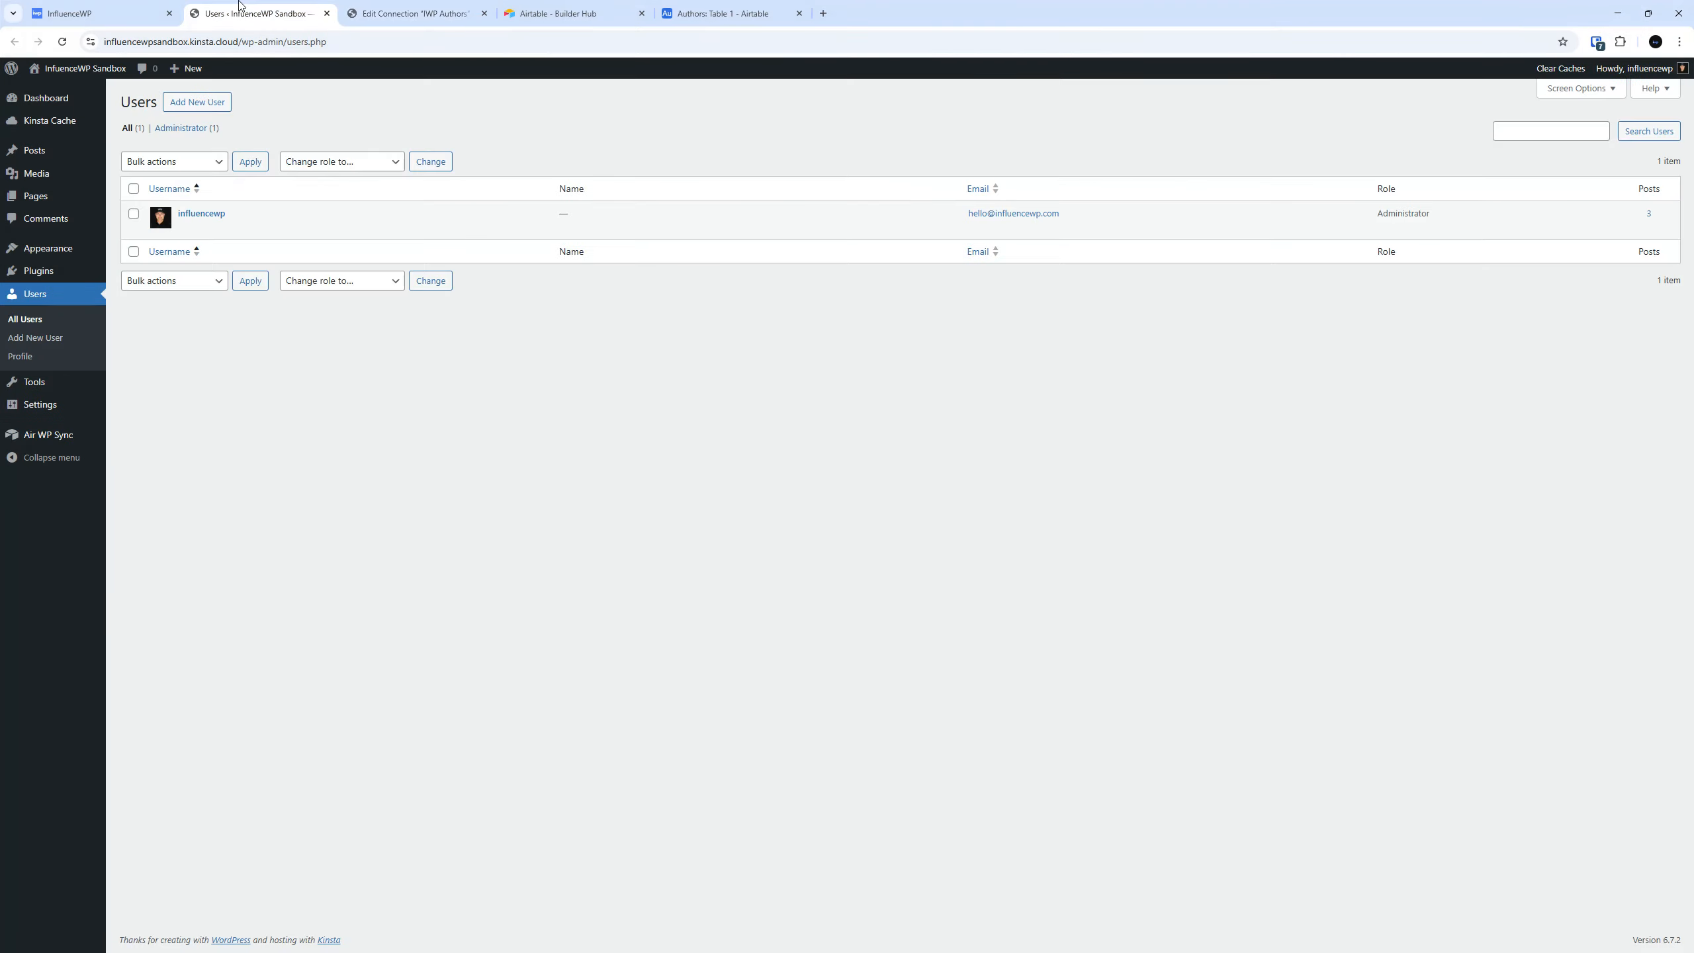
left_click(63, 43)
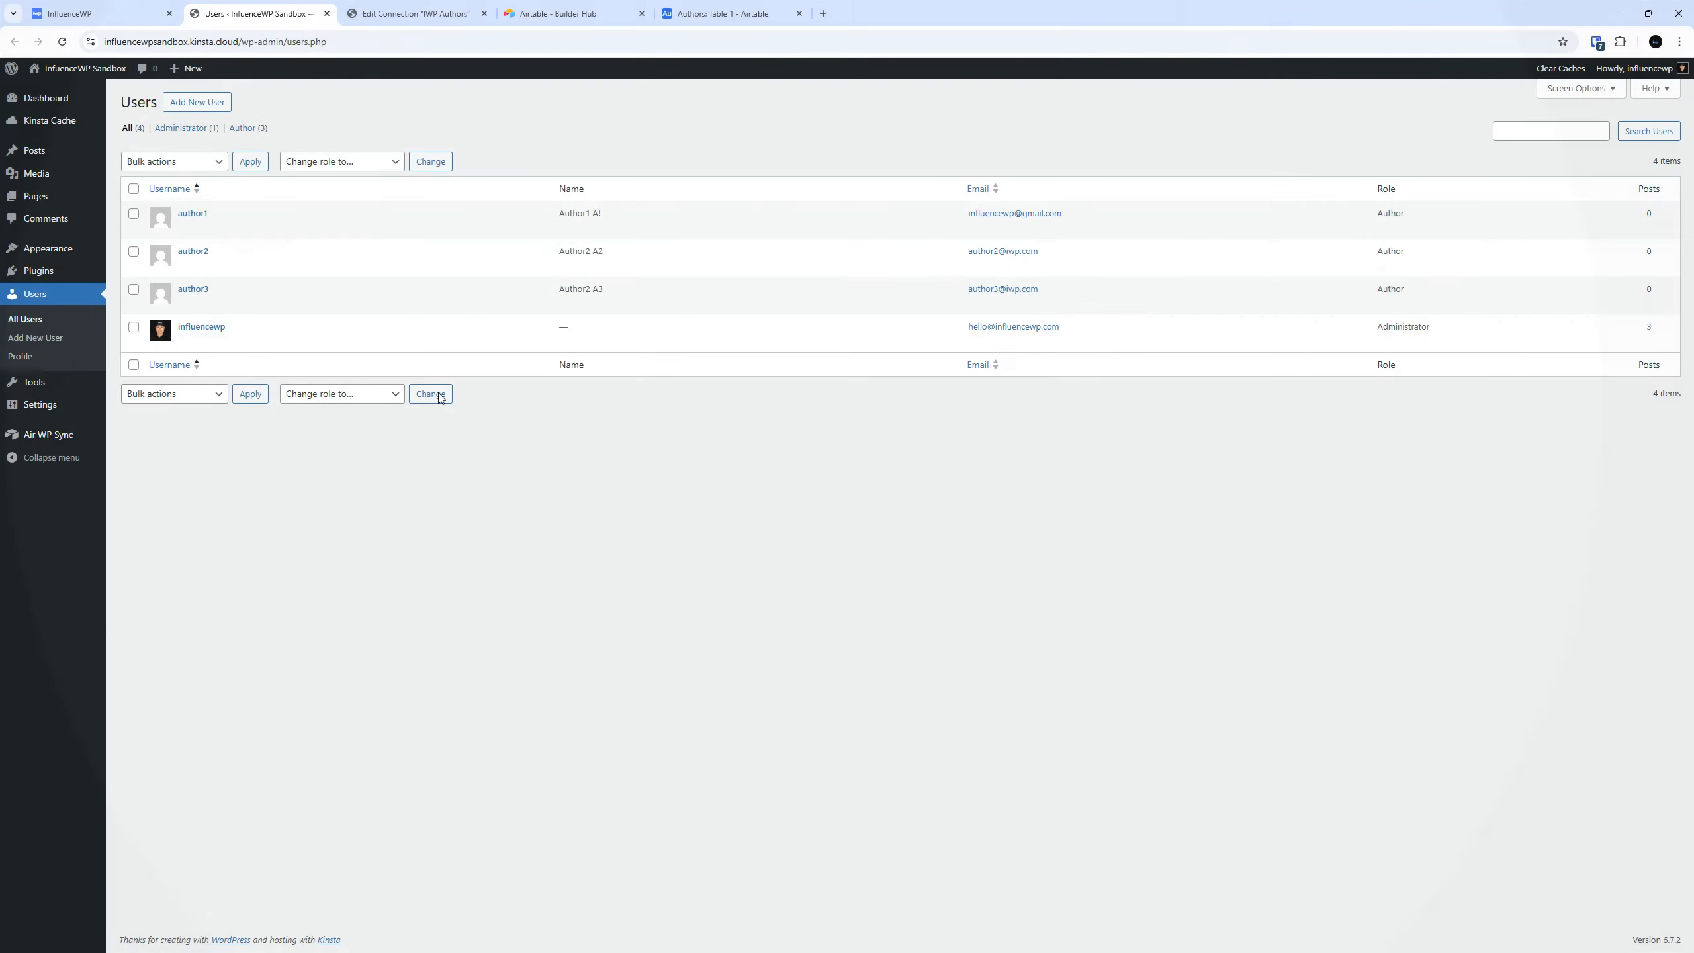
left_click(204, 215)
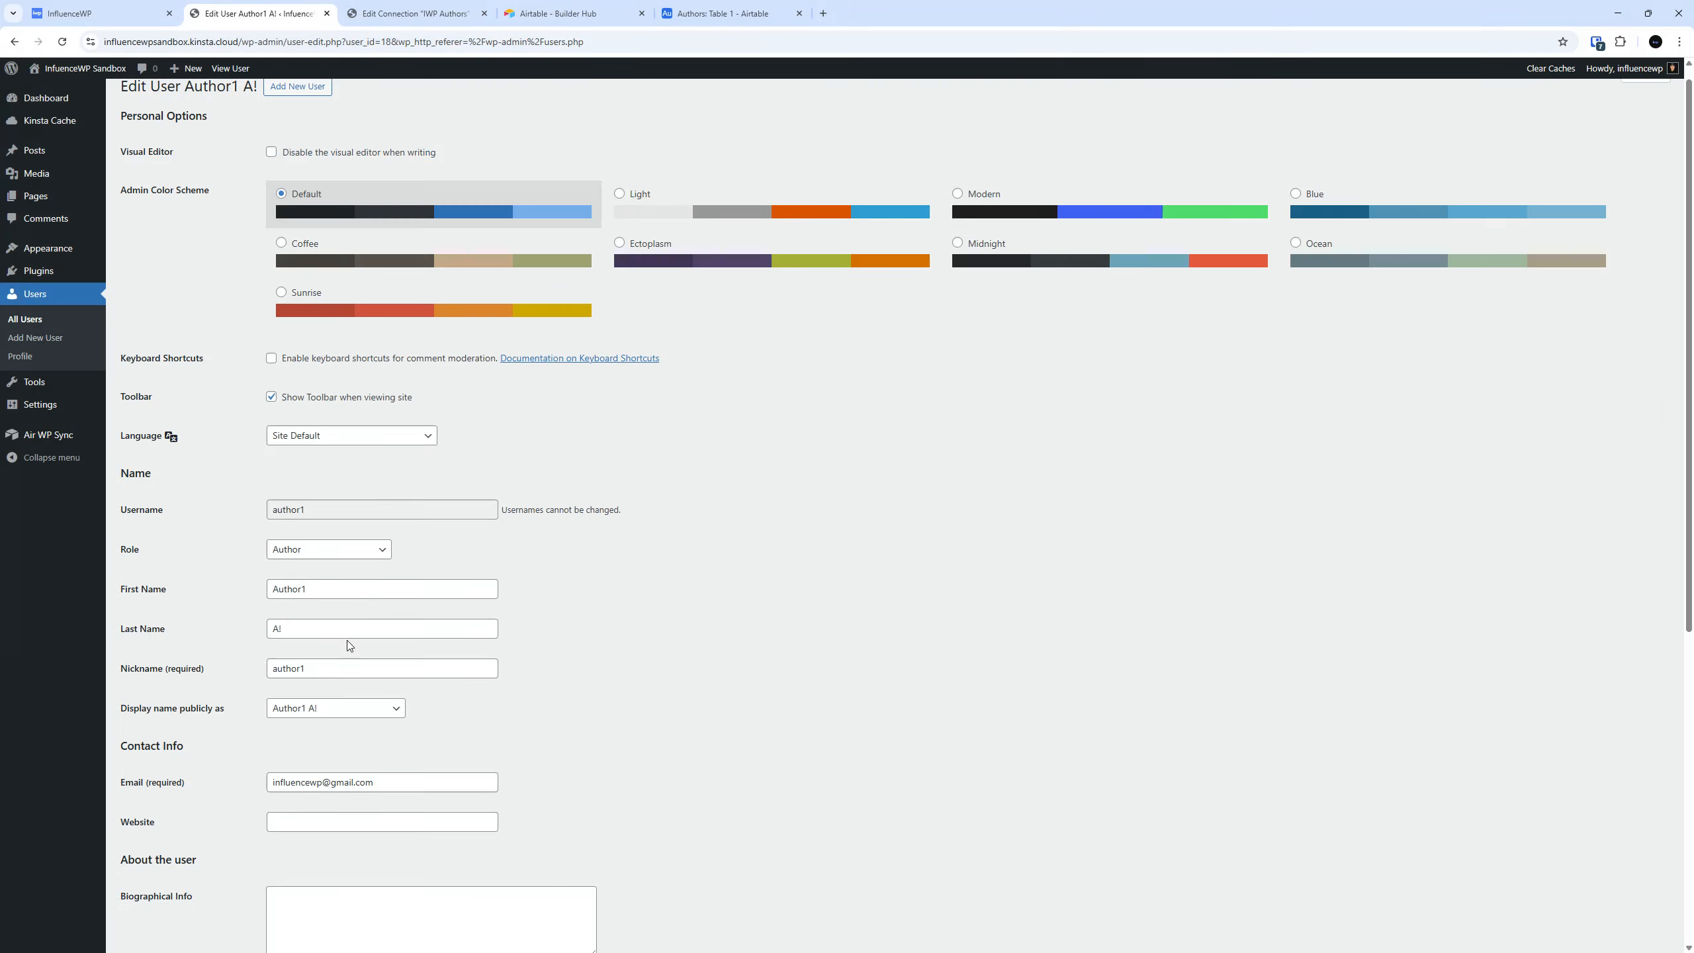
Examine the author1 profile's name, nickname, email and account management fields without changing them.
scroll(400, 654, "down", 2)
scroll(446, 666, "down", 2)
left_click_drag(326, 415, 248, 426)
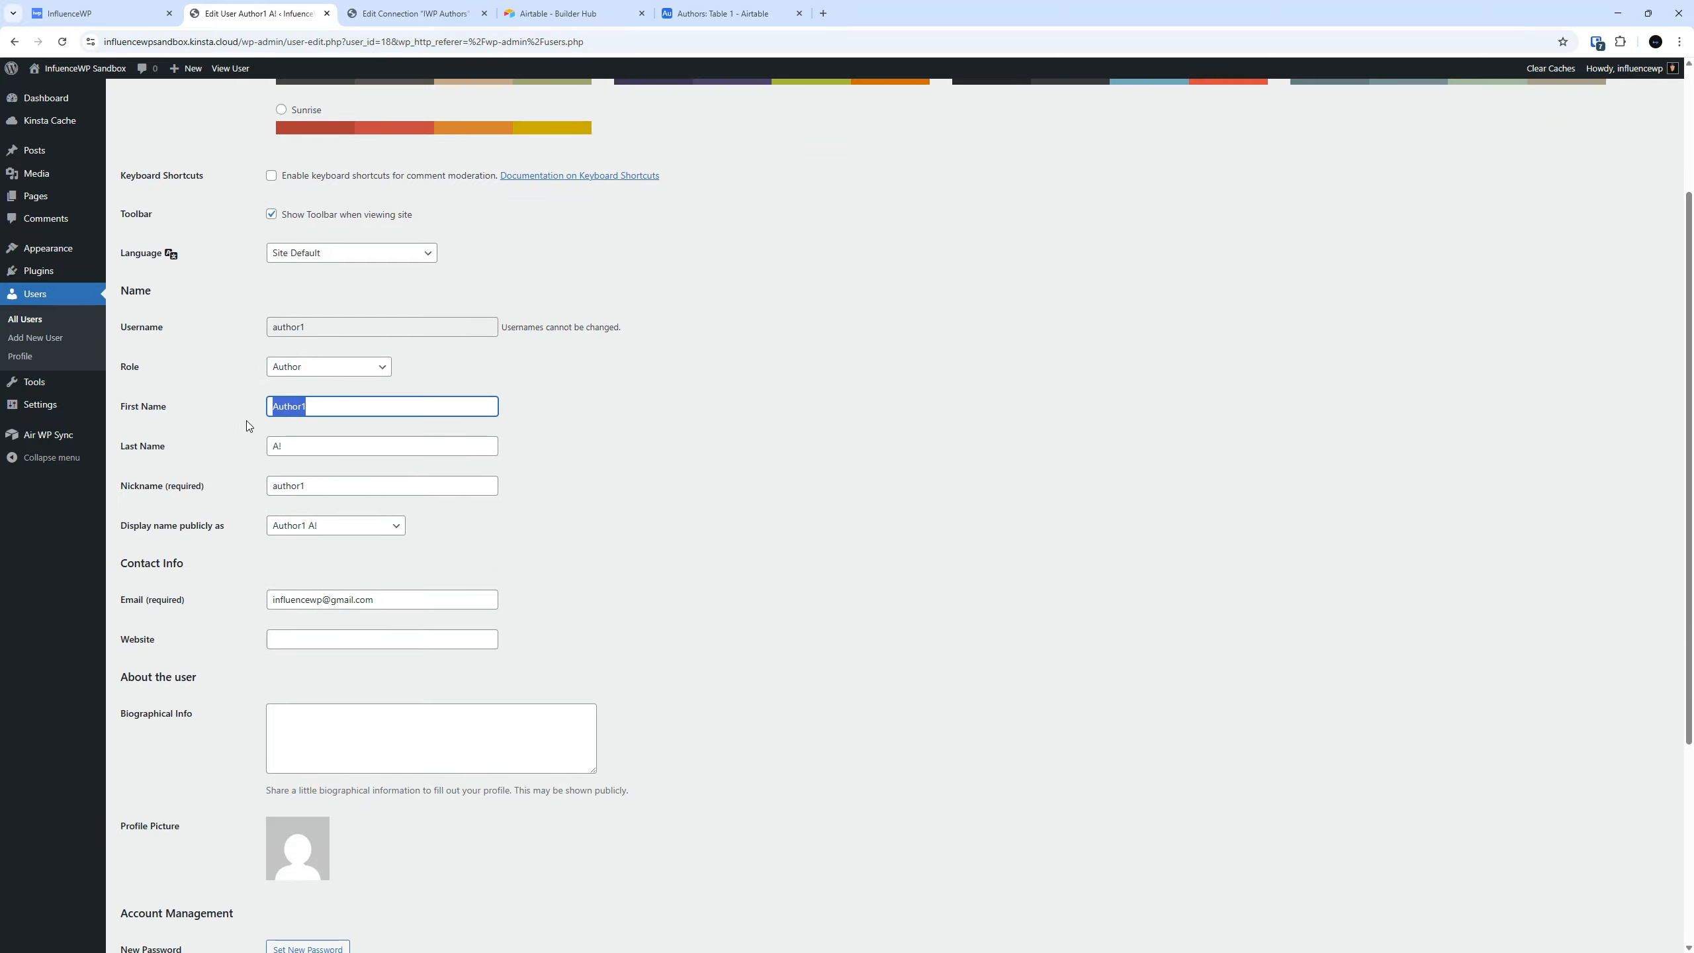
key("Tab")
left_click(371, 476)
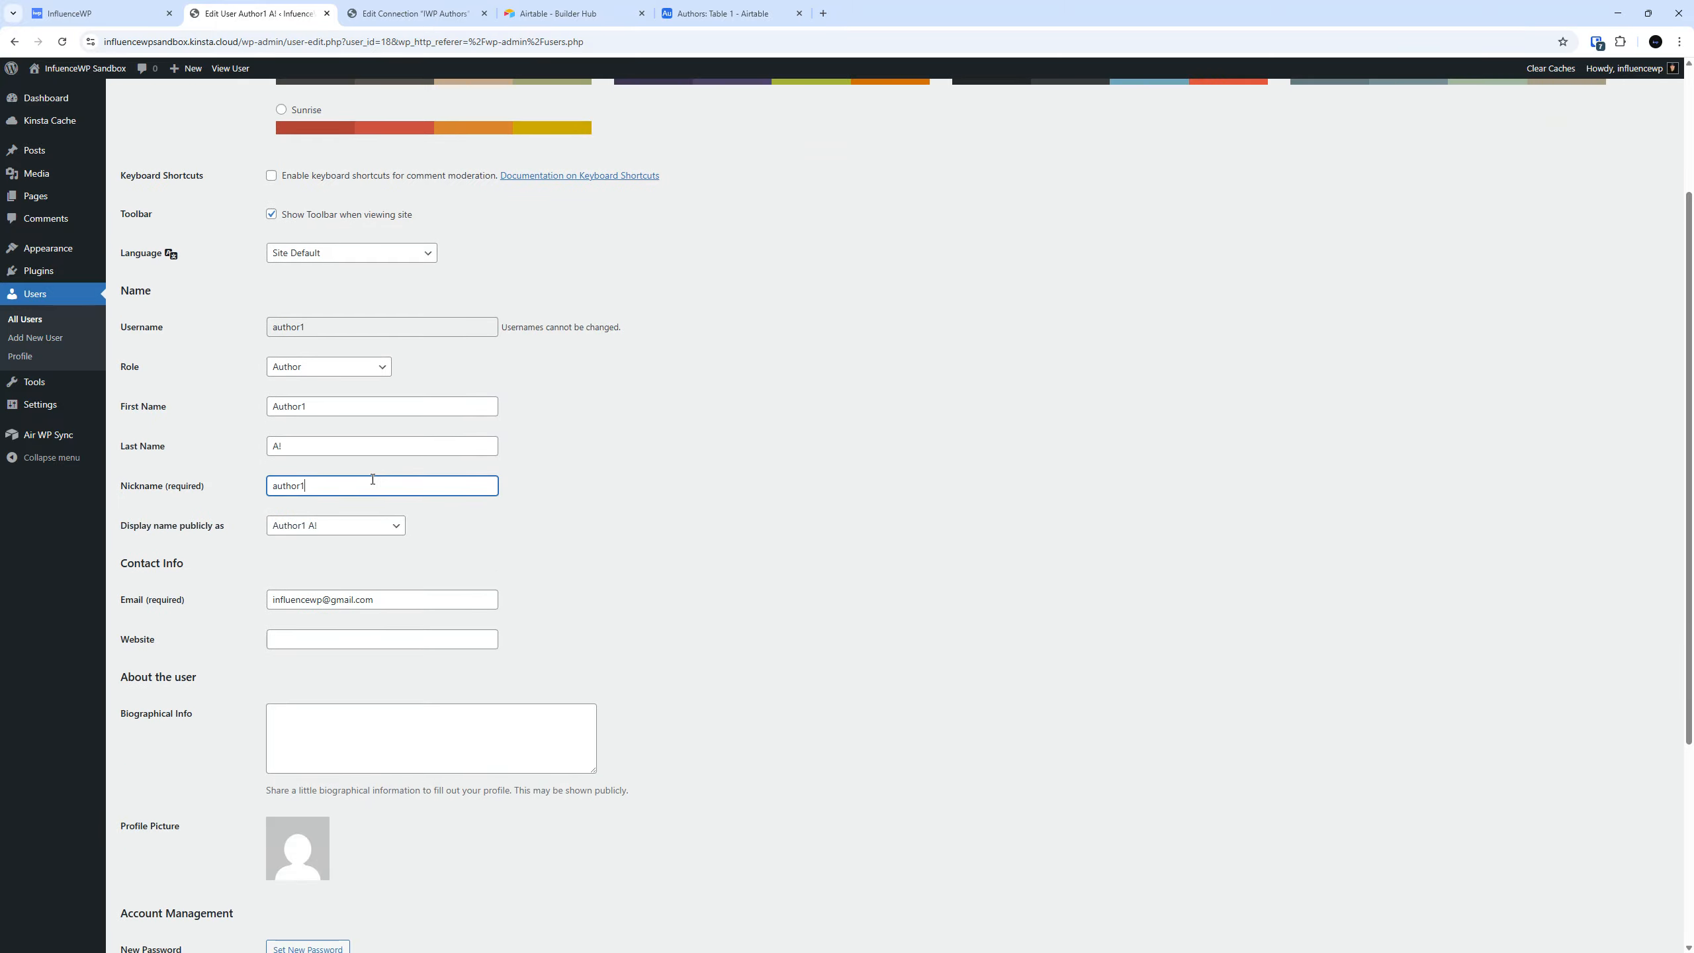
scroll(1002, 487, "down", 2)
scroll(1011, 590, "down", 3)
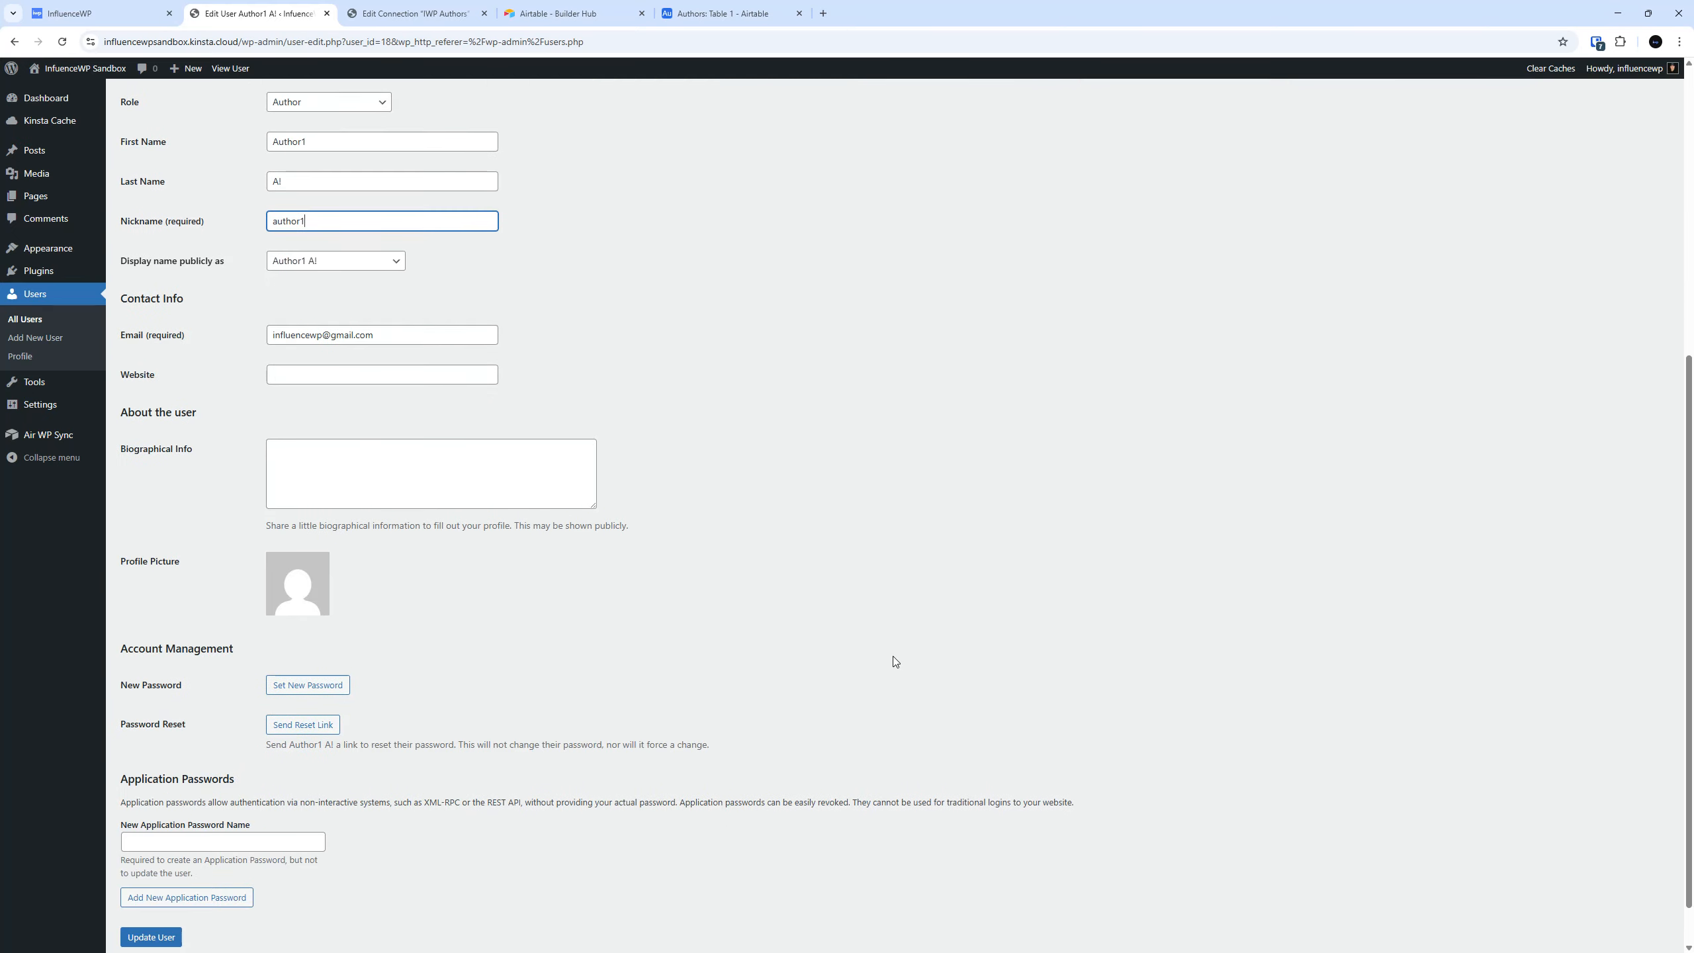
scroll(804, 401, "up", 8)
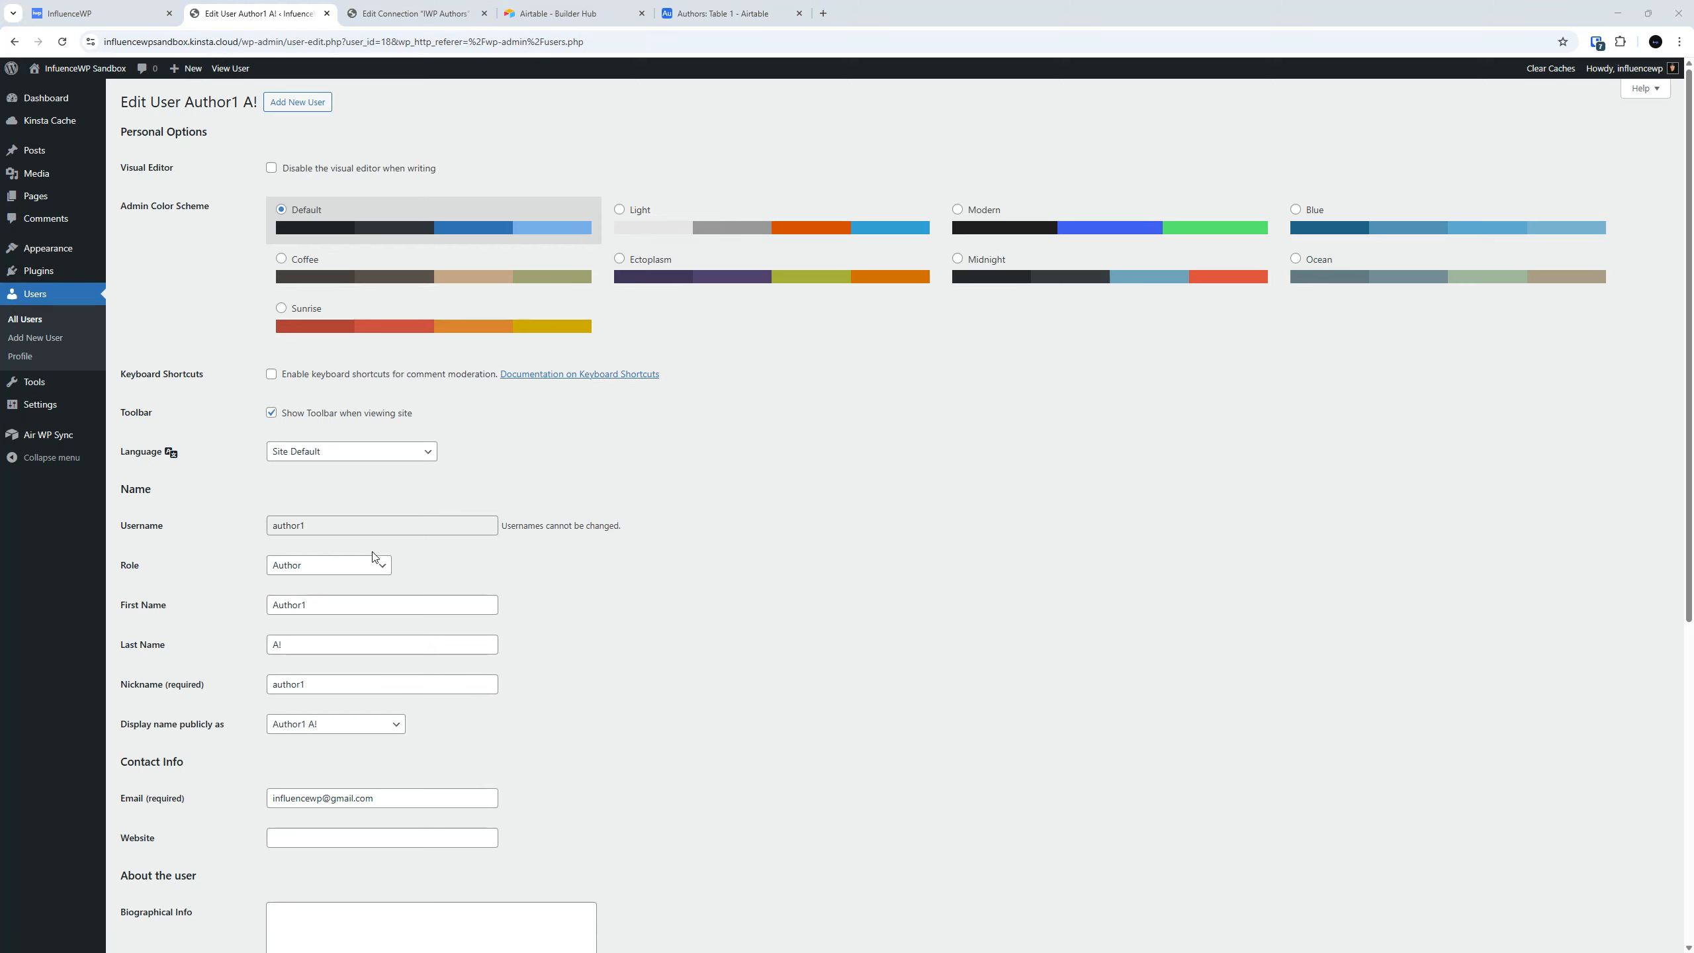
scroll(342, 622, "down", 4)
triple_click(413, 534)
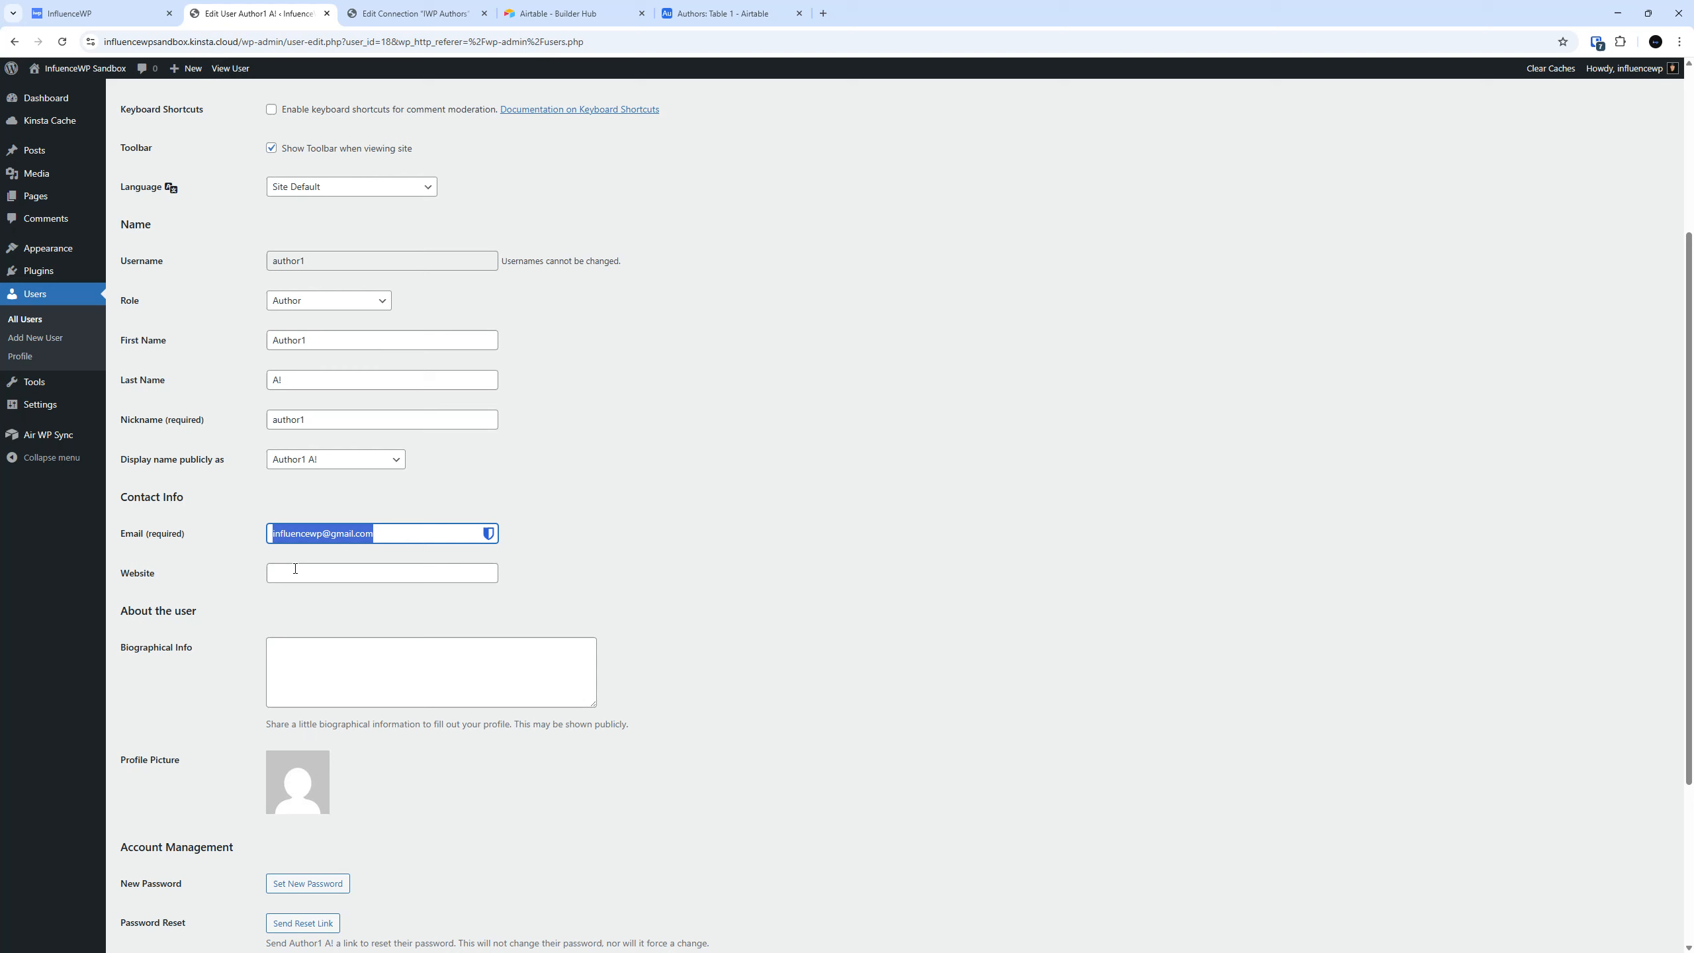
left_click(856, 461)
scroll(858, 463, "down", 4)
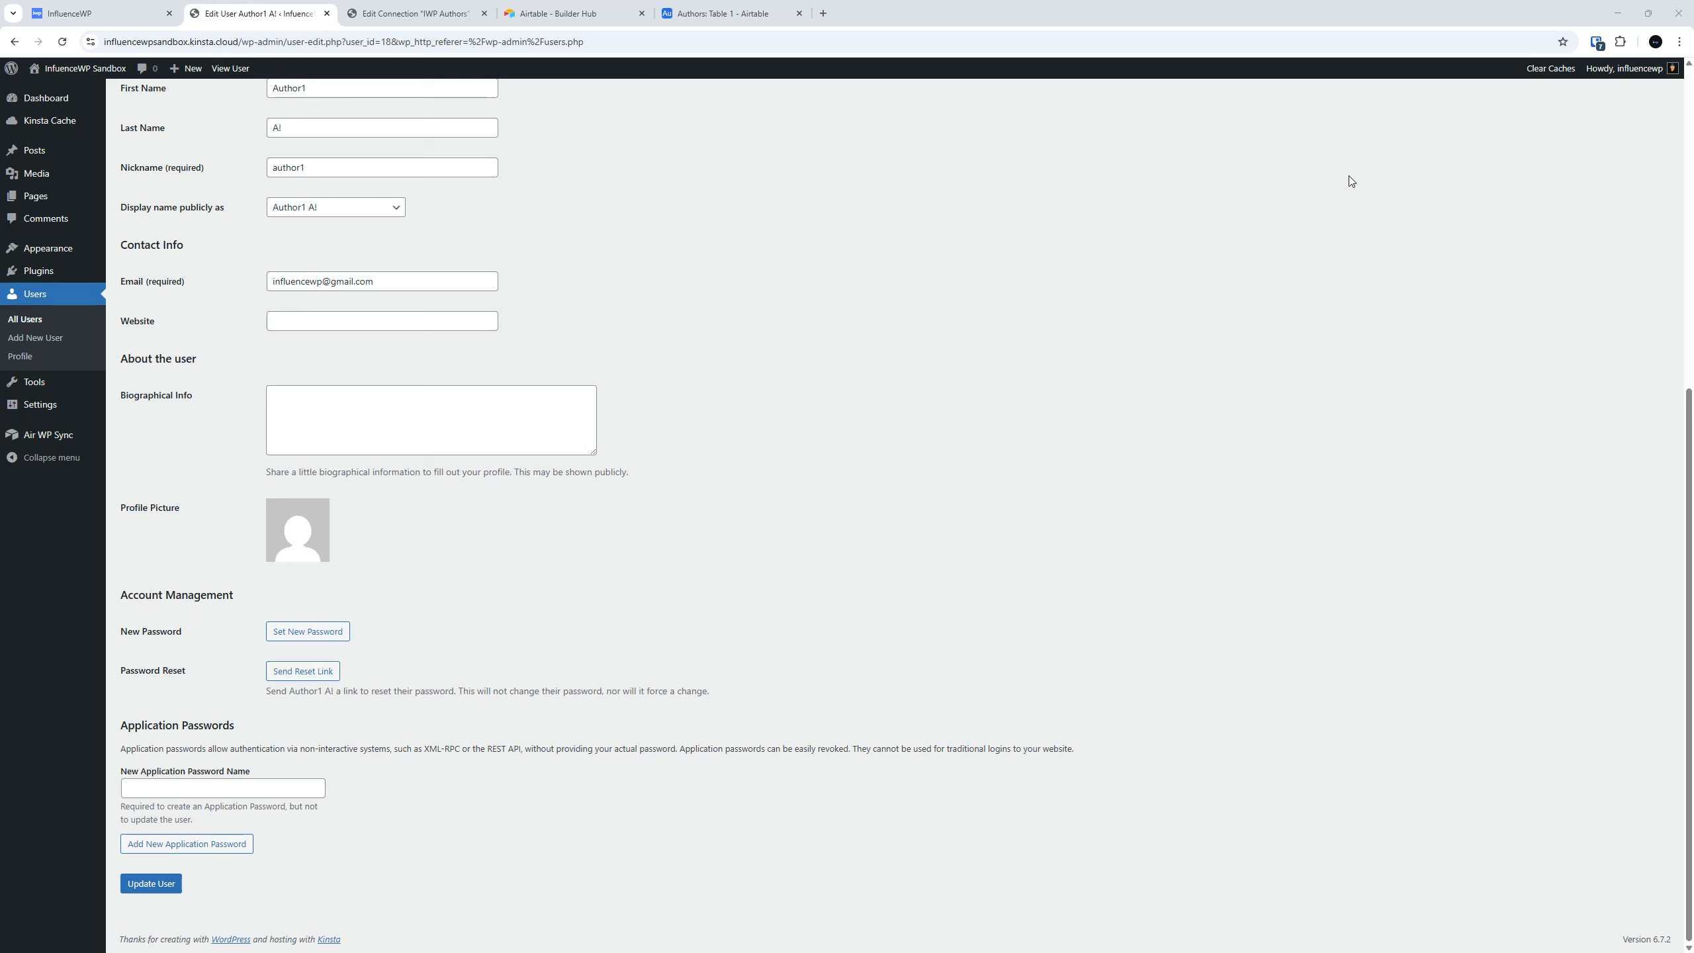
Compare the IWP Authors connection's user notification, field mapping and sync settings with the imported author1 profile.
left_click(777, 9)
left_click(414, 13)
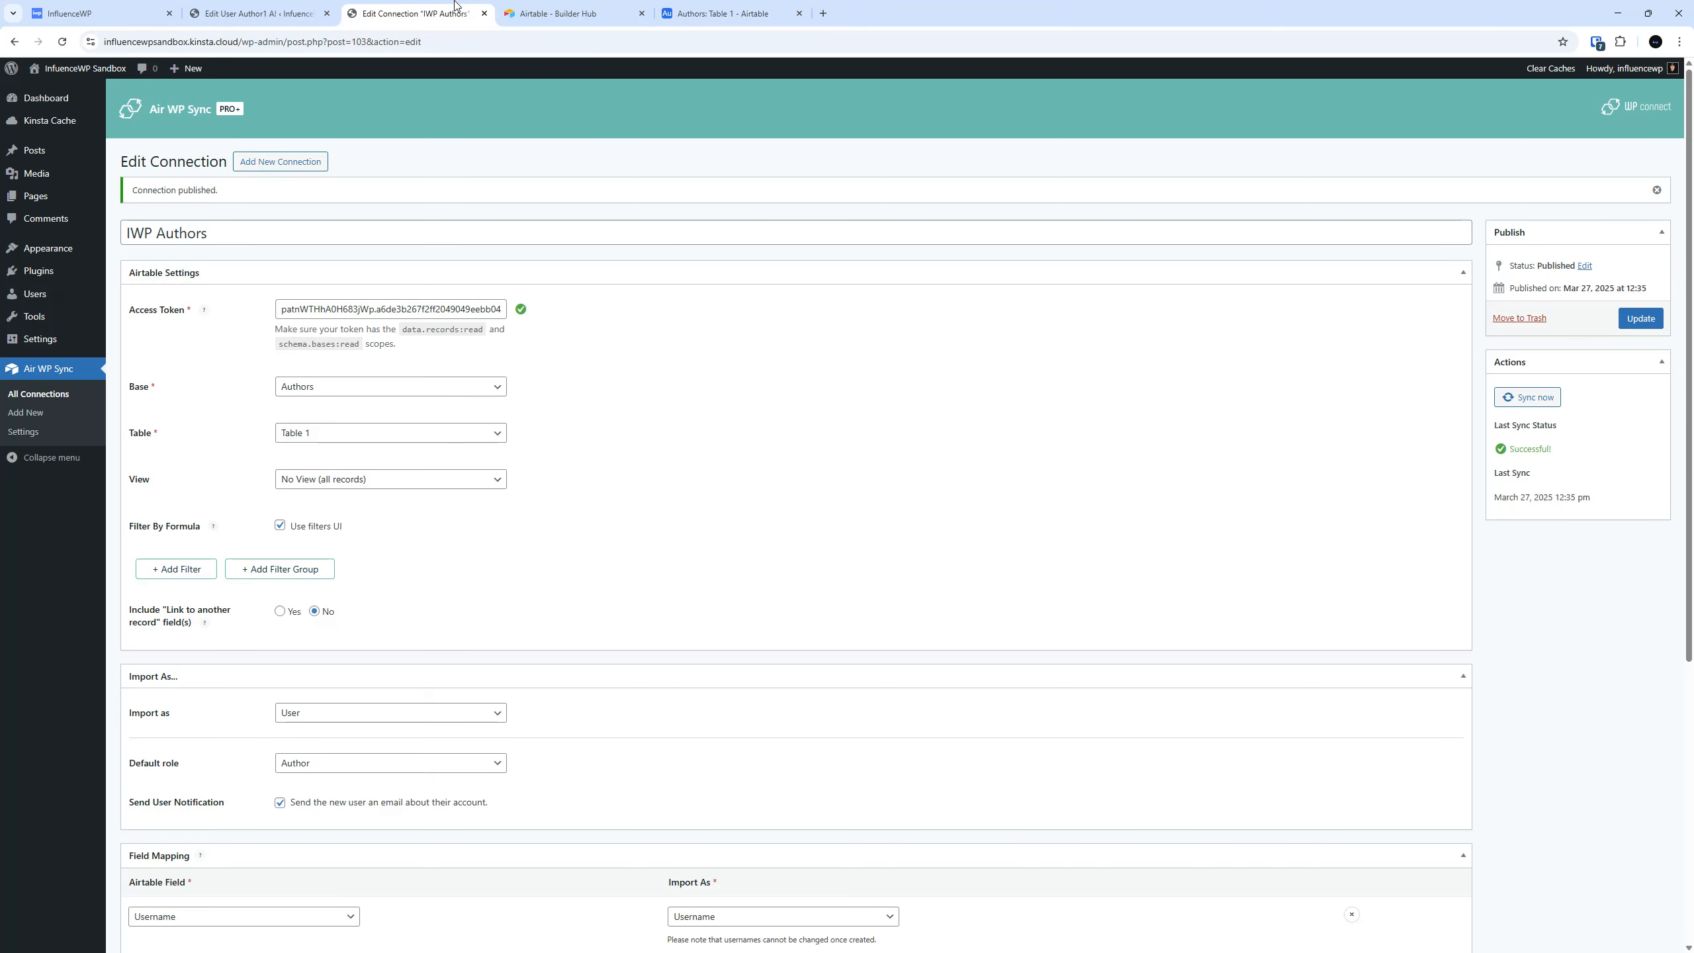
scroll(529, 681, "down", 5)
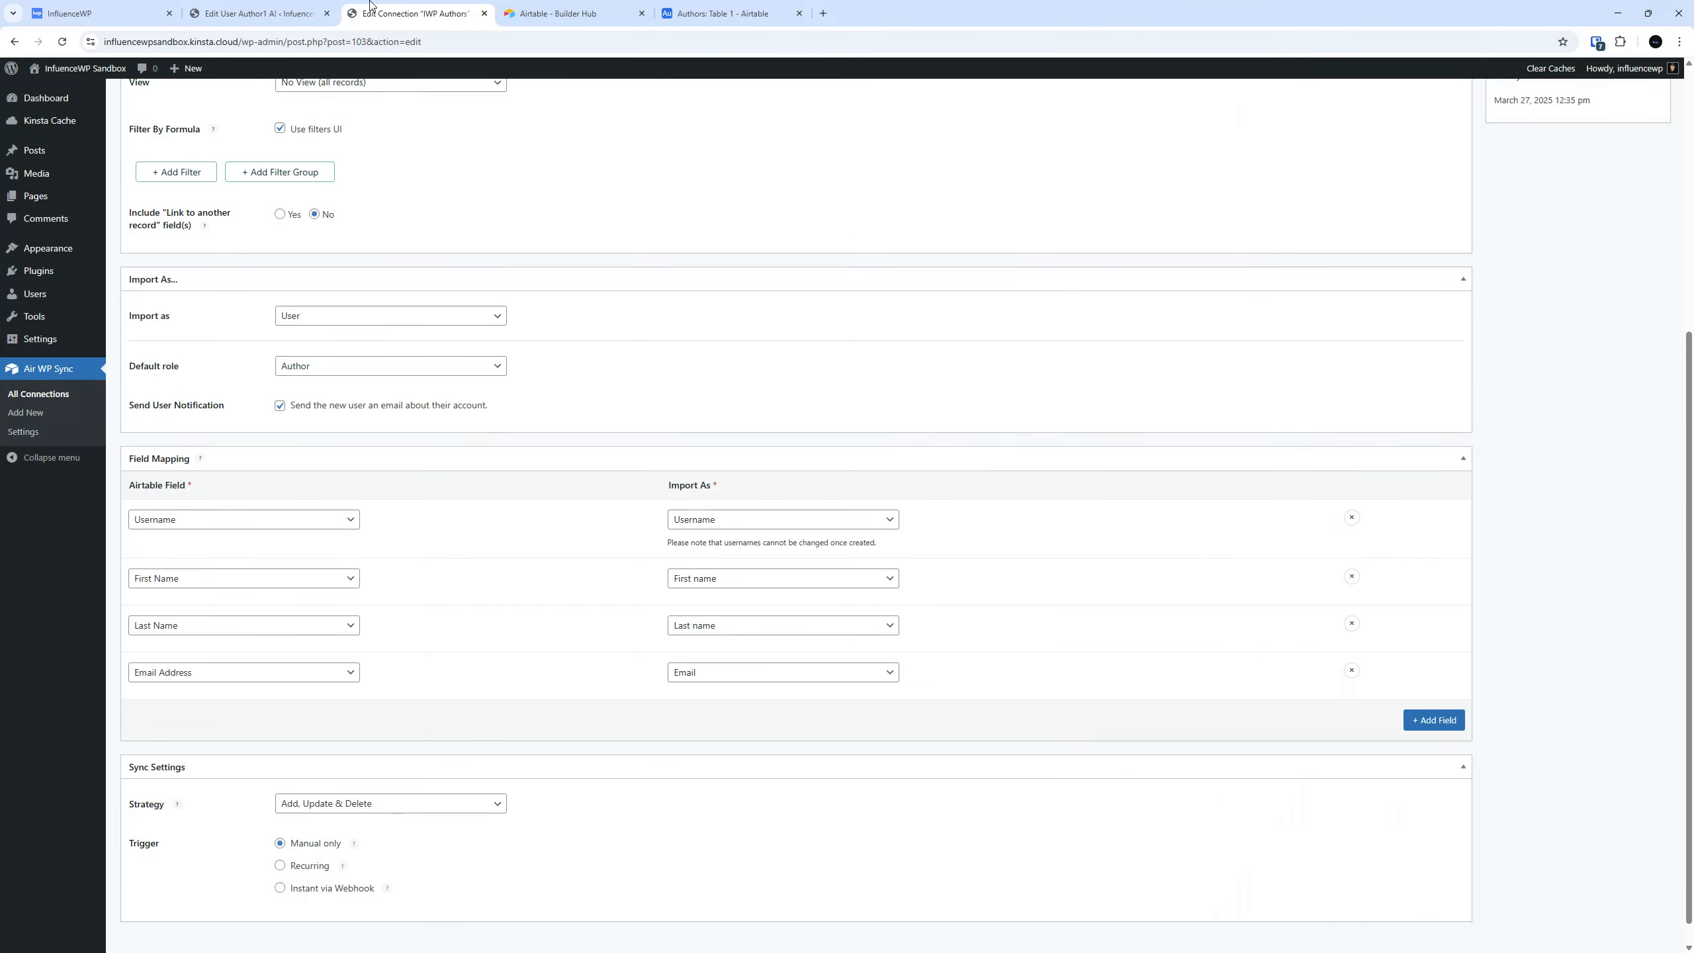
left_click(317, 8)
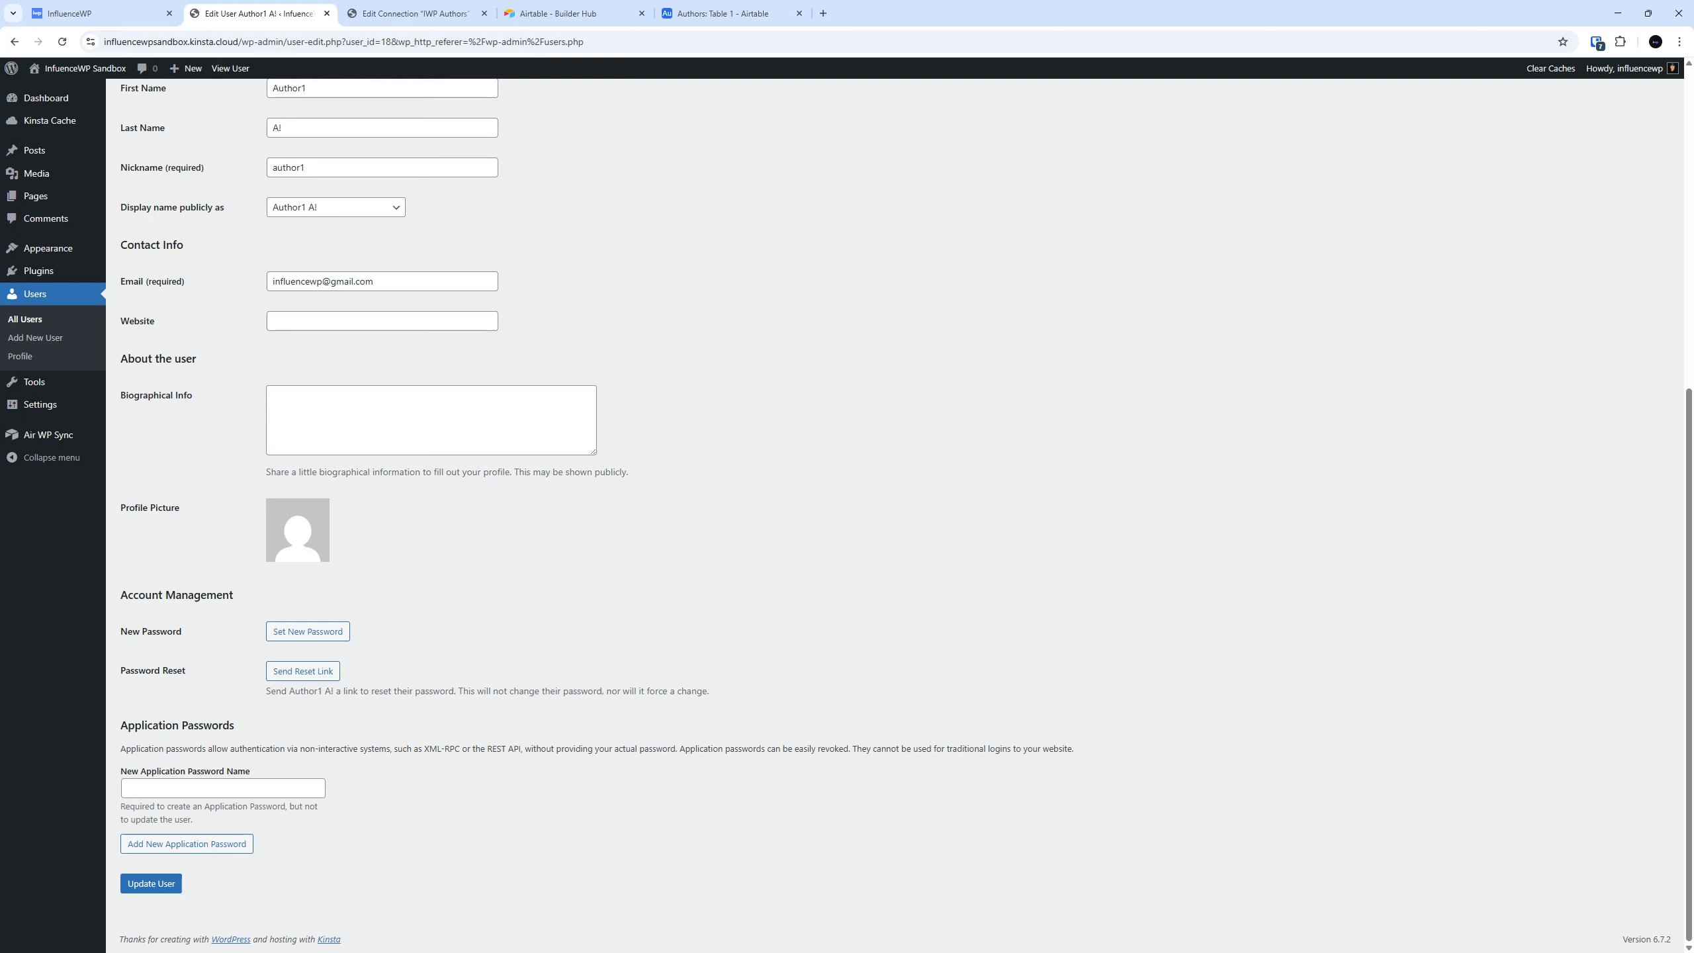
scroll(738, 397, "up", 5)
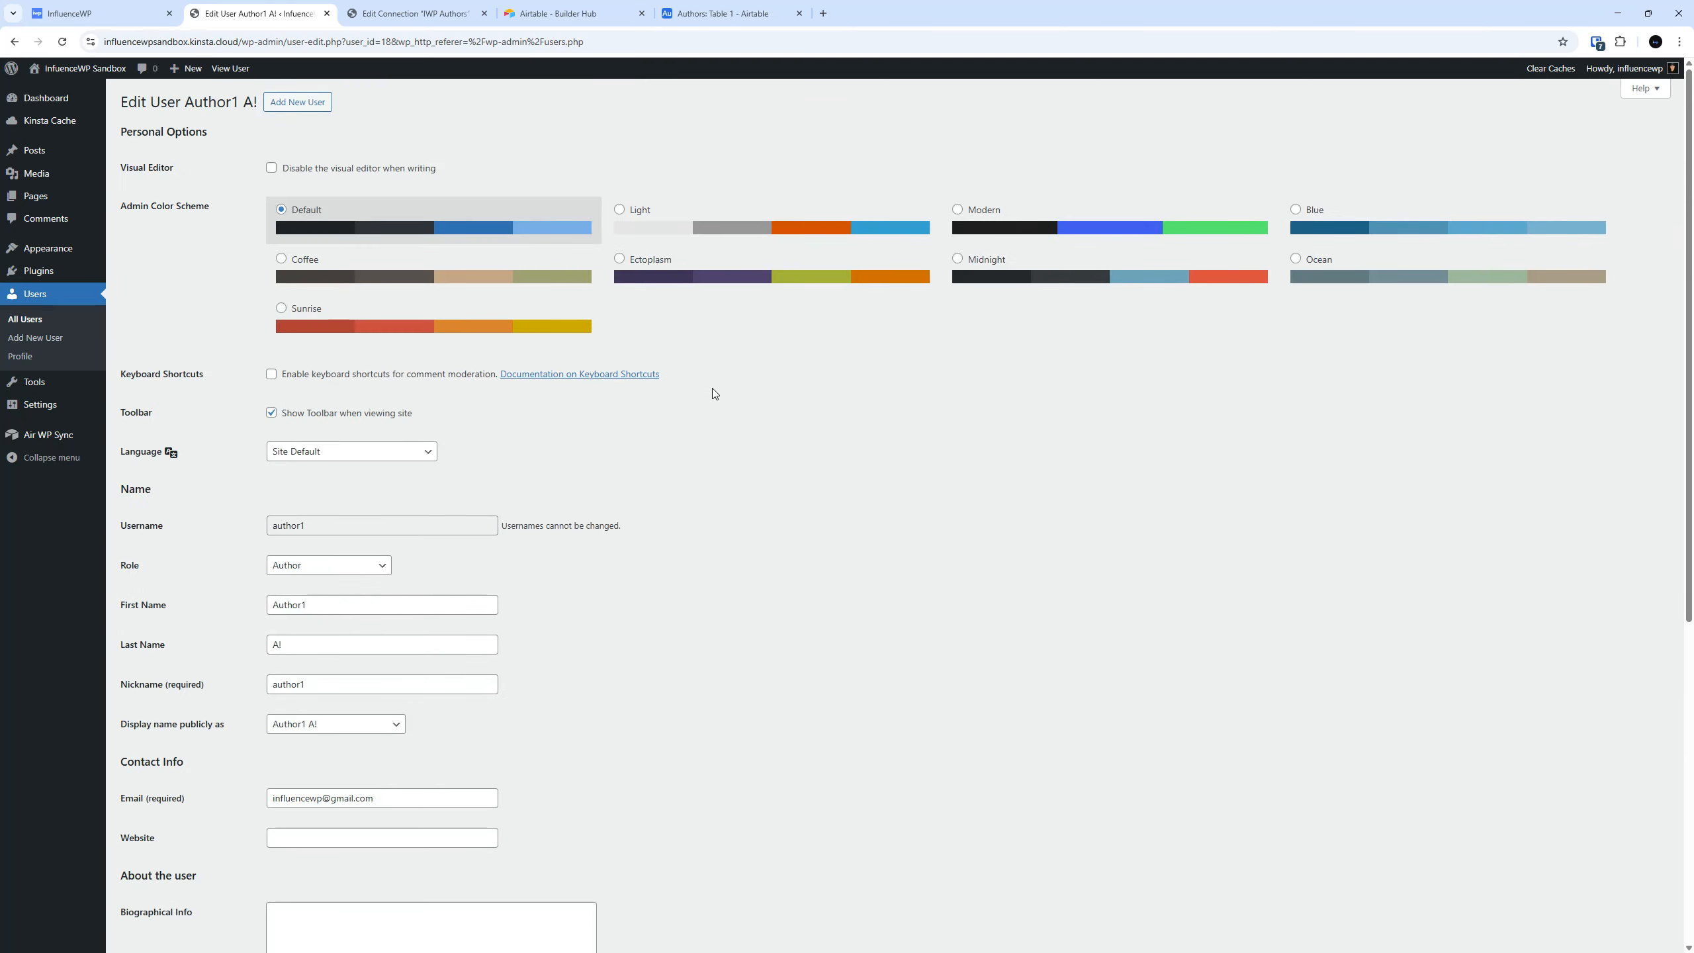
left_click(434, 8)
scroll(571, 540, "down", 1)
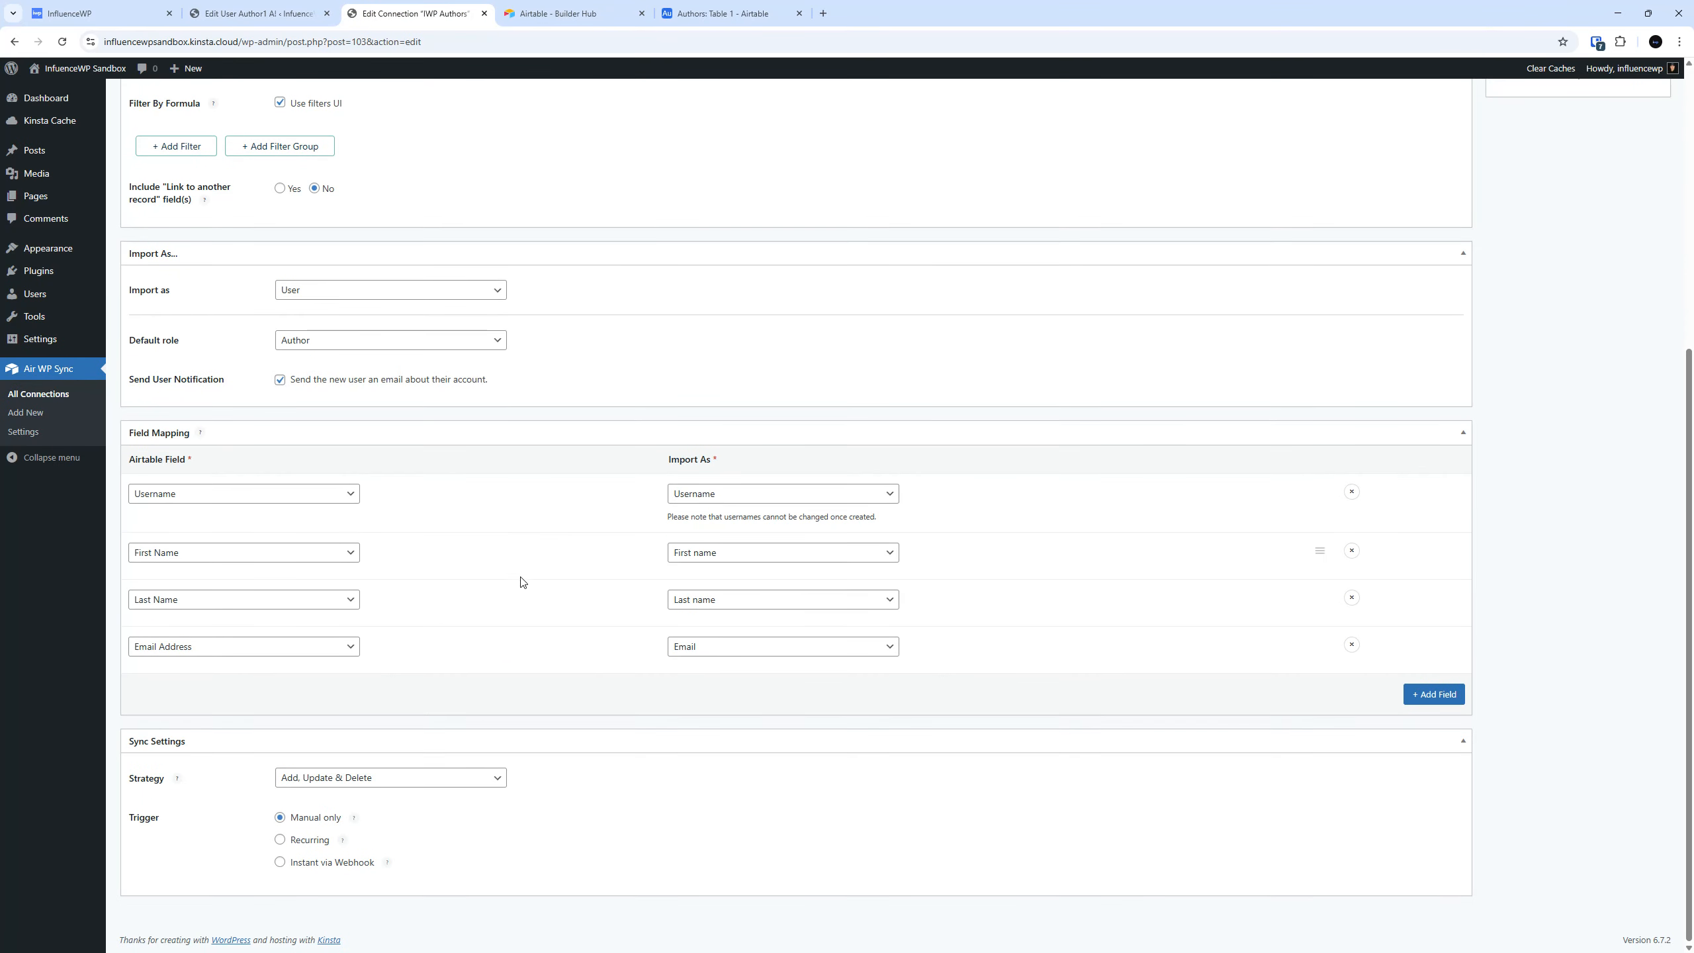
scroll(400, 534, "up", 5)
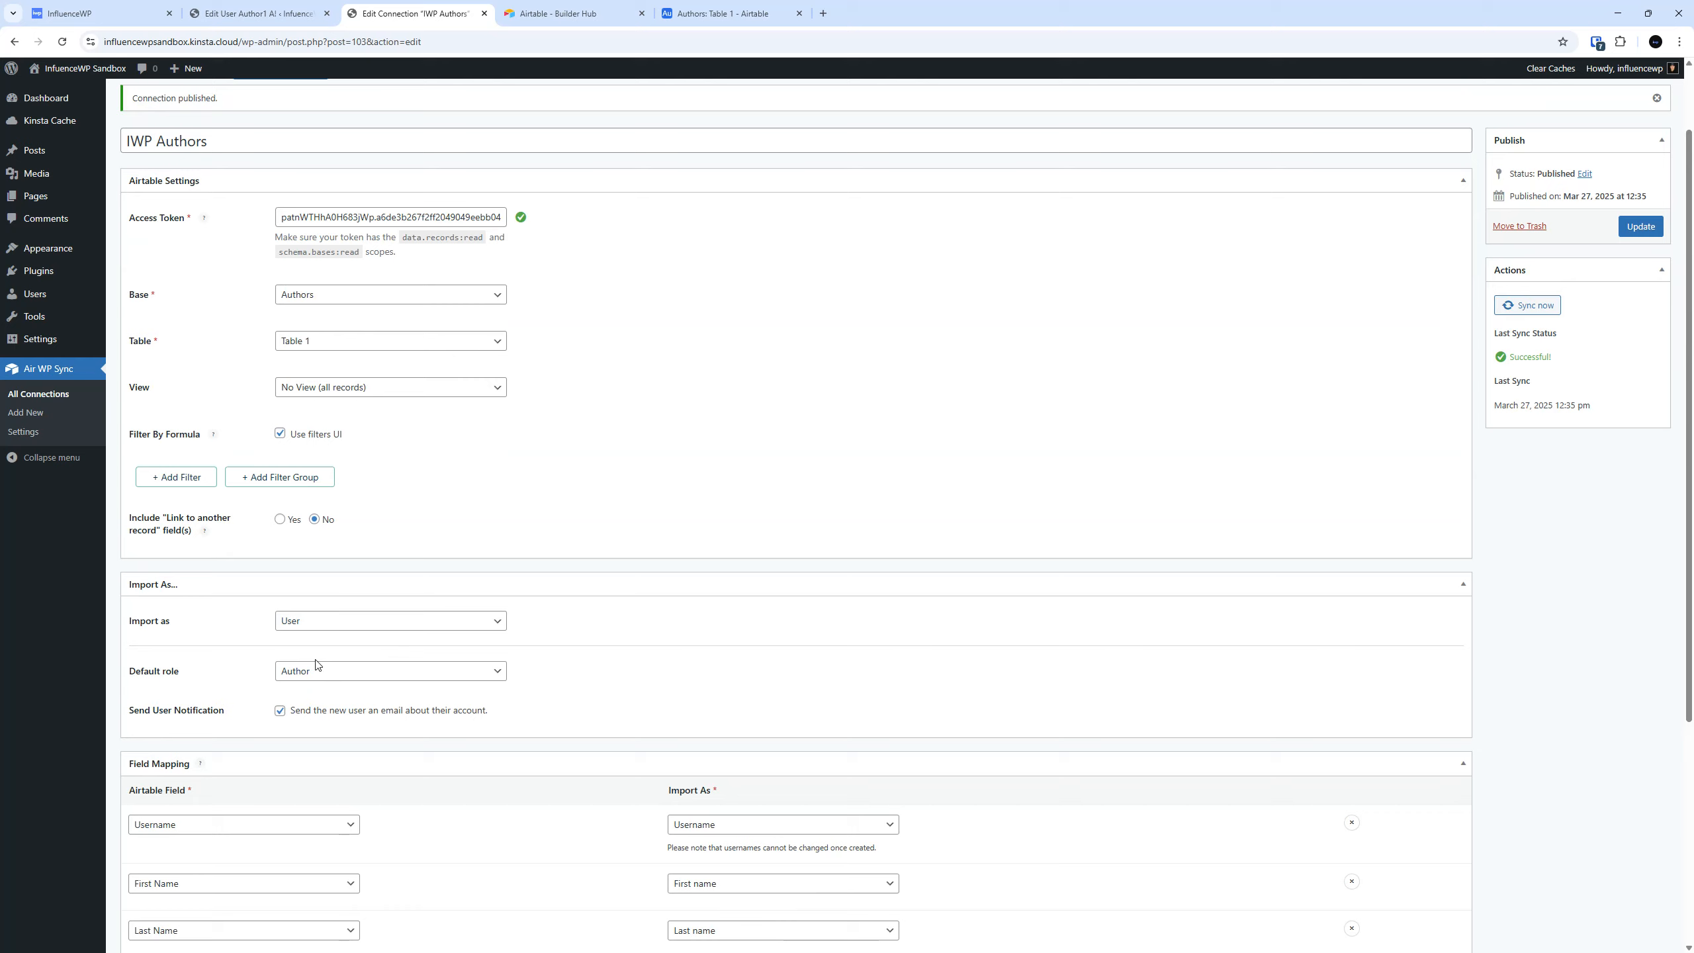
scroll(317, 663, "up", 3)
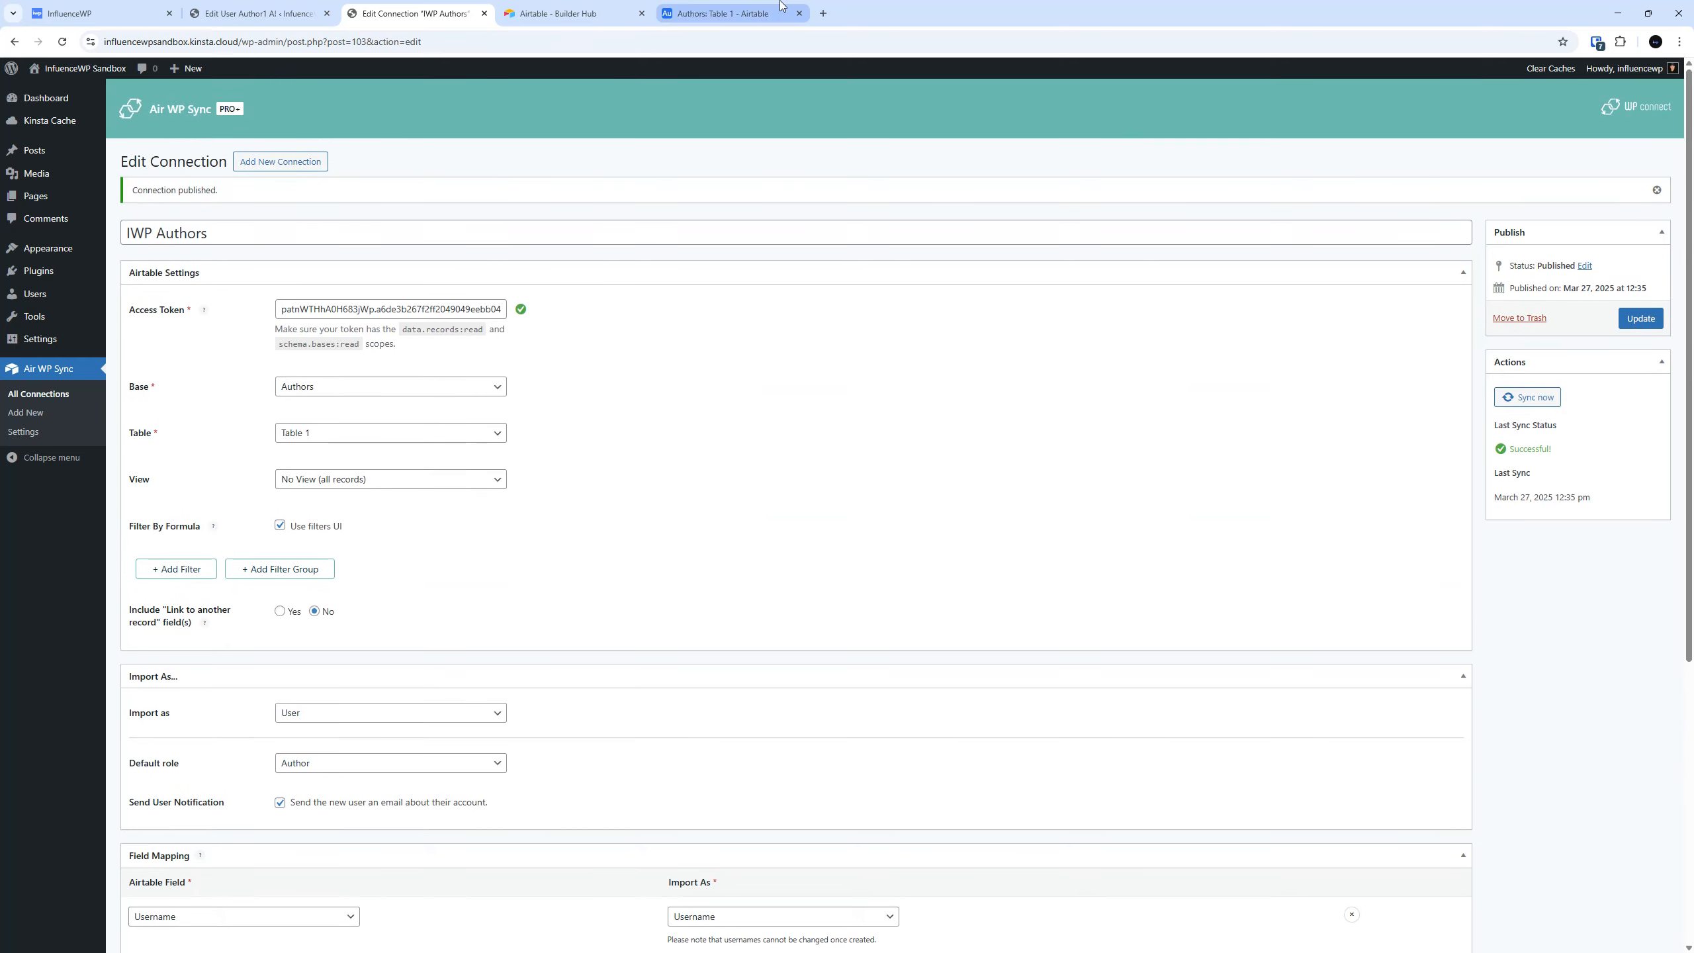
Return to the Airtable Authors table and select the author3 record's cells from Username through Email Address.
left_click(752, 7)
left_click(585, 9)
left_click(693, 12)
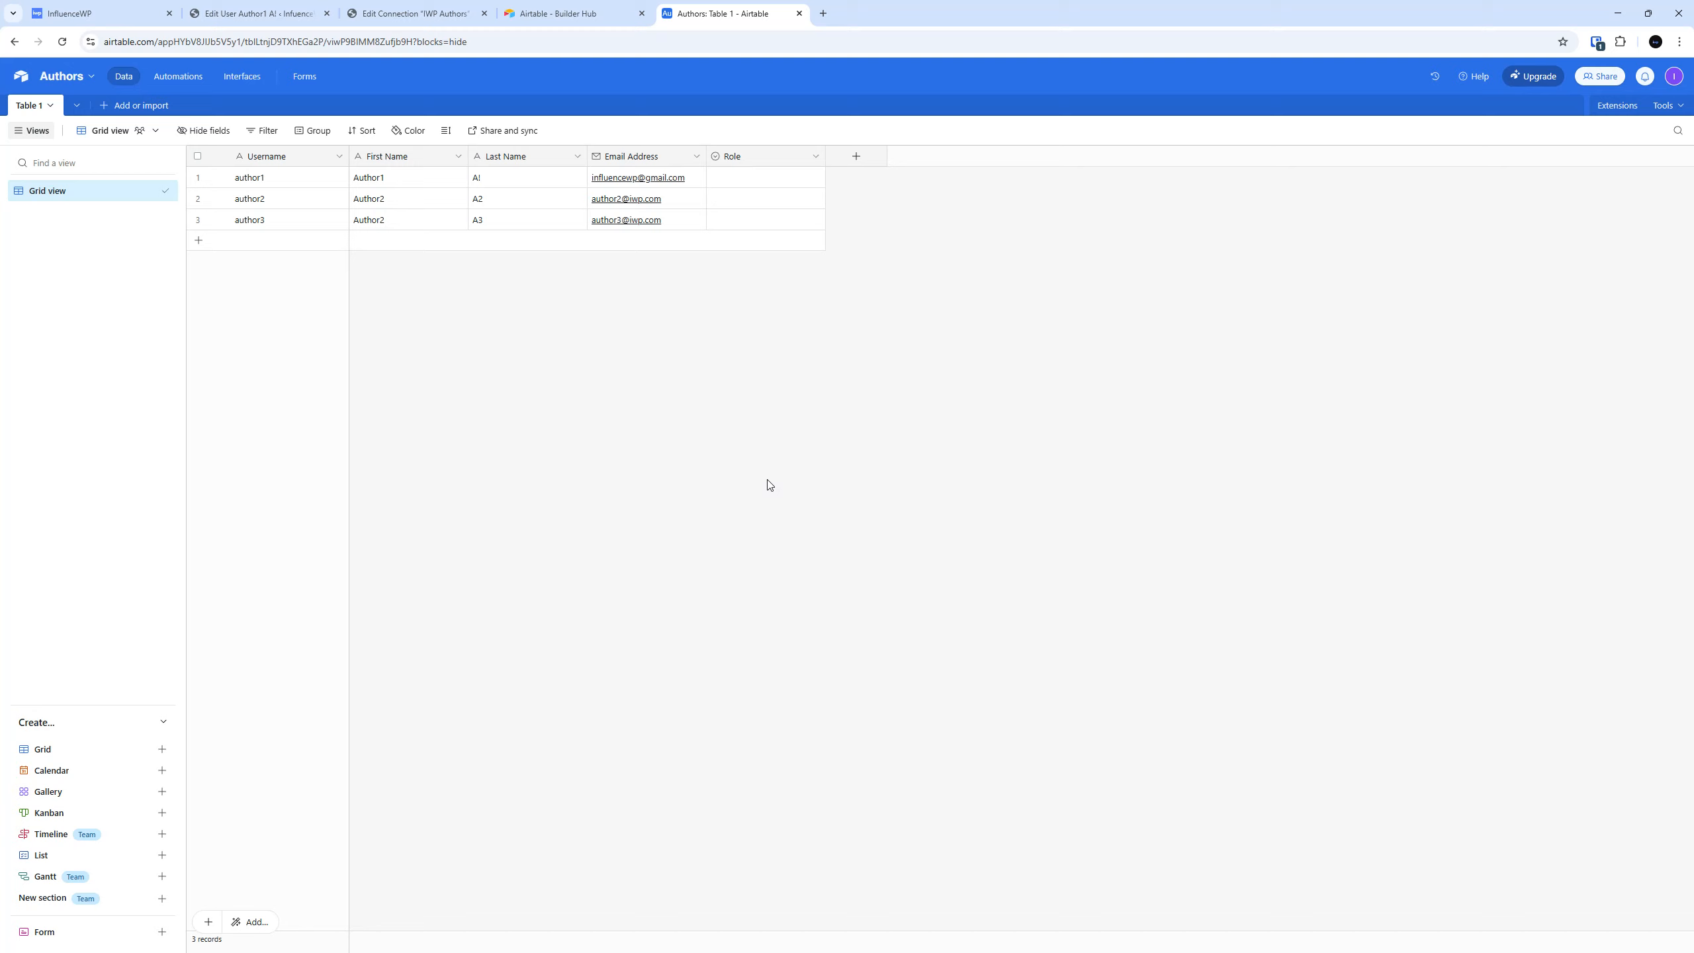
left_click(342, 221)
left_click_drag(341, 221, 679, 224)
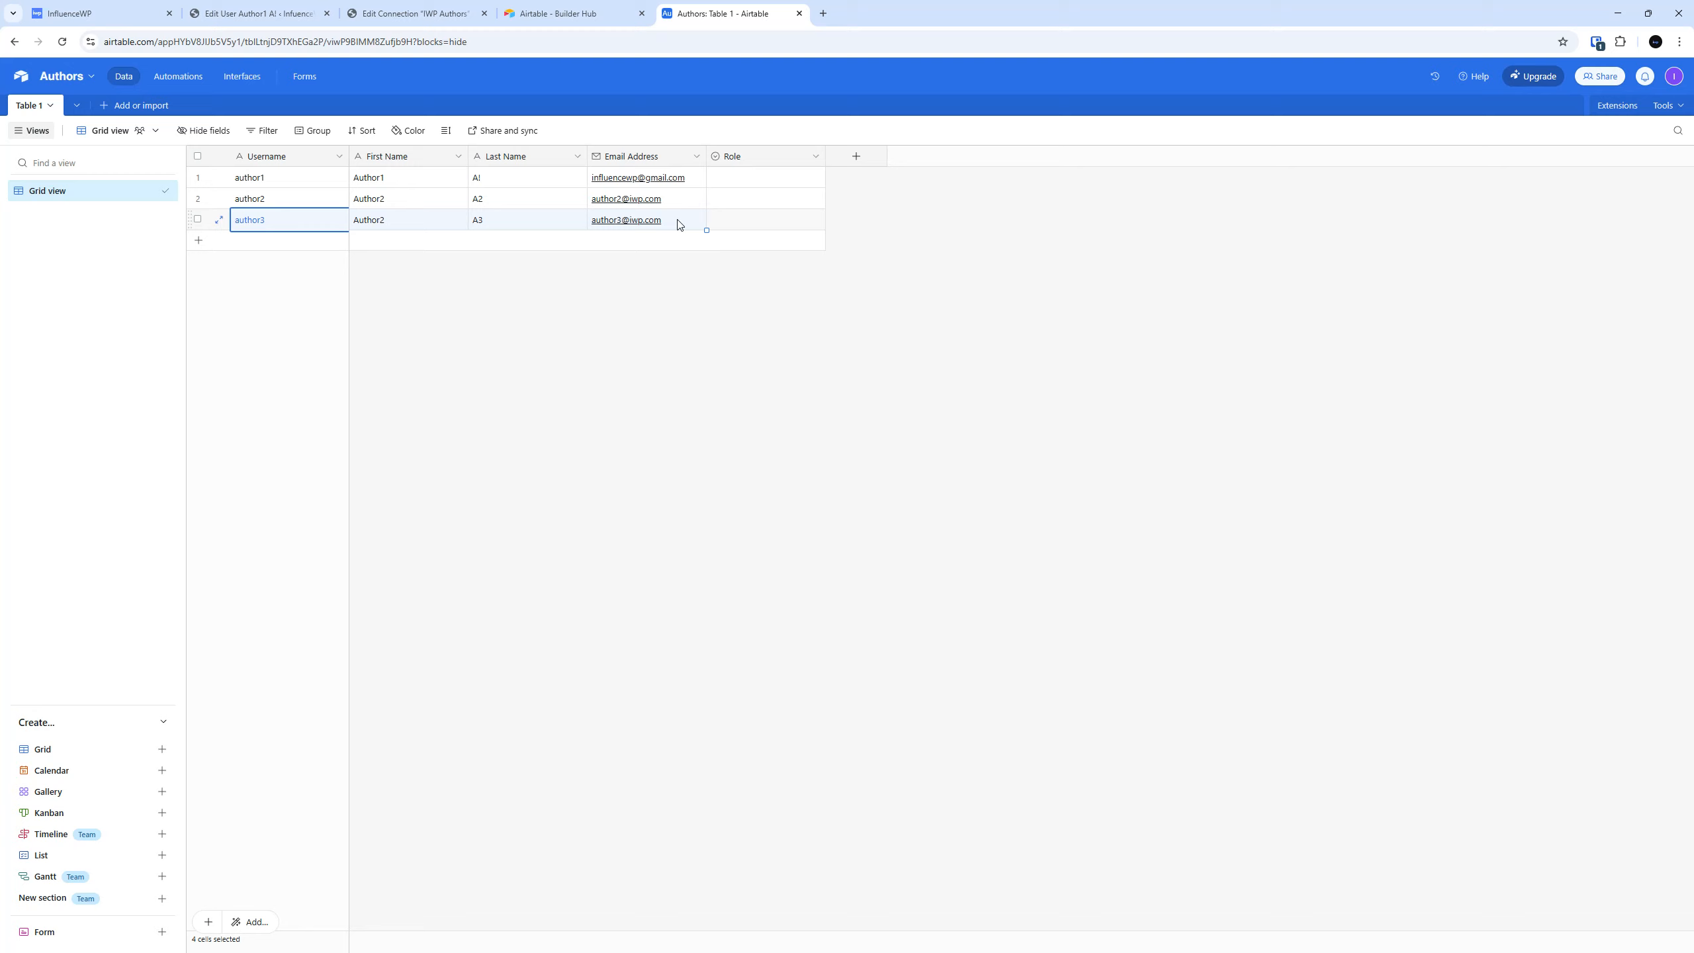
left_click(595, 12)
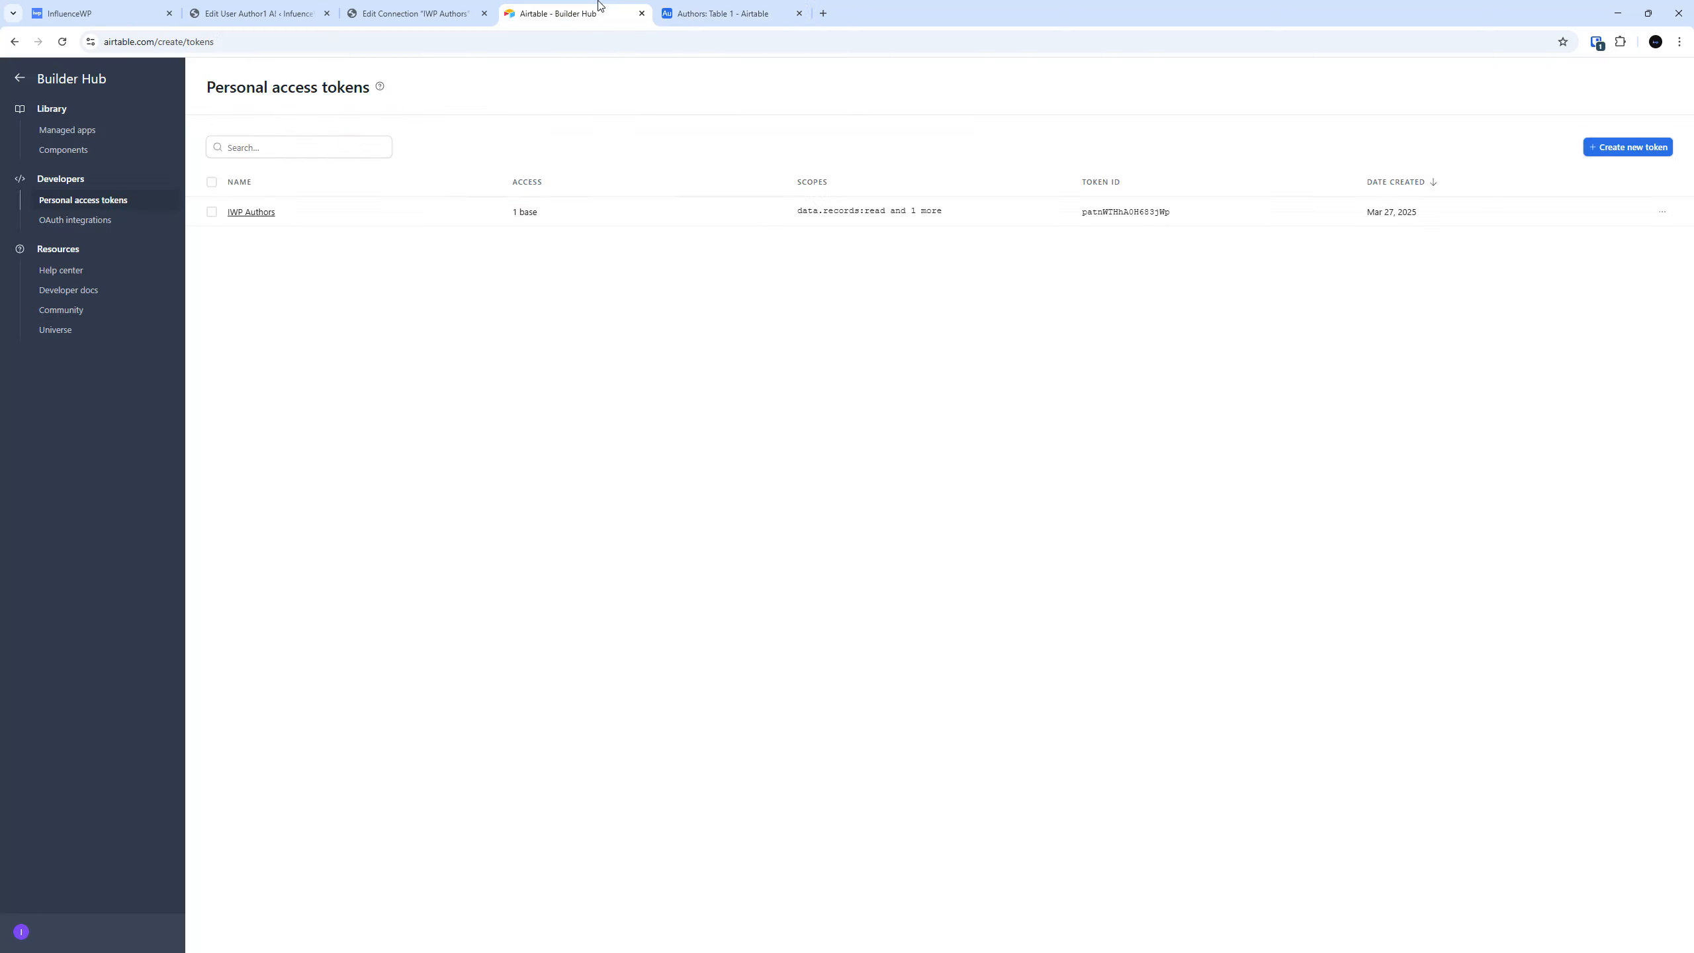
left_click(263, 12)
left_click(413, 12)
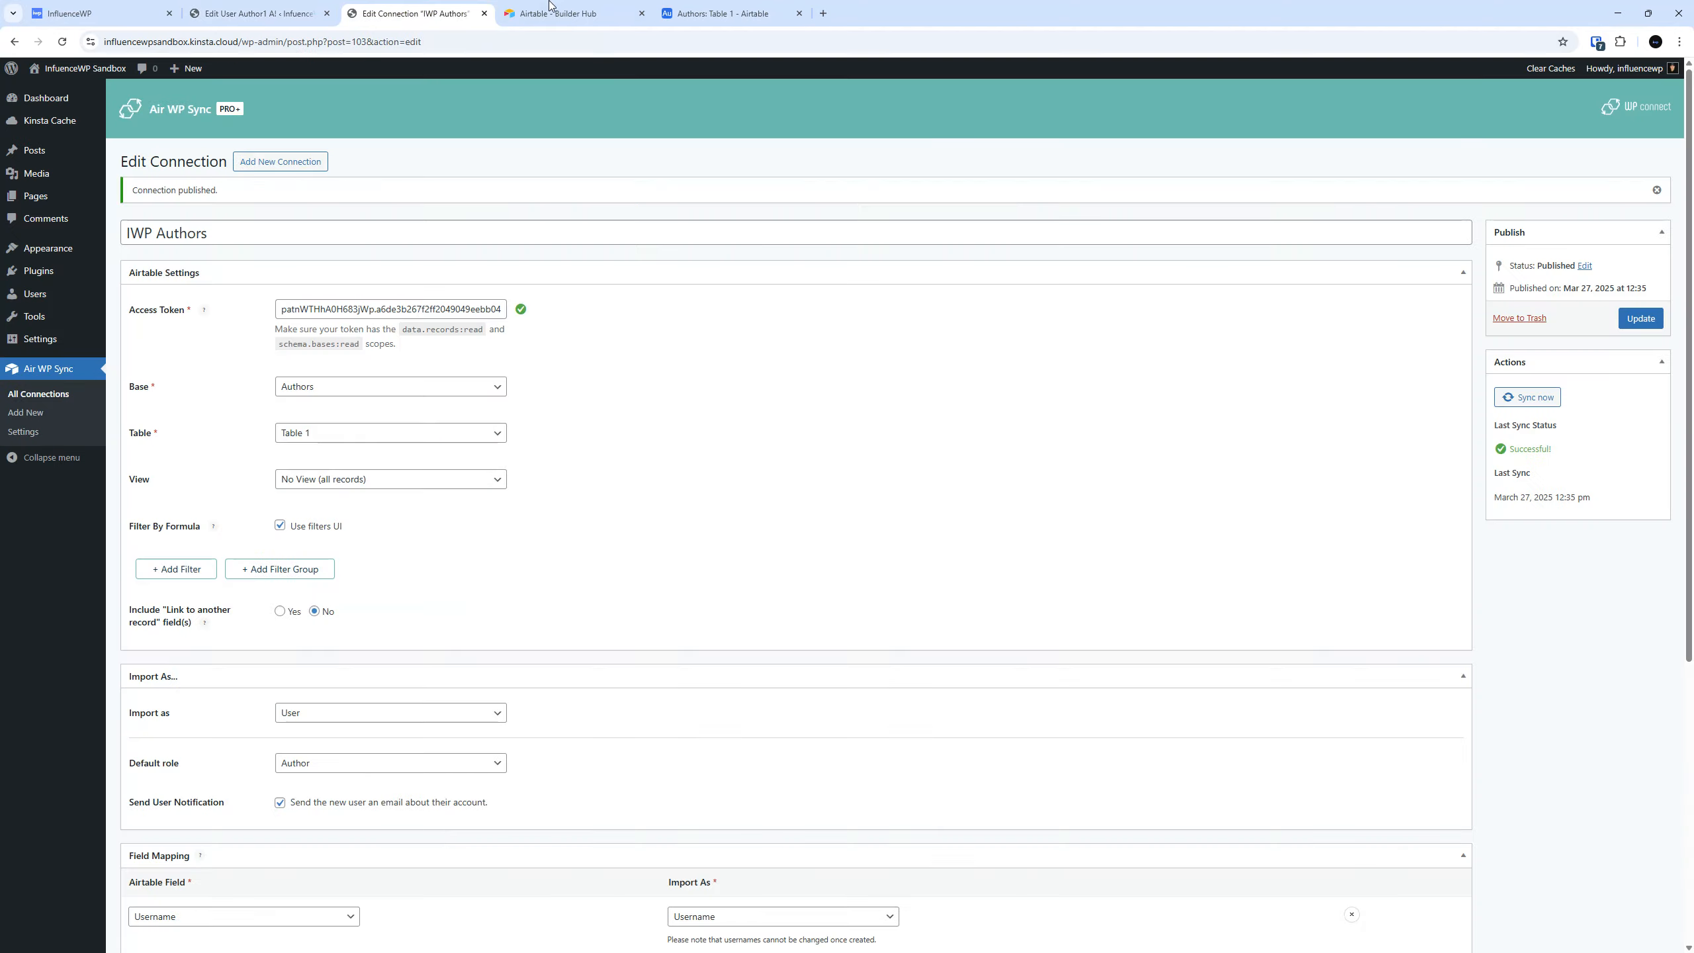
left_click(567, 12)
Open the wpconnect.co website in a new browser tab and show its list of plugins.
left_click(823, 14)
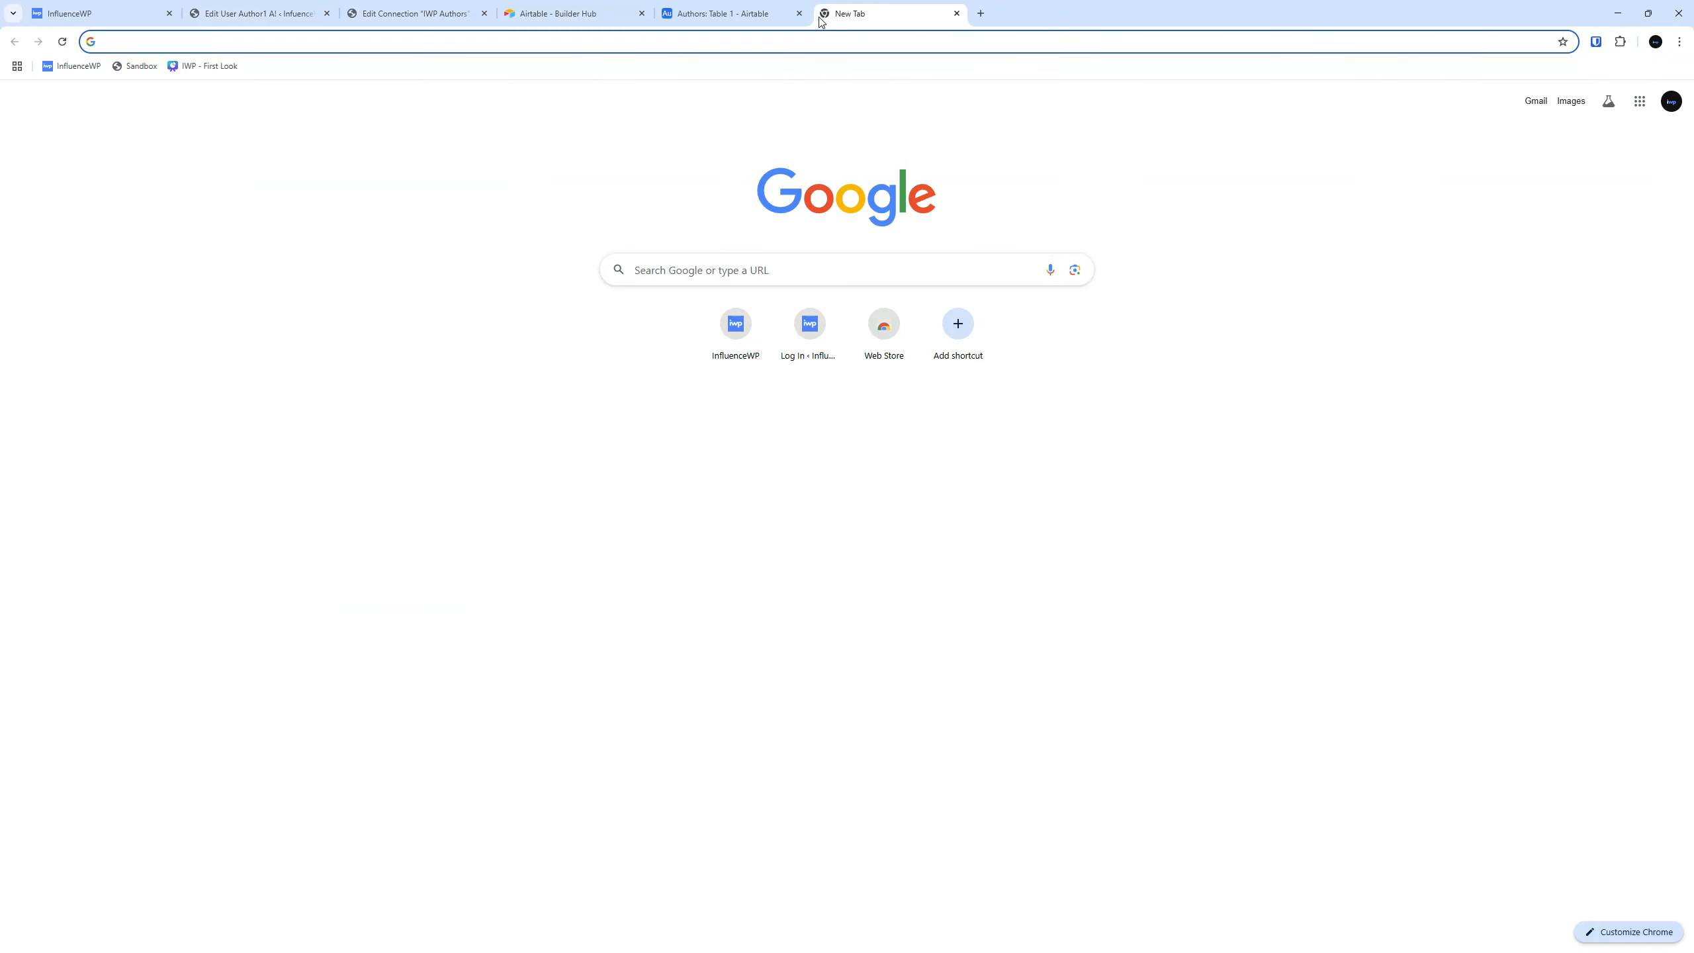
type("wpco")
key("Return")
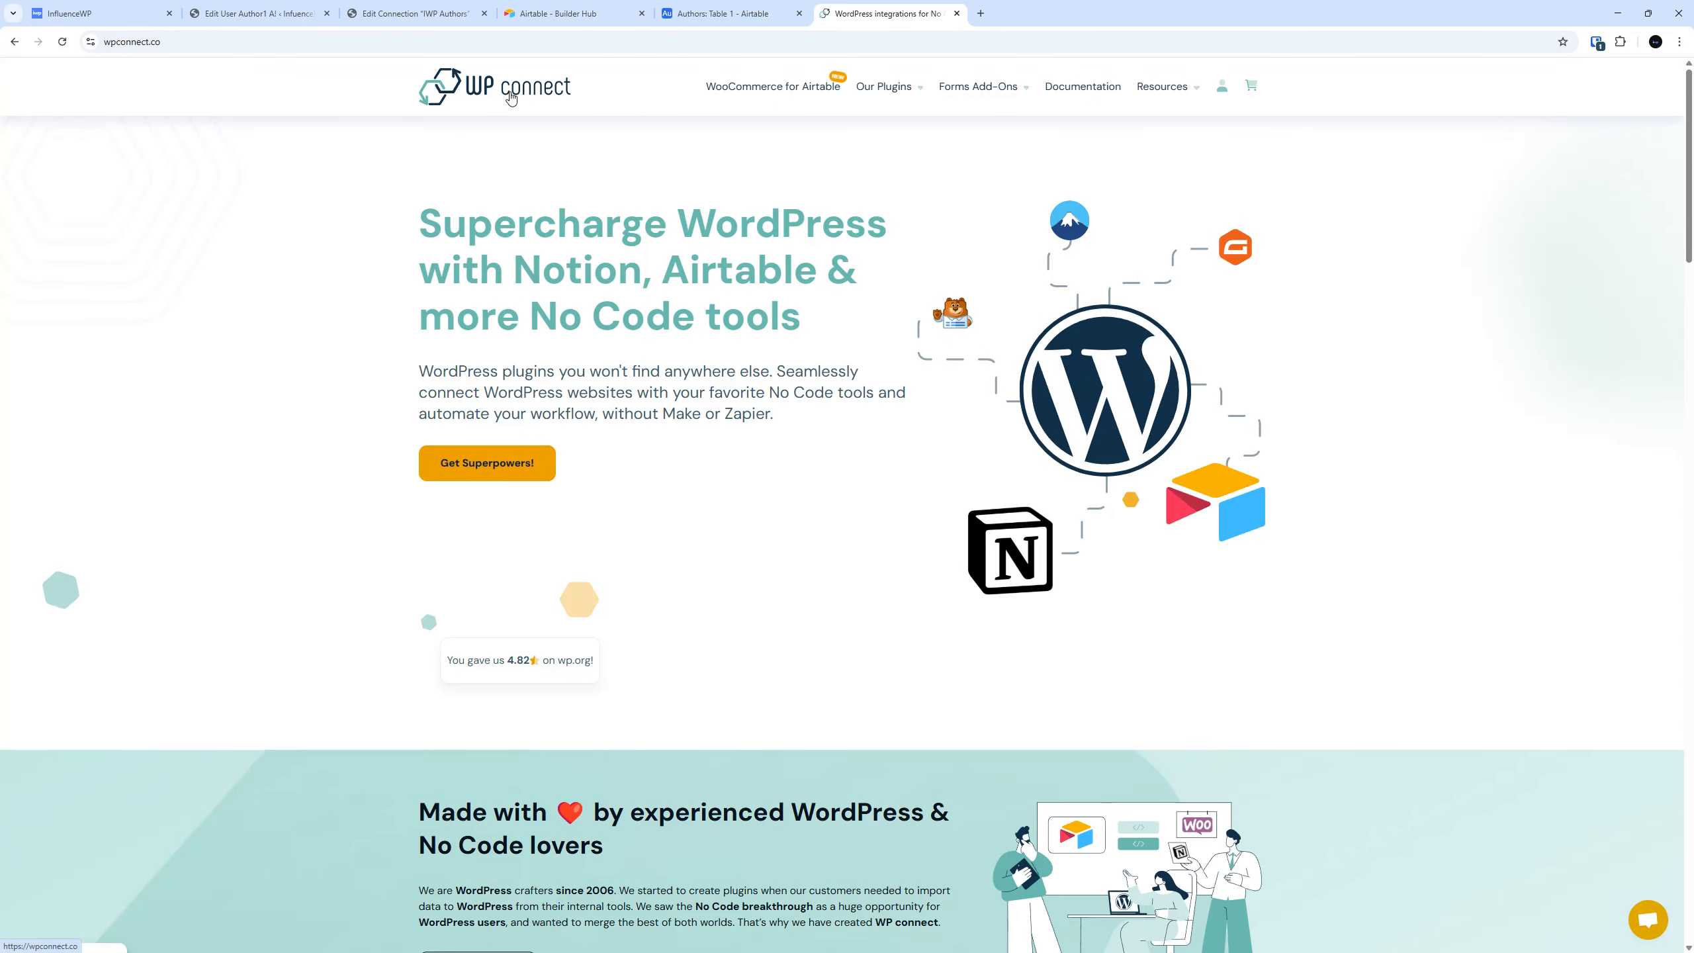
mouse_move(886, 86)
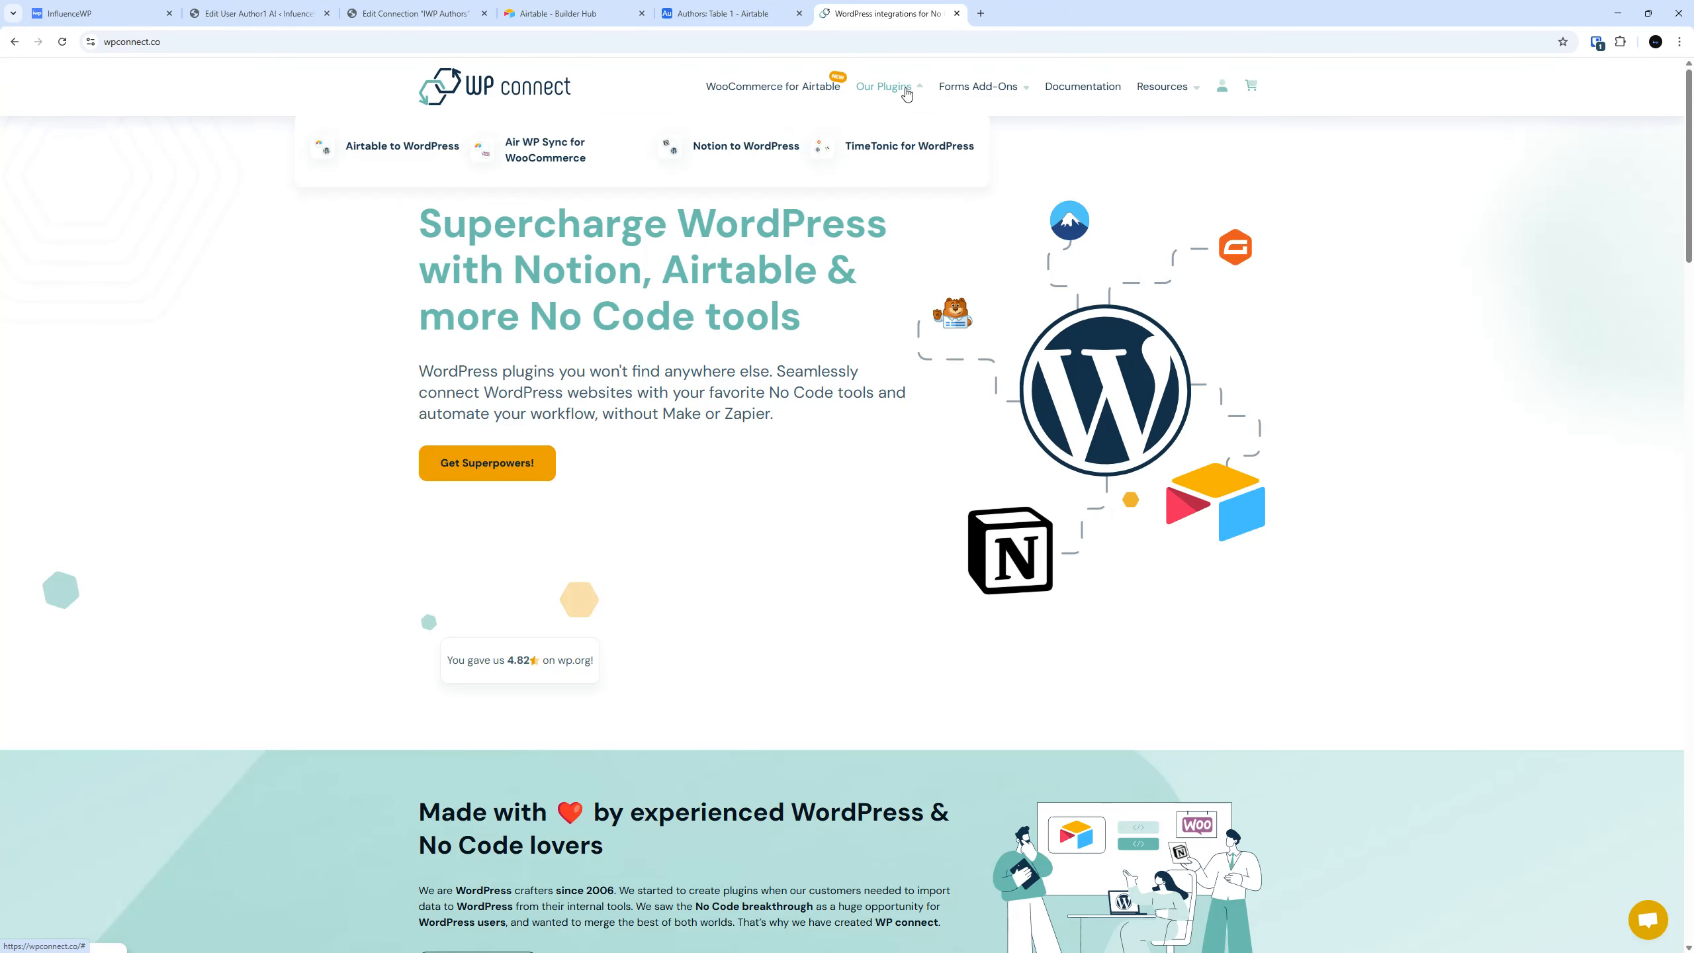